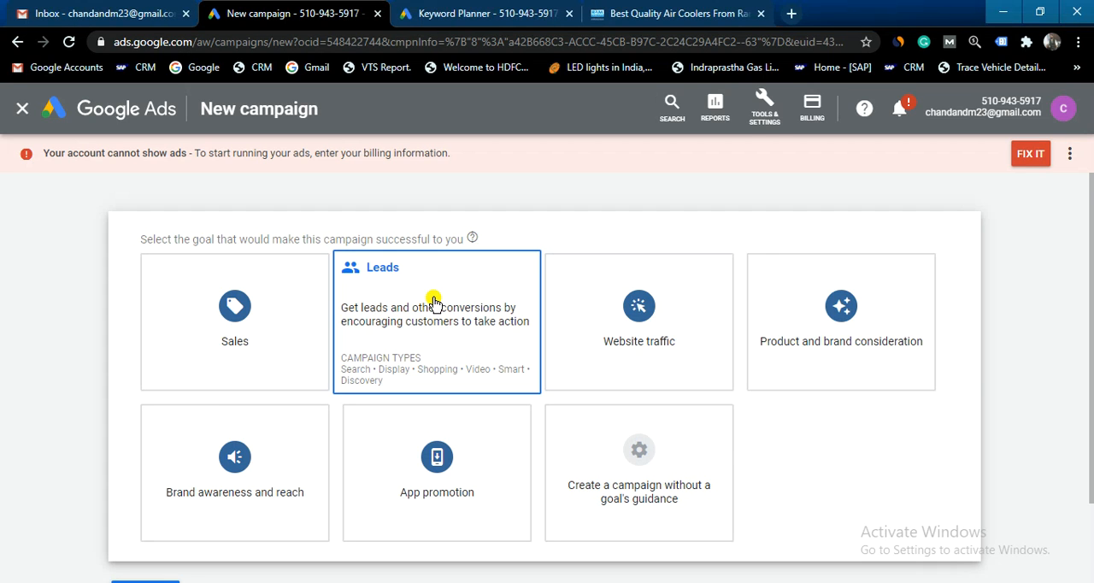
Step: Choose Leads as the campaign goal and Search as the campaign type
{"action": "left_click", "coordinate": [434, 304]}
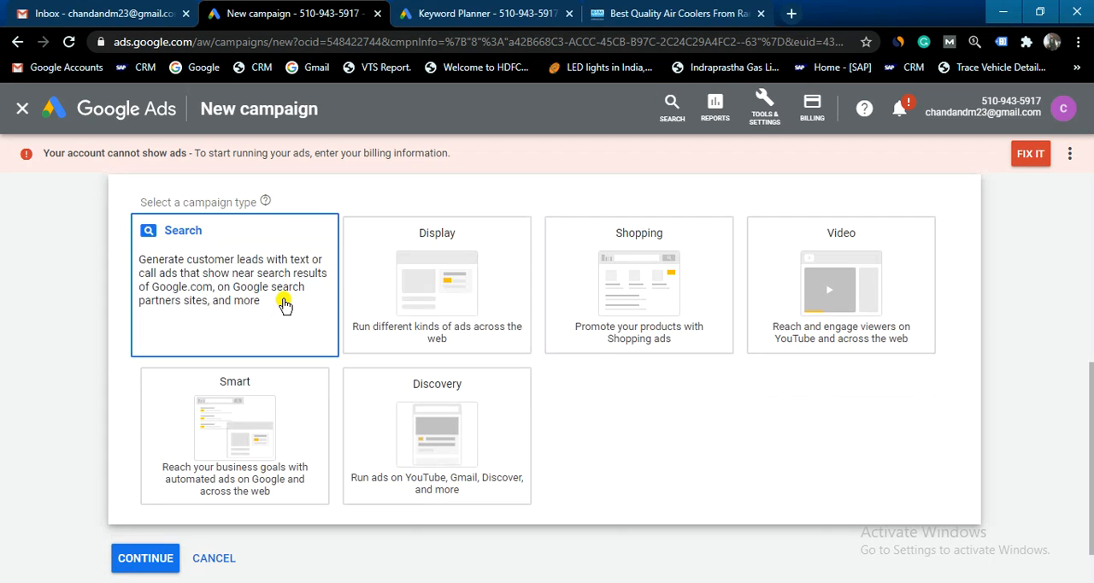
{"action": "left_click", "coordinate": [285, 305]}
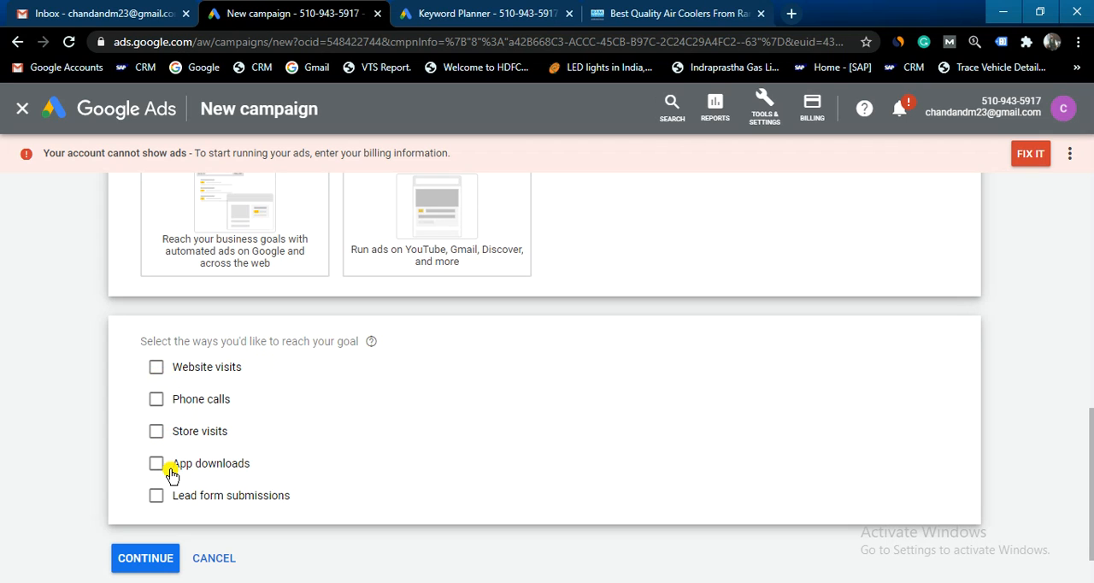
Step: Enable Website visits, Phone calls, Store visits, App downloads and Lead form submissions as the ways to reach the goal
{"action": "left_click", "coordinate": [155, 371]}
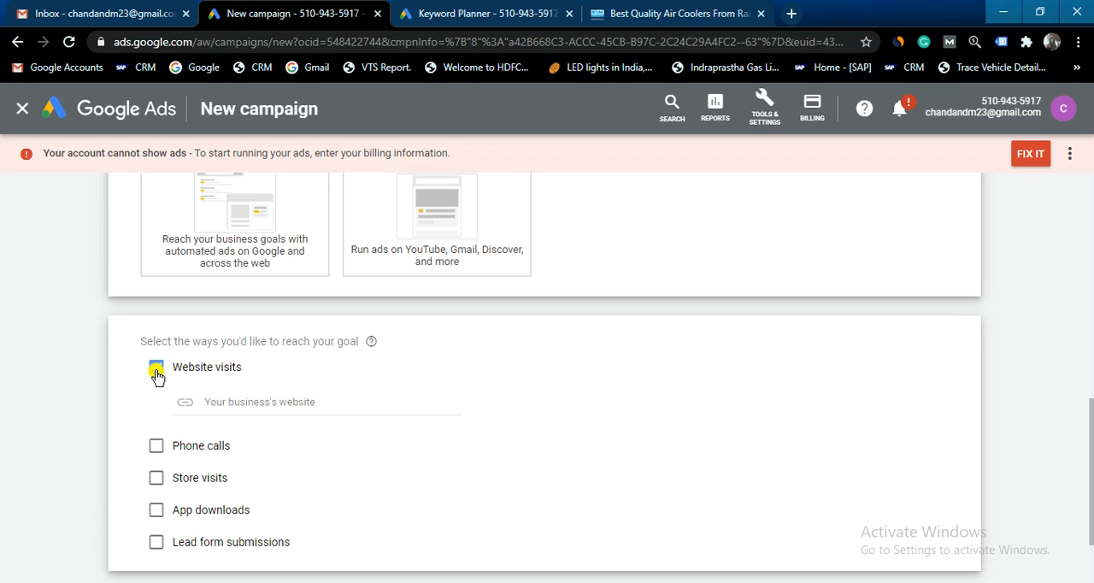
{"action": "left_click", "coordinate": [154, 447]}
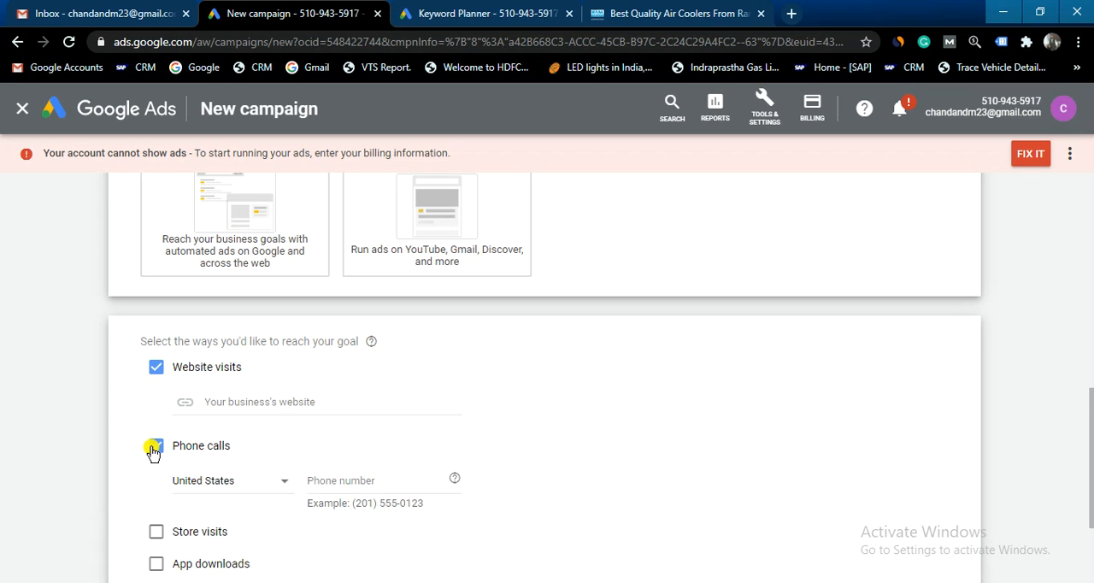
{"action": "left_click", "coordinate": [155, 535]}
{"action": "scroll", "coordinate": [157, 513], "scroll_direction": "down", "scroll_amount": 2}
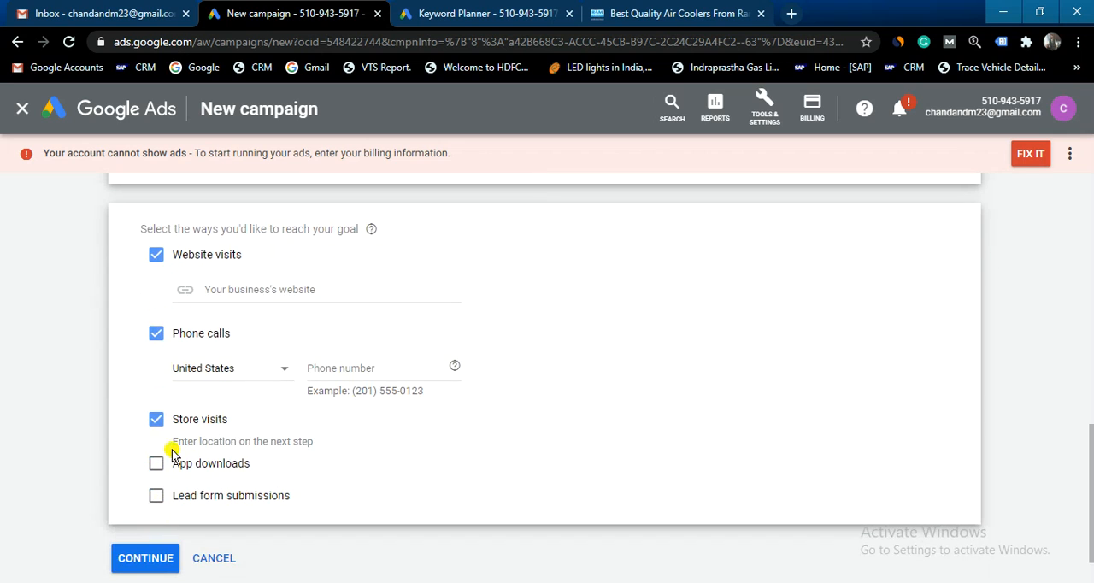
{"action": "left_click", "coordinate": [153, 466]}
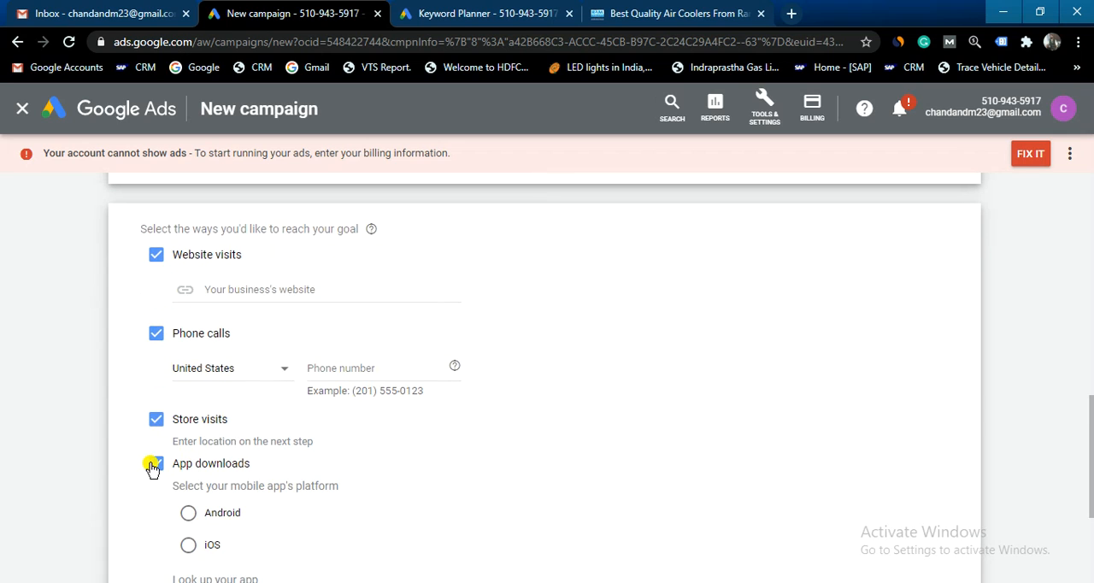
{"action": "scroll", "coordinate": [154, 483], "scroll_direction": "down", "scroll_amount": 1}
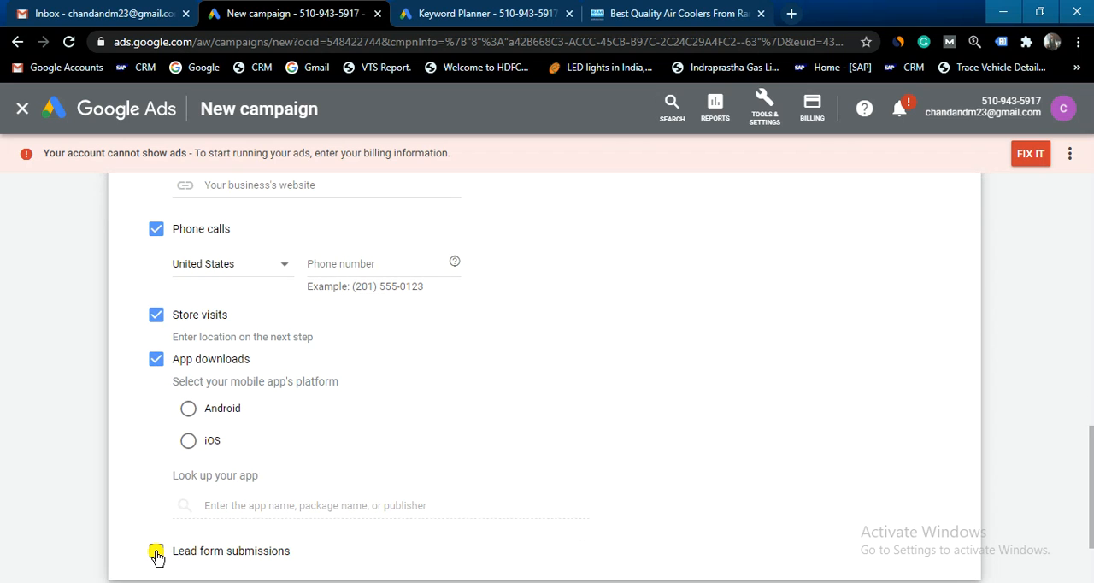
{"action": "left_click", "coordinate": [156, 552]}
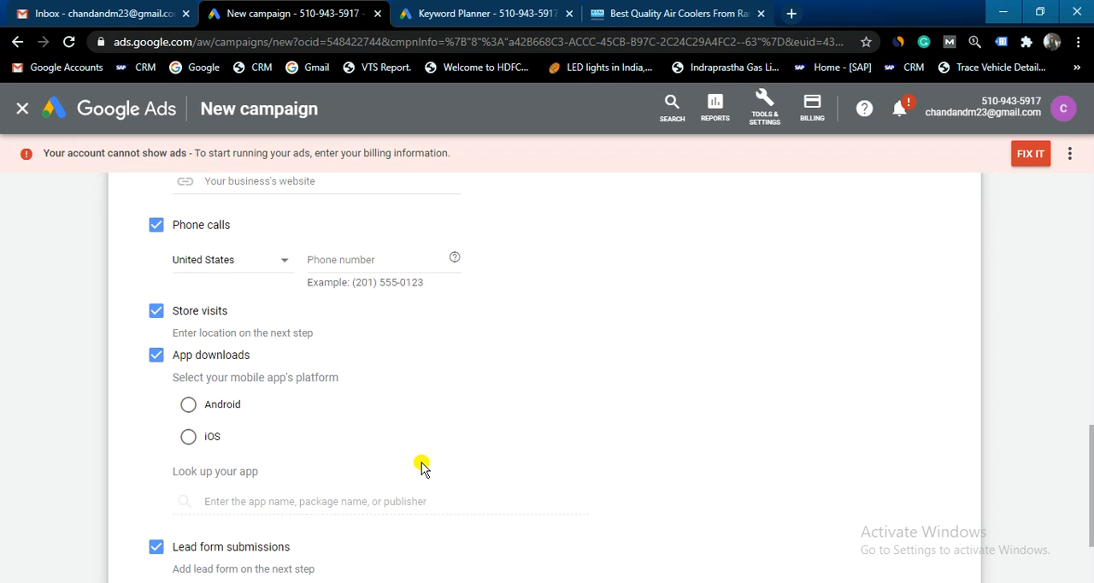
{"action": "scroll", "coordinate": [422, 467], "scroll_direction": "down", "scroll_amount": 1}
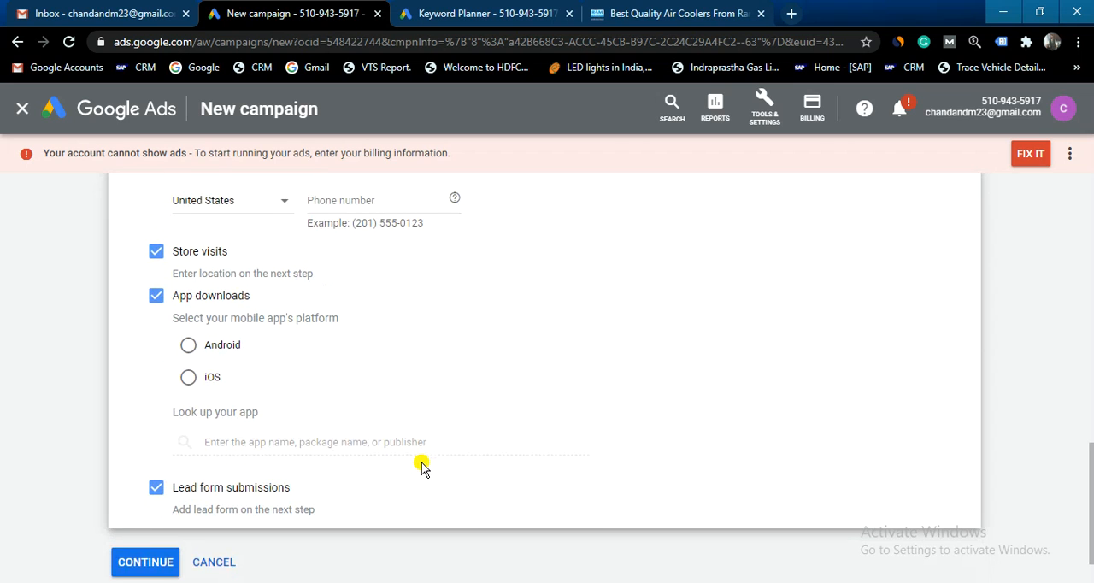
{"action": "scroll", "coordinate": [422, 467], "scroll_direction": "up", "scroll_amount": 1}
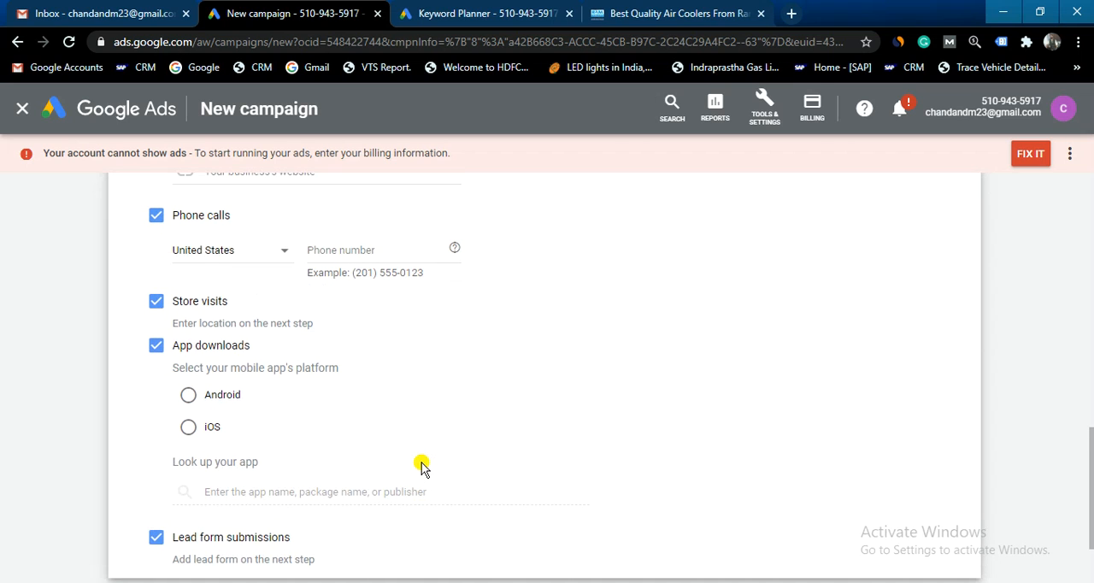
{"action": "scroll", "coordinate": [422, 466], "scroll_direction": "up", "scroll_amount": 3}
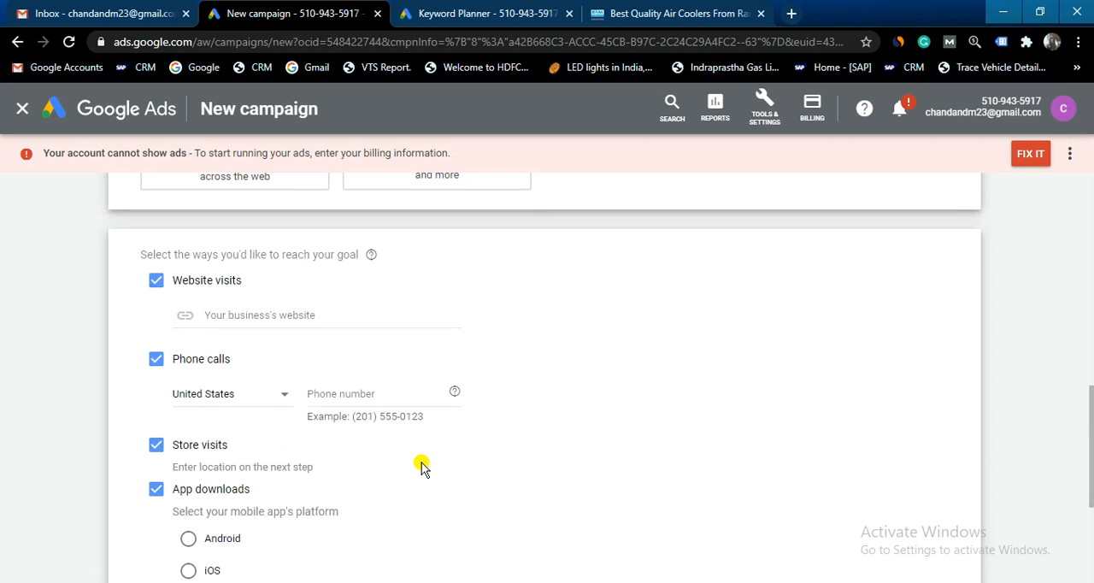
{"action": "left_click", "coordinate": [343, 325]}
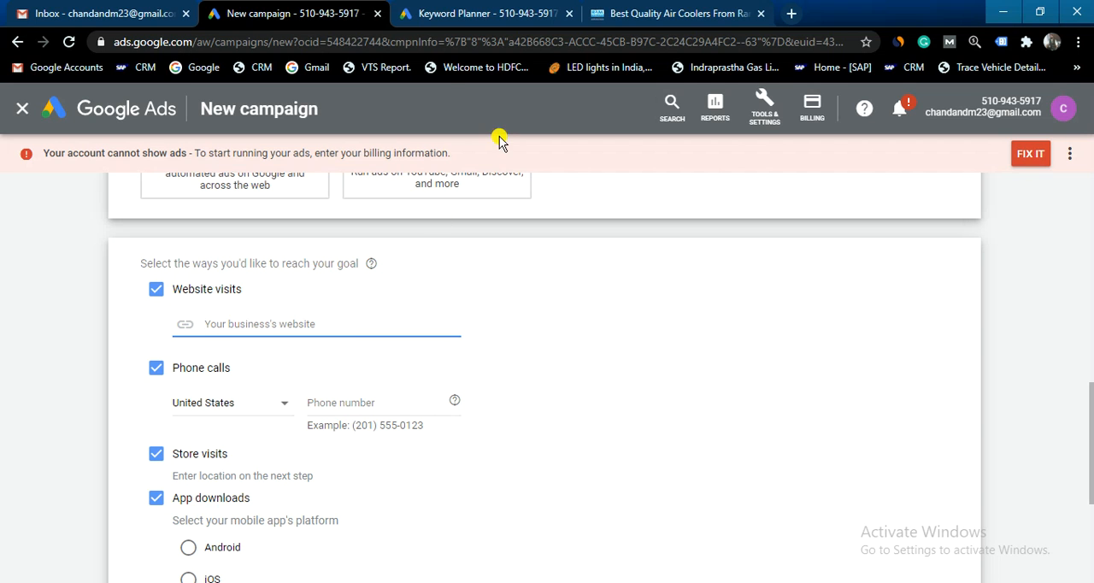
{"action": "left_click", "coordinate": [650, 14]}
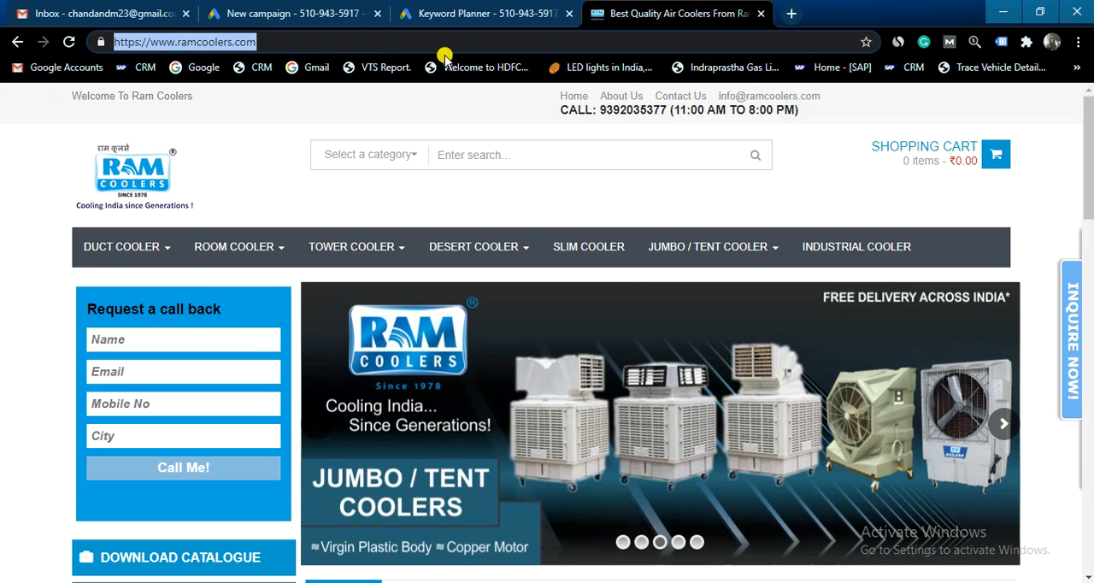
{"action": "left_click", "coordinate": [313, 41]}
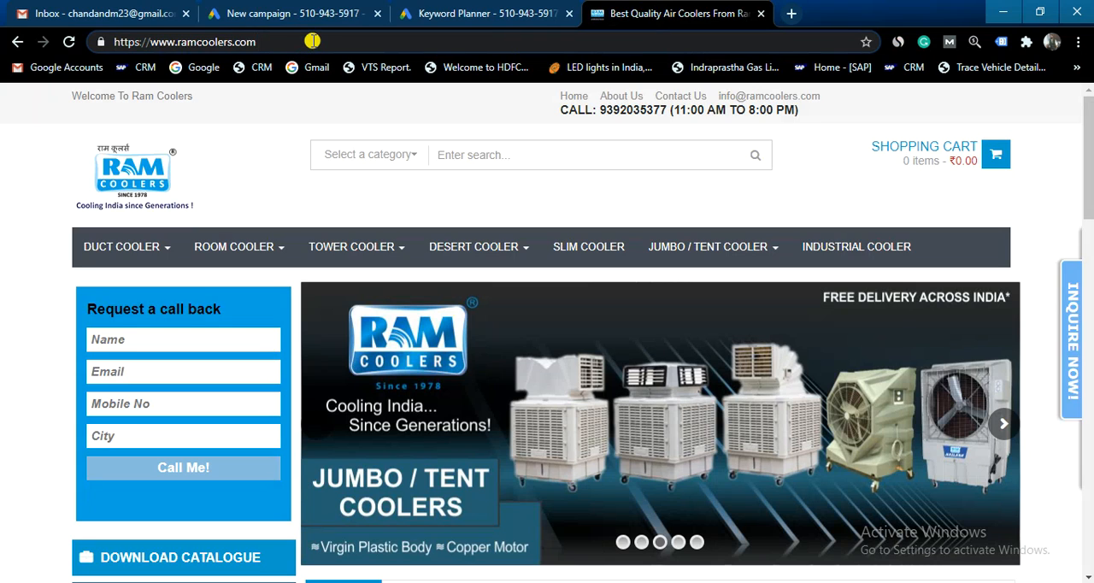
{"action": "left_click_drag", "start_coordinate": [313, 41], "coordinate": [118, 40]}
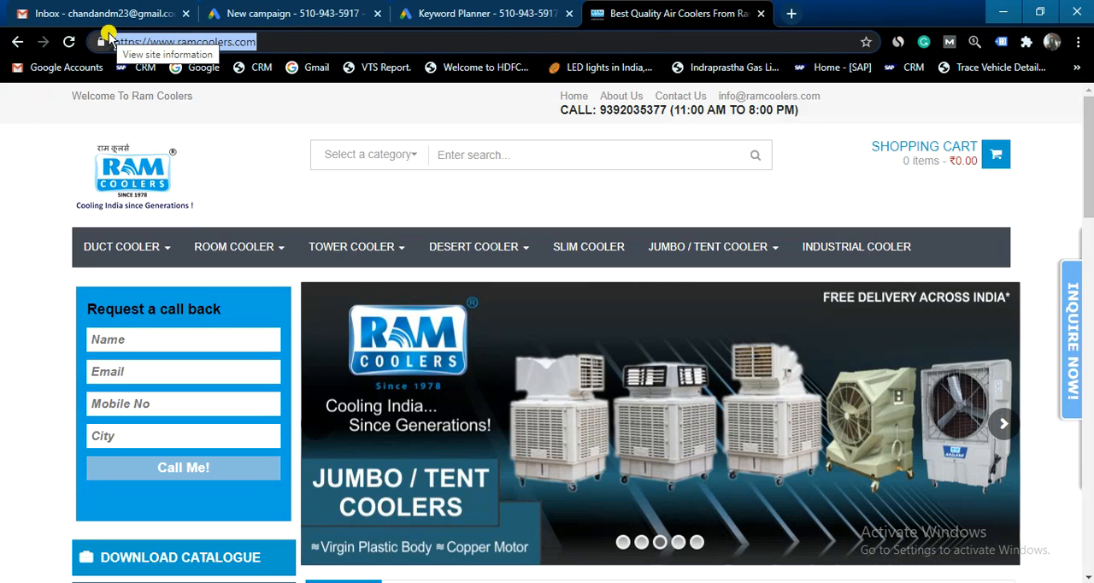
{"action": "right_click", "coordinate": [216, 48]}
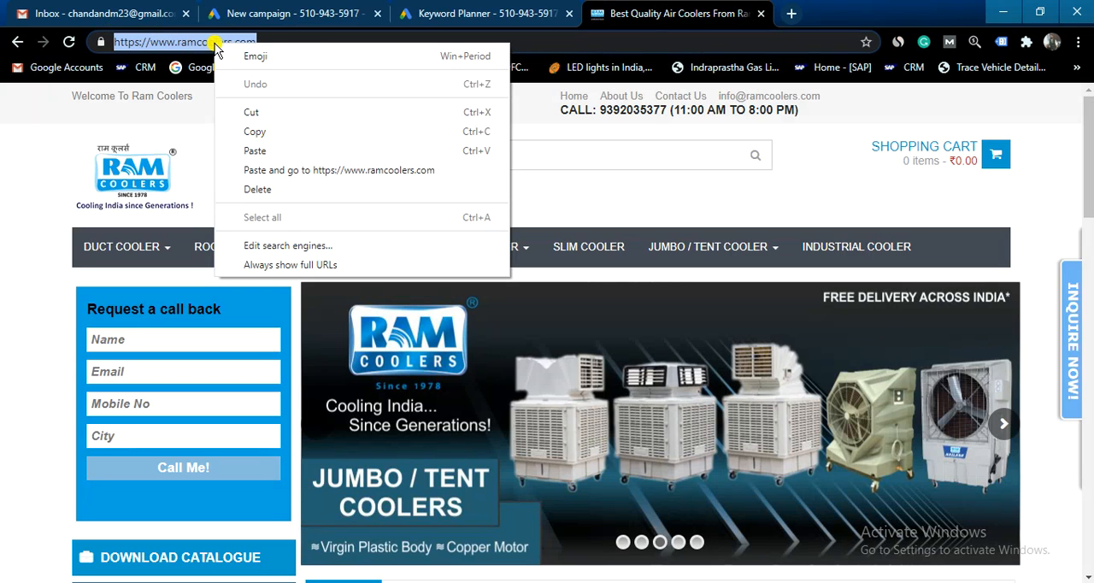
{"action": "left_click", "coordinate": [234, 130]}
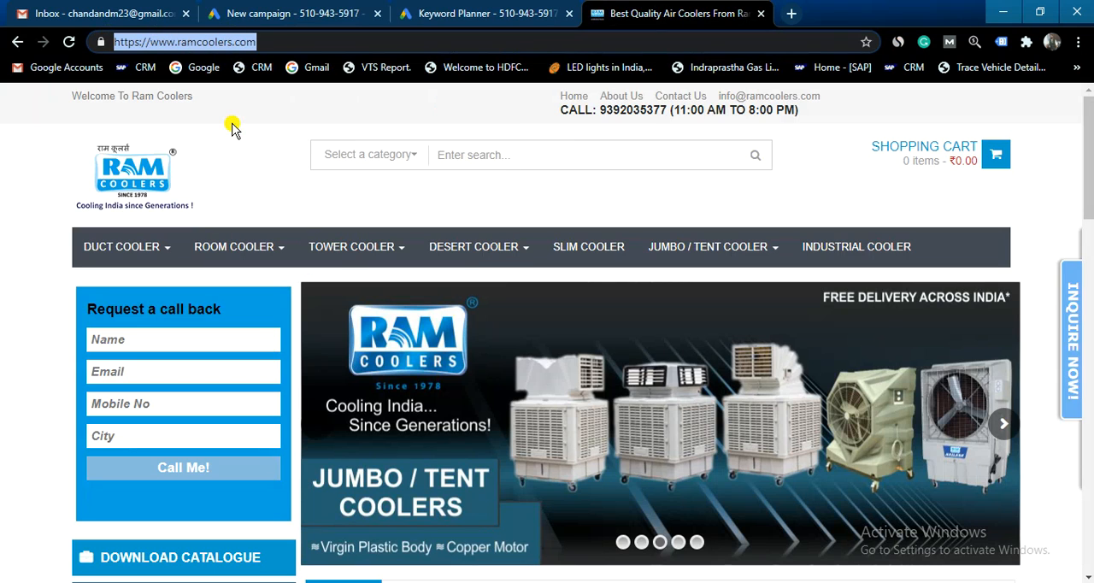
{"action": "left_click", "coordinate": [270, 7]}
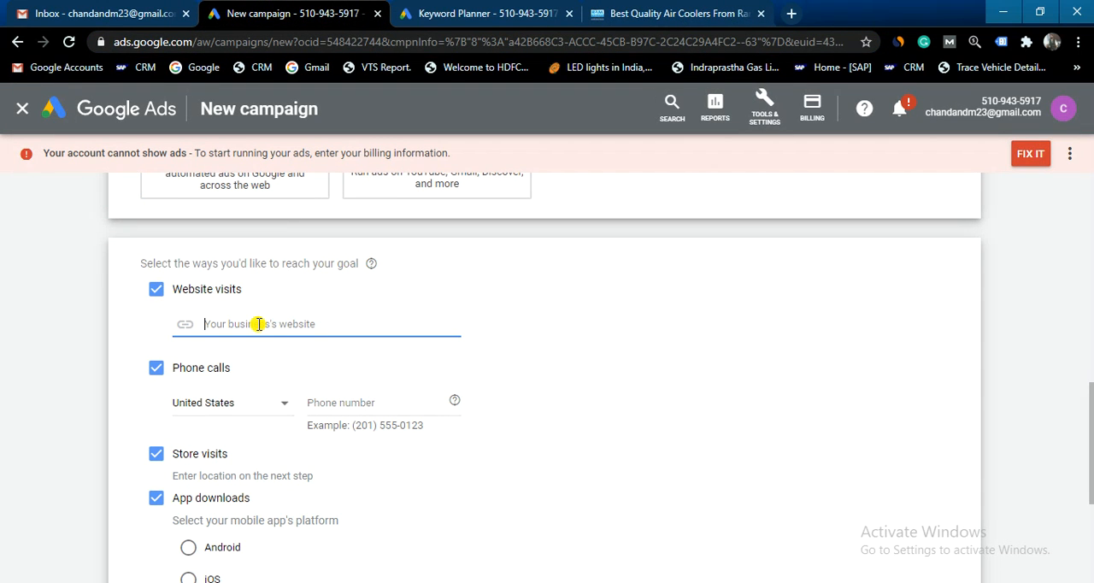
{"action": "key", "text": "ctrl+v"}
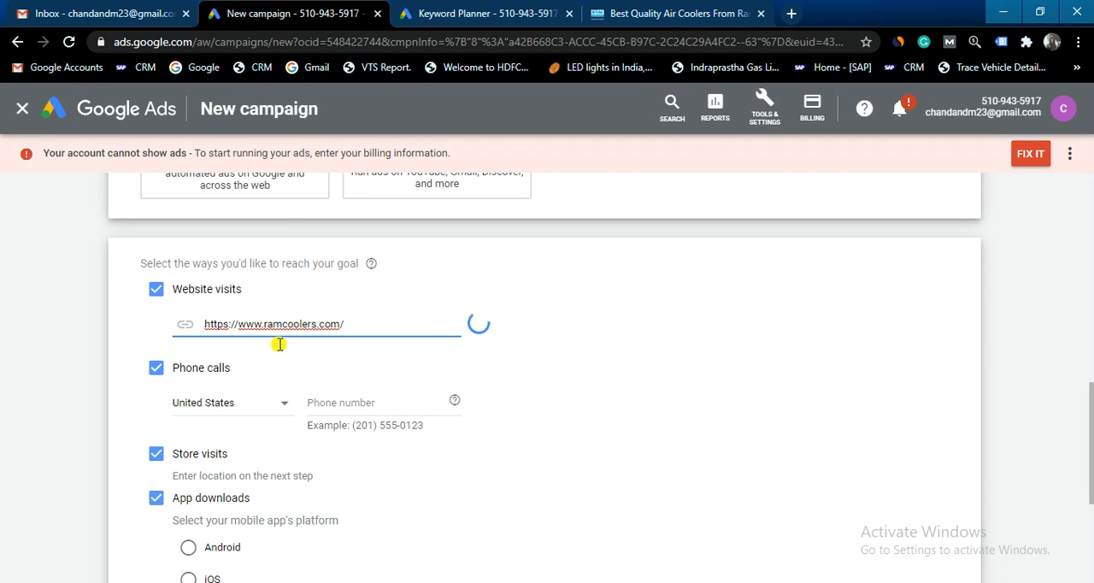
Step: Fill in the business phone number for phone calls using the first saved suggestion and set its country to India
{"action": "left_click", "coordinate": [328, 404]}
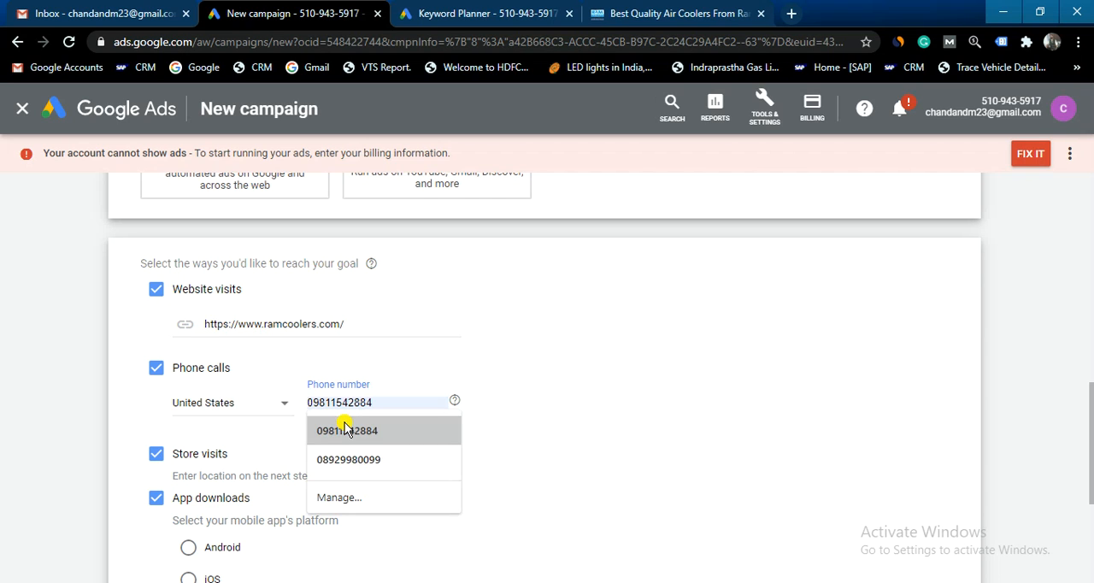
{"action": "left_click", "coordinate": [346, 430]}
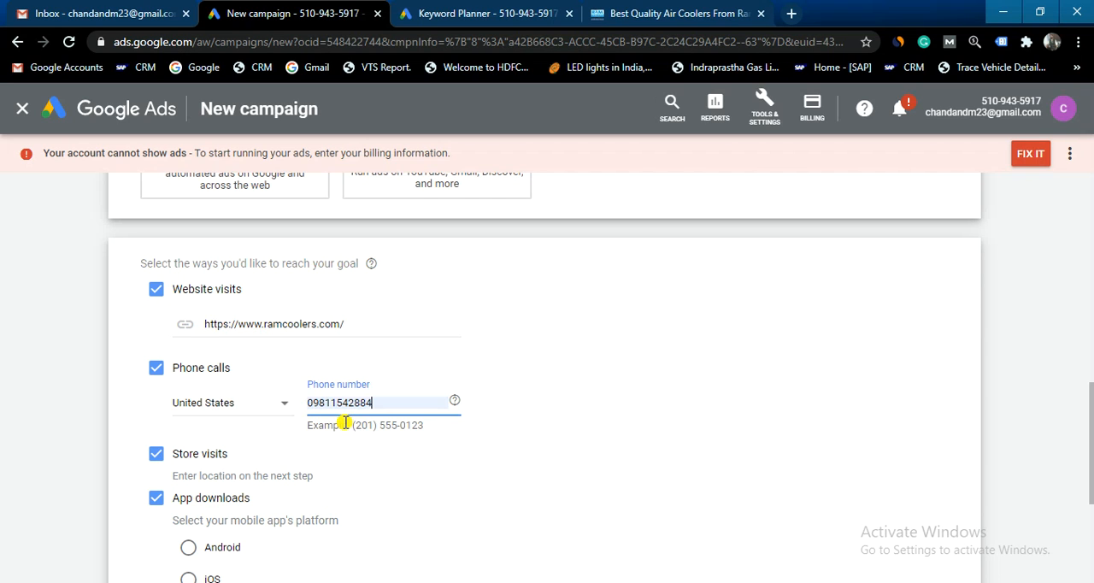
{"action": "left_click", "coordinate": [286, 404]}
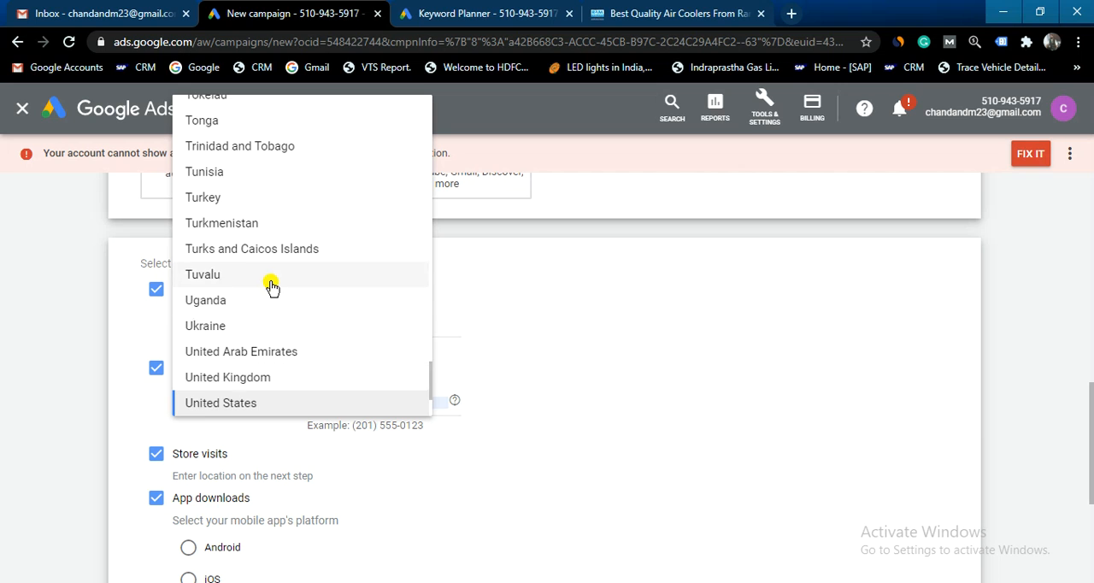
{"action": "scroll", "coordinate": [274, 283], "scroll_direction": "down", "scroll_amount": 4}
{"action": "scroll", "coordinate": [272, 287], "scroll_direction": "up", "scroll_amount": 6}
{"action": "scroll", "coordinate": [272, 288], "scroll_direction": "up", "scroll_amount": 15}
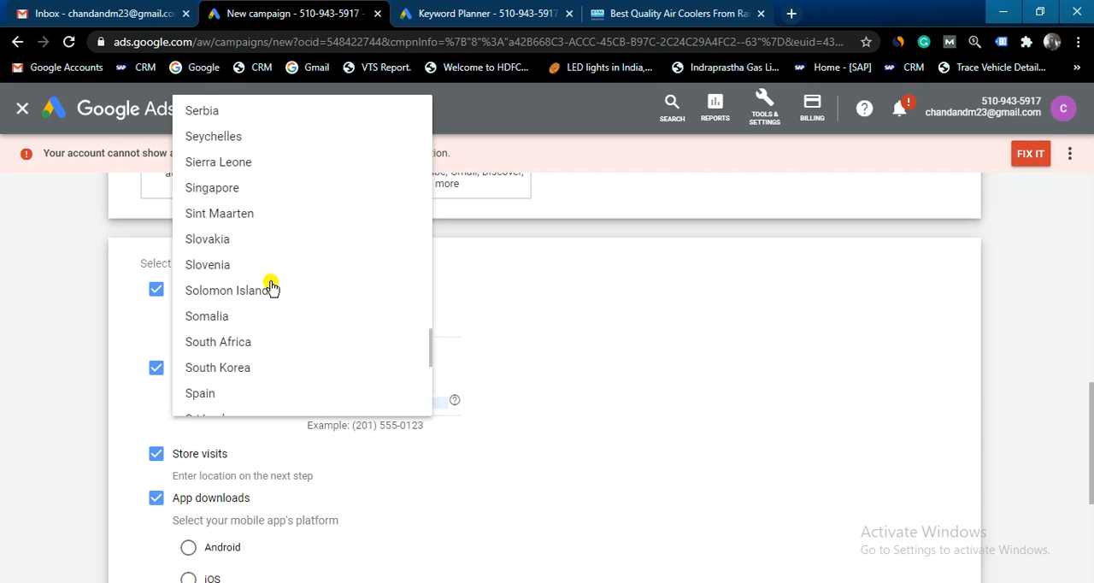
{"action": "scroll", "coordinate": [272, 287], "scroll_direction": "up", "scroll_amount": 10}
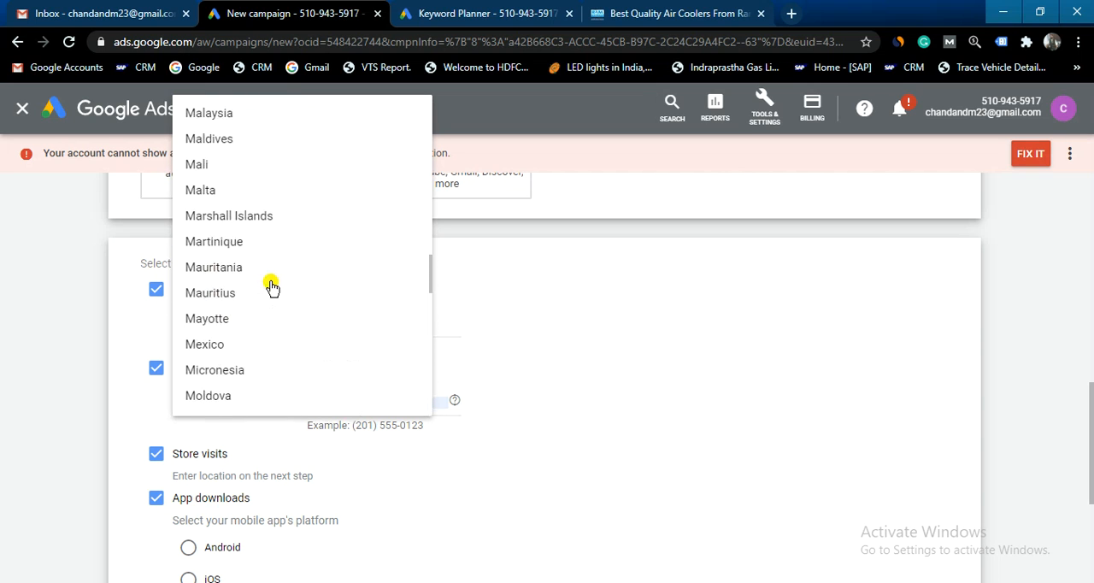
{"action": "scroll", "coordinate": [272, 287], "scroll_direction": "up", "scroll_amount": 3}
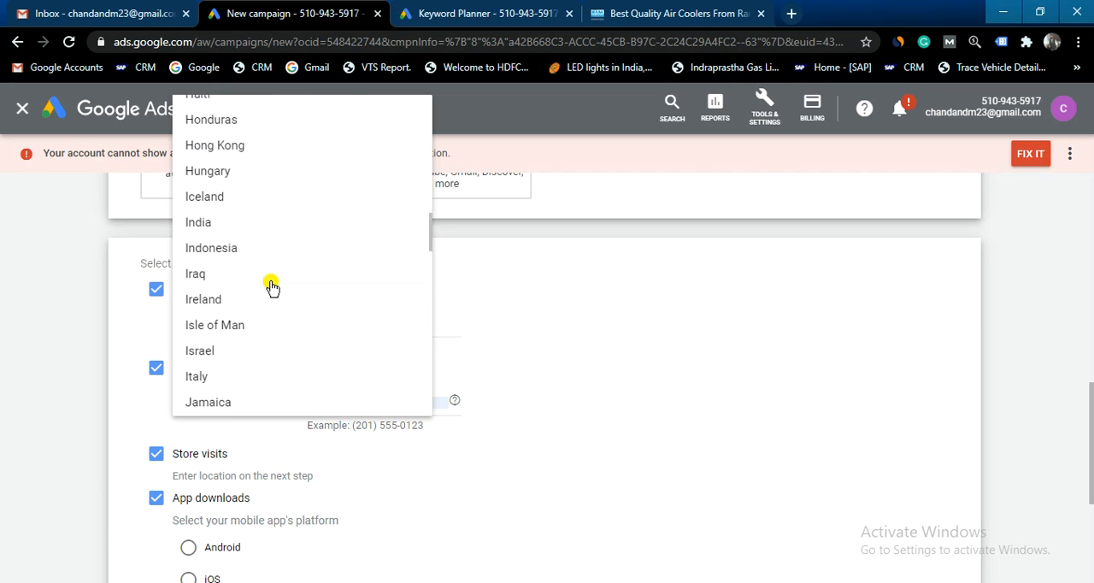
{"action": "left_click", "coordinate": [249, 248]}
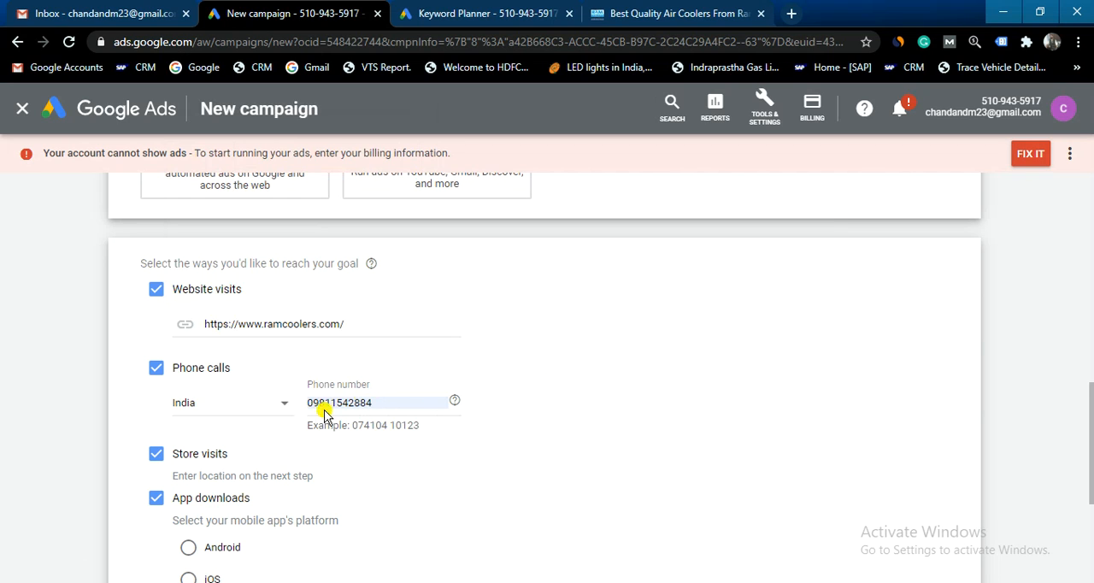
Step: Set the mobile app platform for app downloads to Android
{"action": "scroll", "coordinate": [324, 479], "scroll_direction": "down", "scroll_amount": 1}
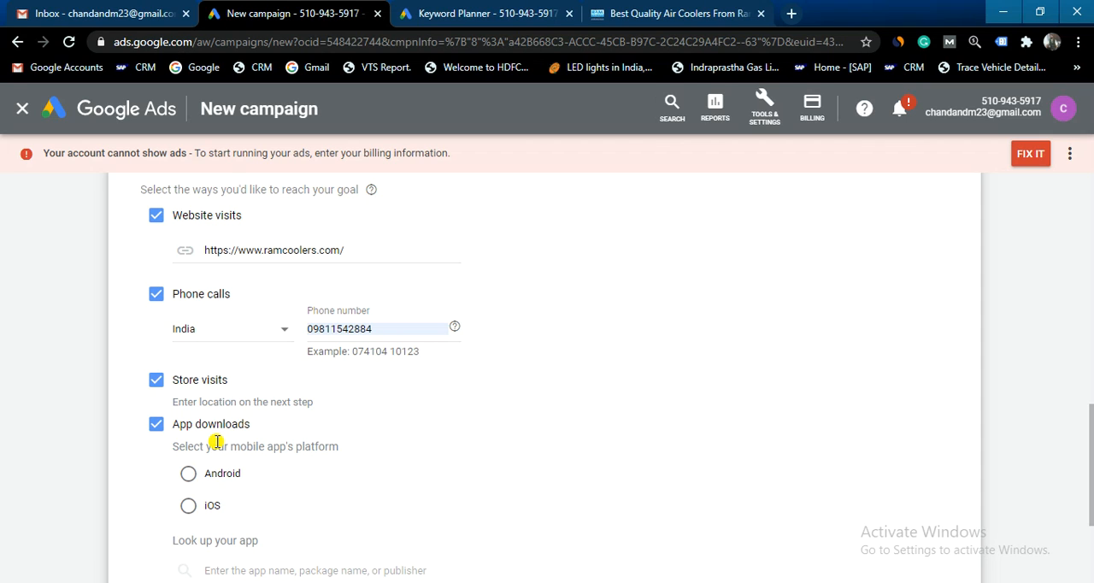
{"action": "left_click", "coordinate": [191, 478]}
{"action": "scroll", "coordinate": [190, 481], "scroll_direction": "down", "scroll_amount": 1}
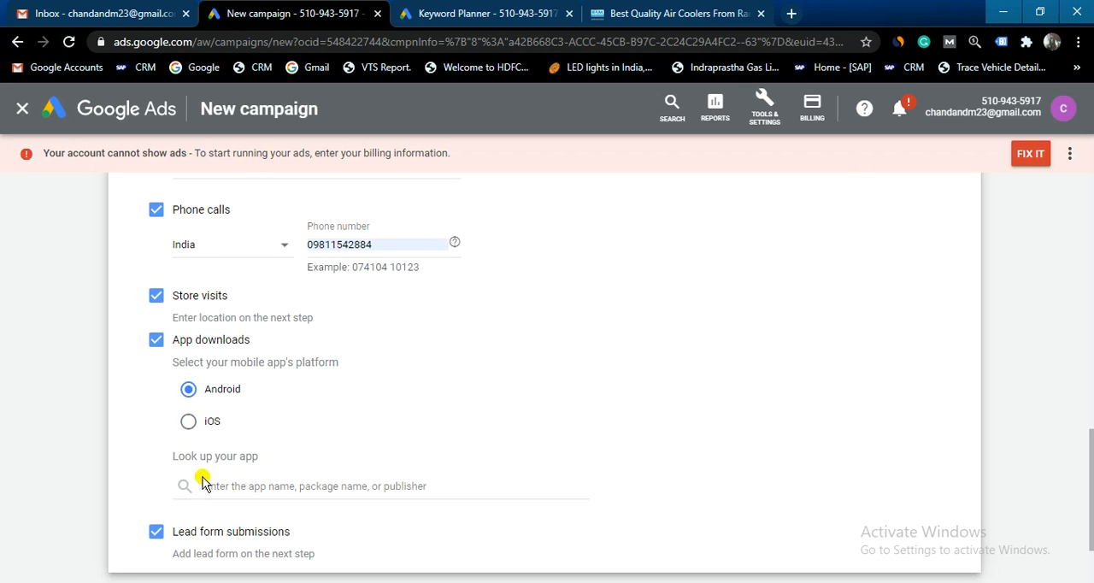
Step: Look up "ram cooler" among the Android apps and examine the matching apps without selecting one
{"action": "left_click", "coordinate": [246, 486]}
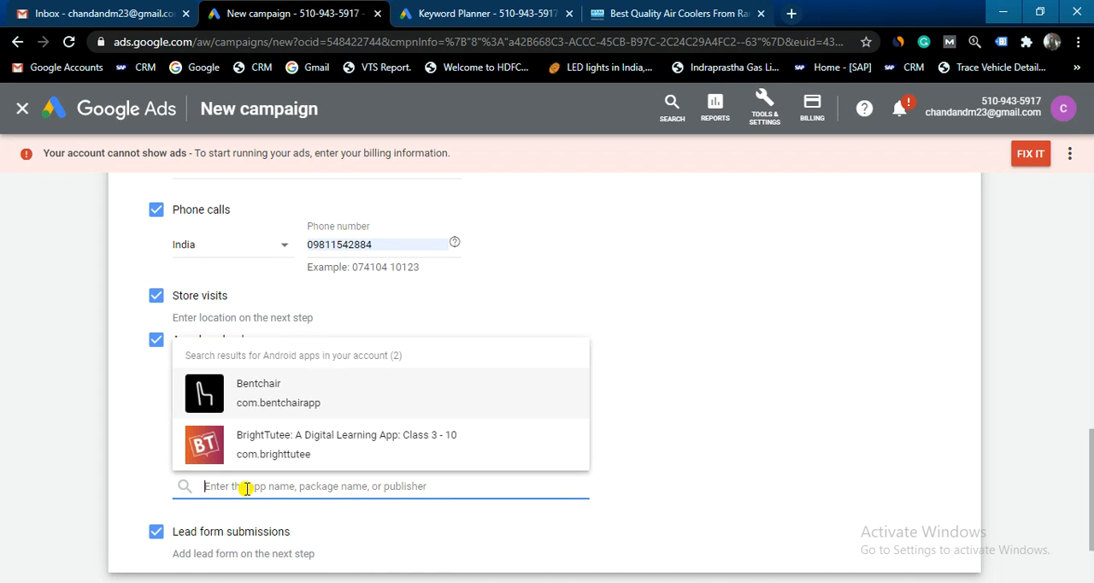
{"action": "type", "text": "ramc"}
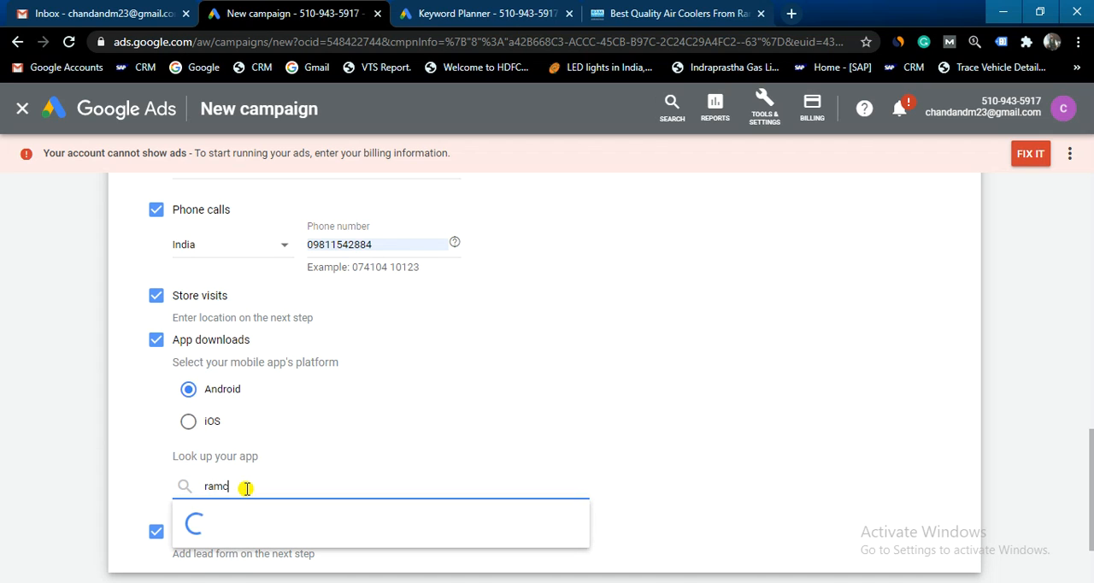
{"action": "type", "text": "ool"}
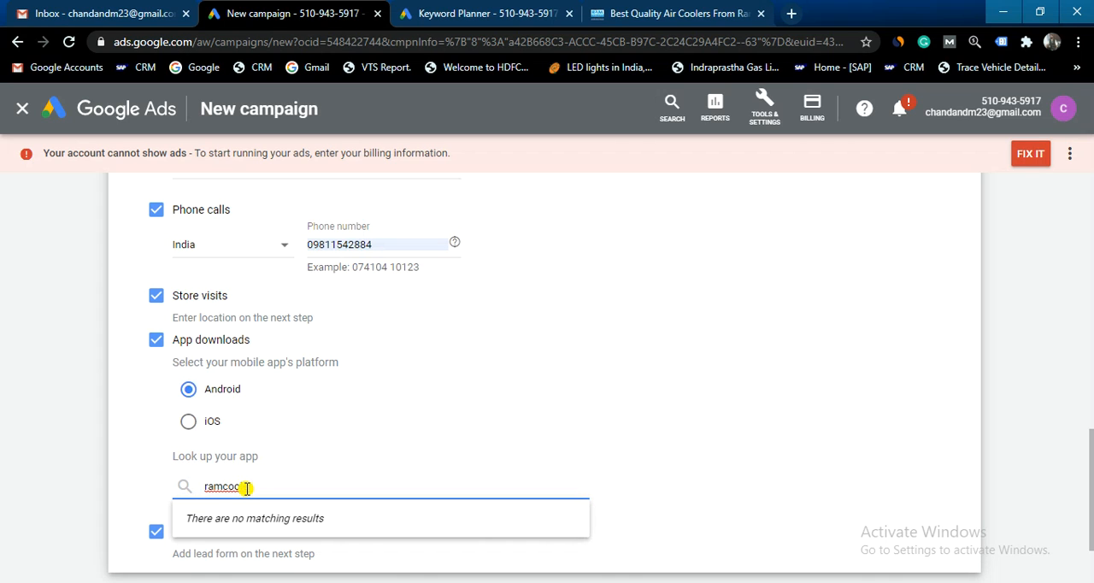
{"action": "key", "text": "Left"}
{"action": "key", "text": "Left"}
{"action": "key", "text": "Left"}
{"action": "key", "text": "Left"}
{"action": "key", "text": "Left"}
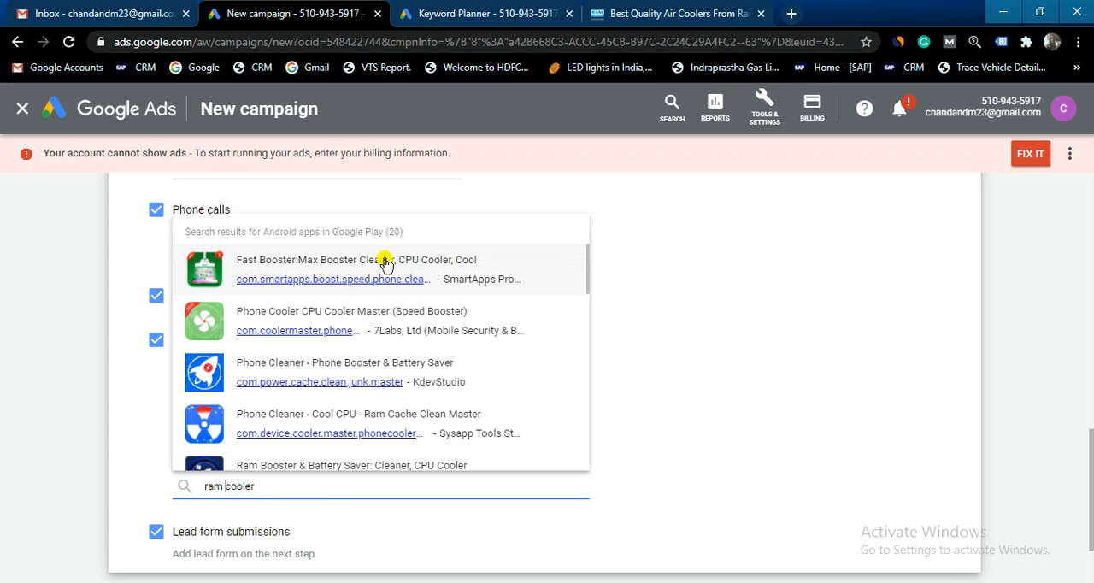
{"action": "scroll", "coordinate": [385, 342], "scroll_direction": "down", "scroll_amount": 2}
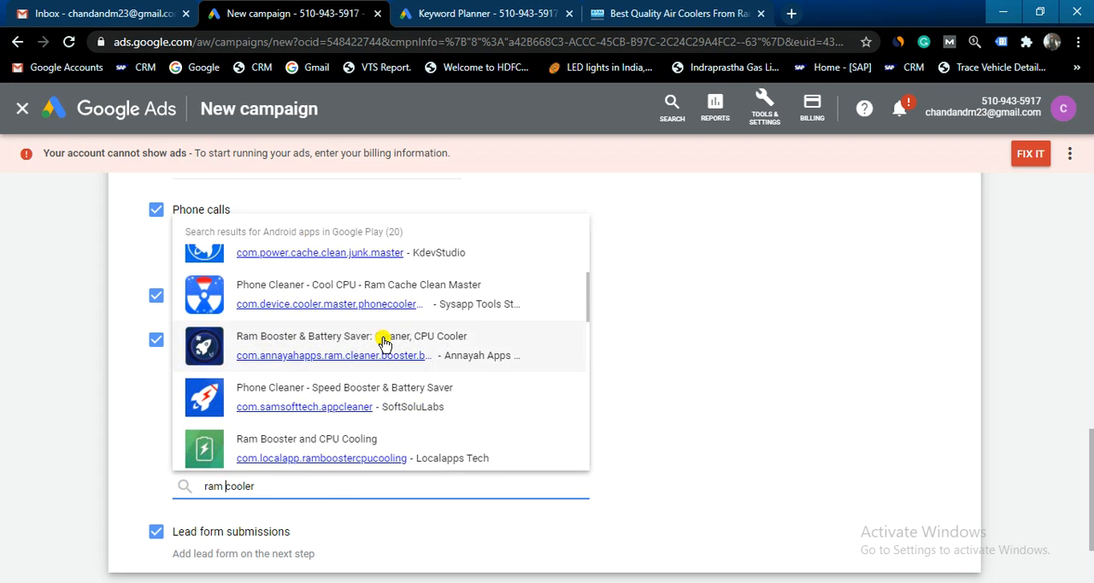
{"action": "scroll", "coordinate": [385, 342], "scroll_direction": "down", "scroll_amount": 5}
{"action": "scroll", "coordinate": [383, 343], "scroll_direction": "down", "scroll_amount": 3}
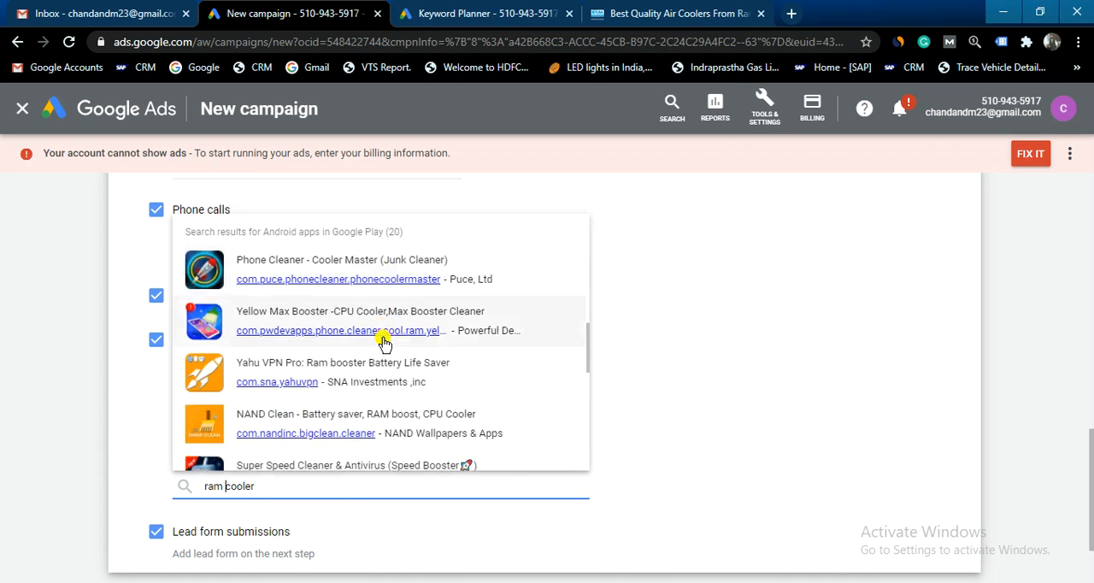
{"action": "scroll", "coordinate": [383, 343], "scroll_direction": "down", "scroll_amount": 1}
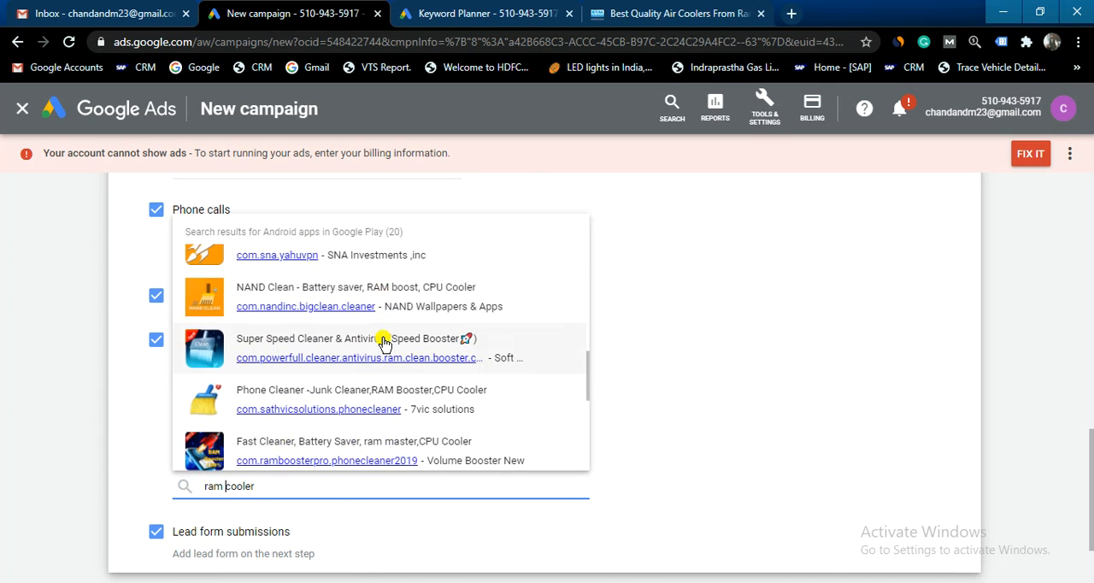
{"action": "scroll", "coordinate": [212, 484], "scroll_direction": "down", "scroll_amount": 1}
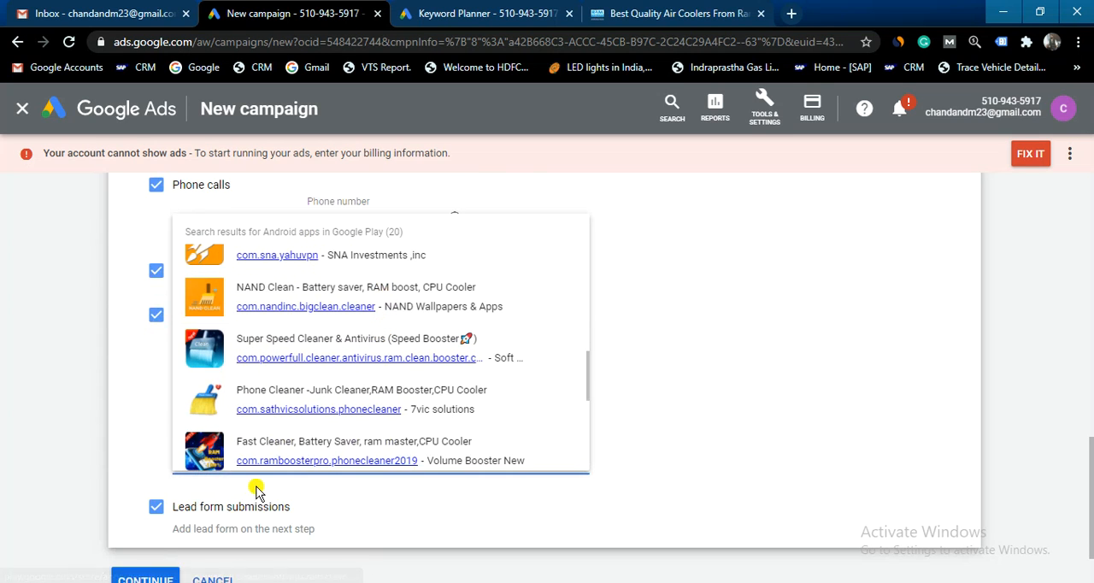
{"action": "left_click", "coordinate": [876, 359]}
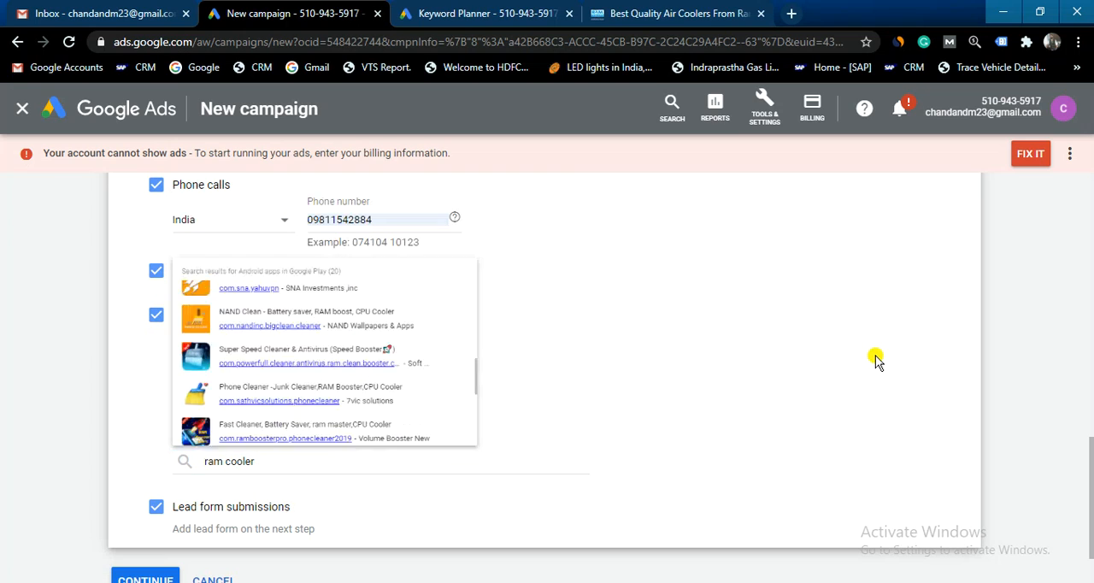
Step: Disable App downloads as a way to reach the goal and continue to the campaign settings
{"action": "left_click", "coordinate": [155, 318]}
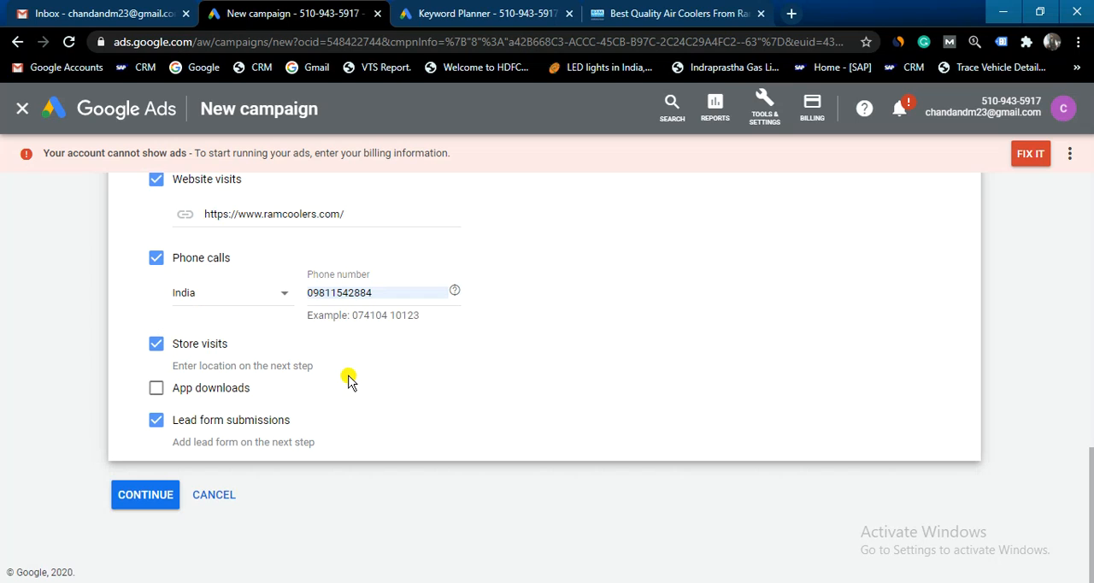
{"action": "left_click", "coordinate": [151, 497]}
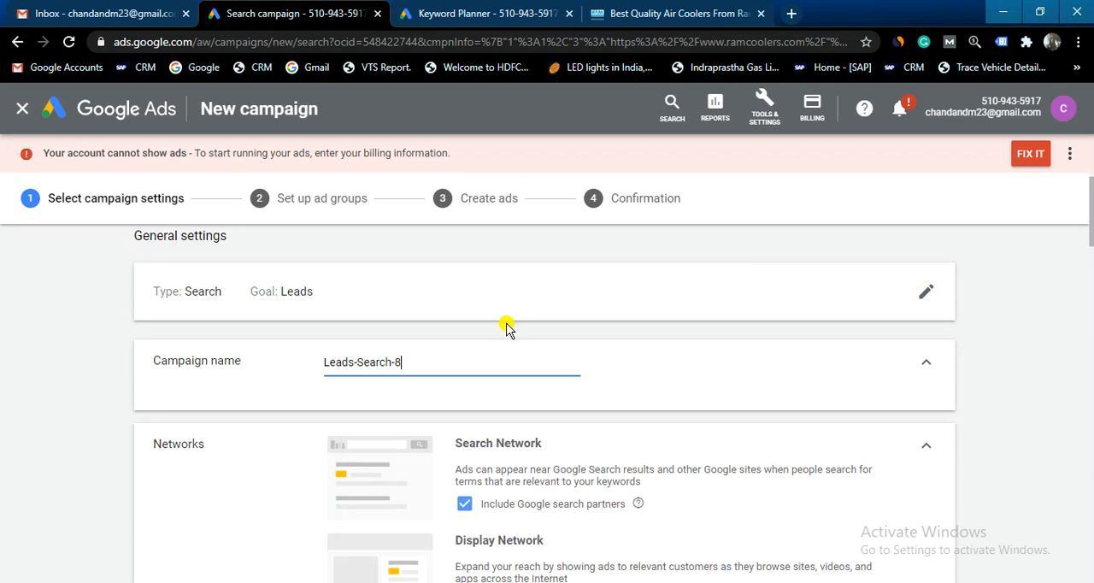
Step: Review the campaign name and network options and reveal the additional general settings for dates, URL options and Dynamic Search Ads
{"action": "scroll", "coordinate": [506, 329], "scroll_direction": "down", "scroll_amount": 1}
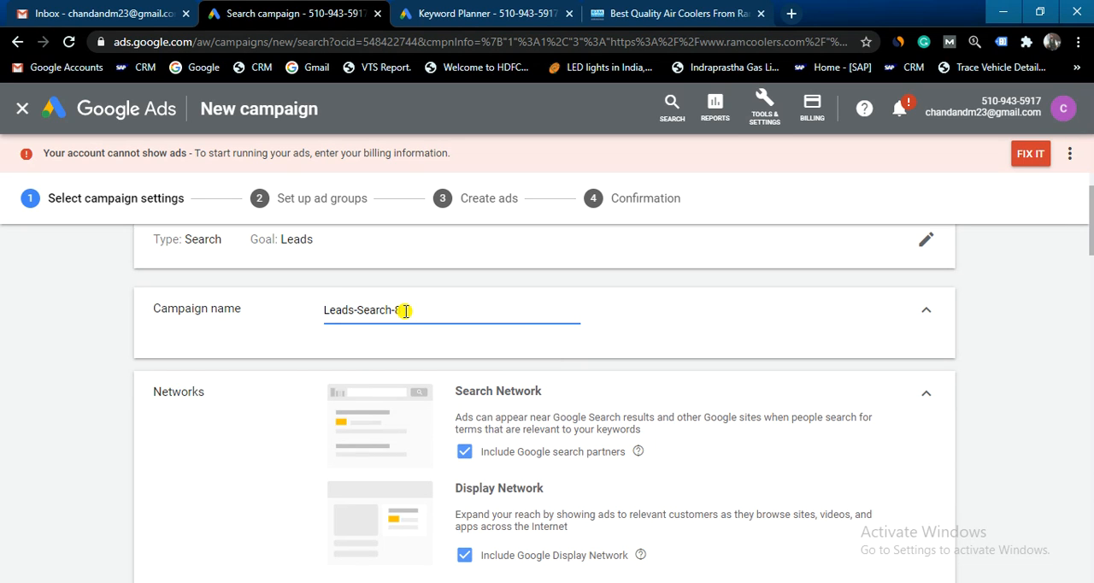
{"action": "scroll", "coordinate": [405, 310], "scroll_direction": "down", "scroll_amount": 2}
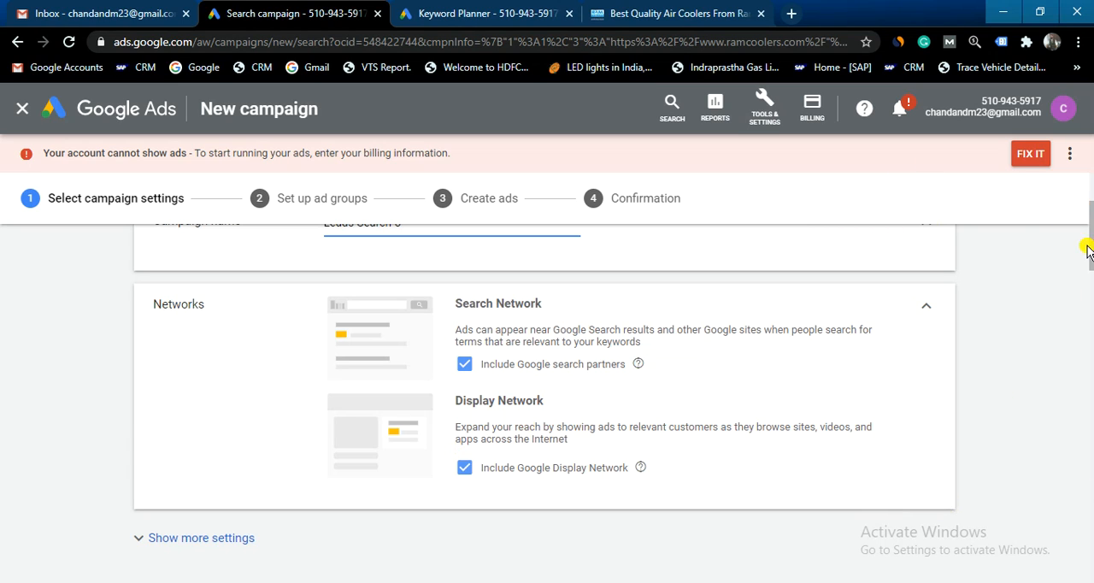
{"action": "scroll", "coordinate": [715, 407], "scroll_direction": "down", "scroll_amount": 1}
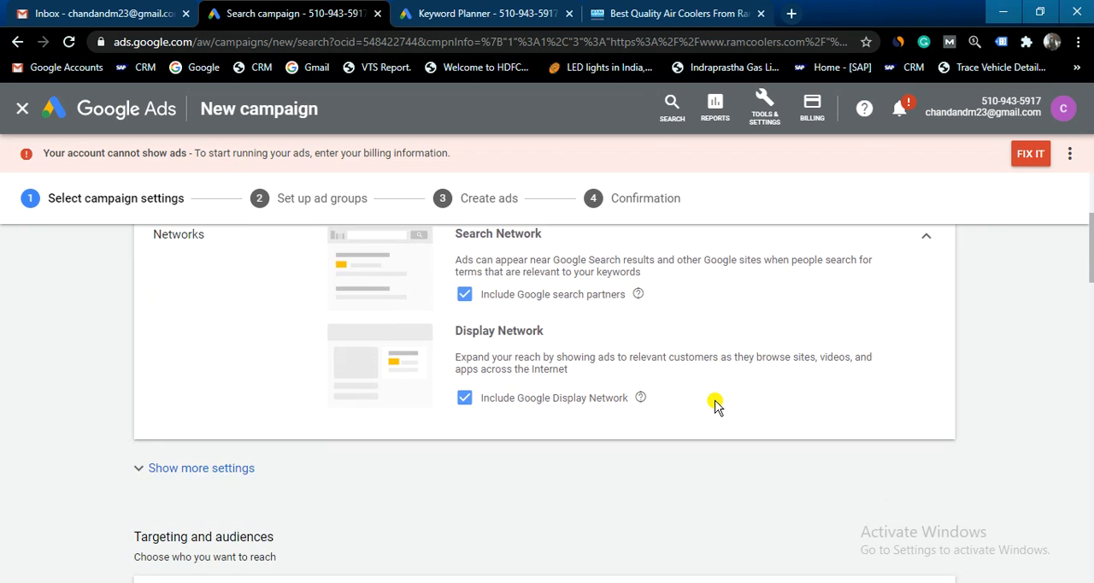
{"action": "scroll", "coordinate": [714, 403], "scroll_direction": "up", "scroll_amount": 1}
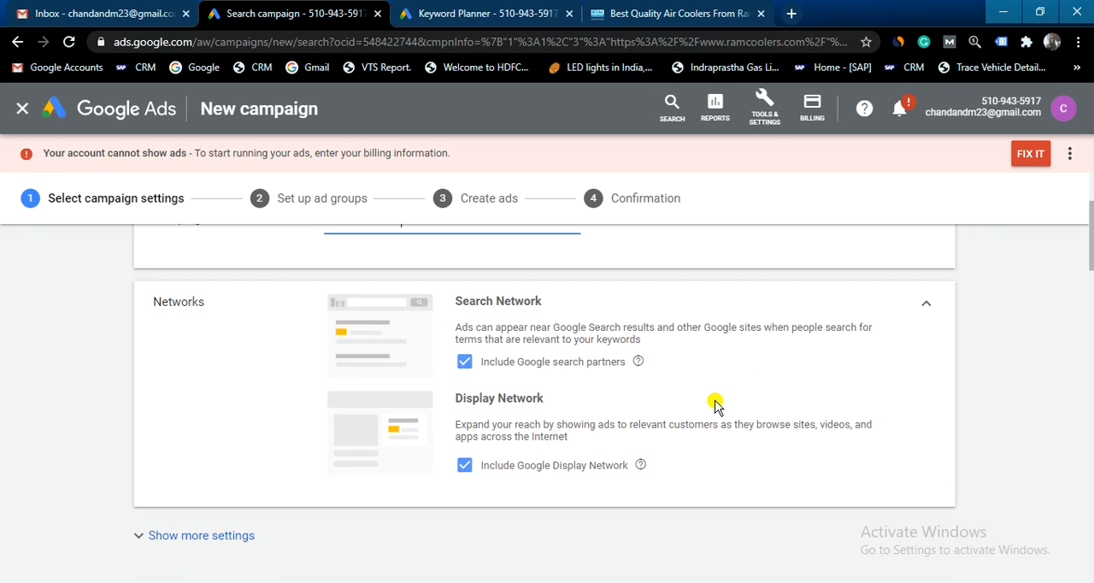
{"action": "scroll", "coordinate": [715, 403], "scroll_direction": "down", "scroll_amount": 3}
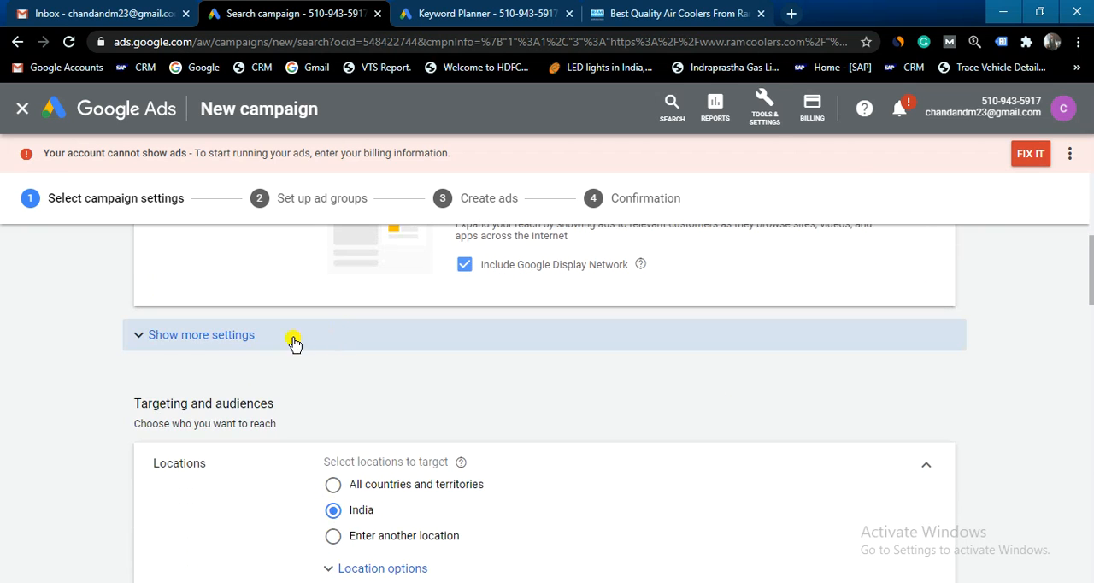
{"action": "left_click", "coordinate": [177, 343]}
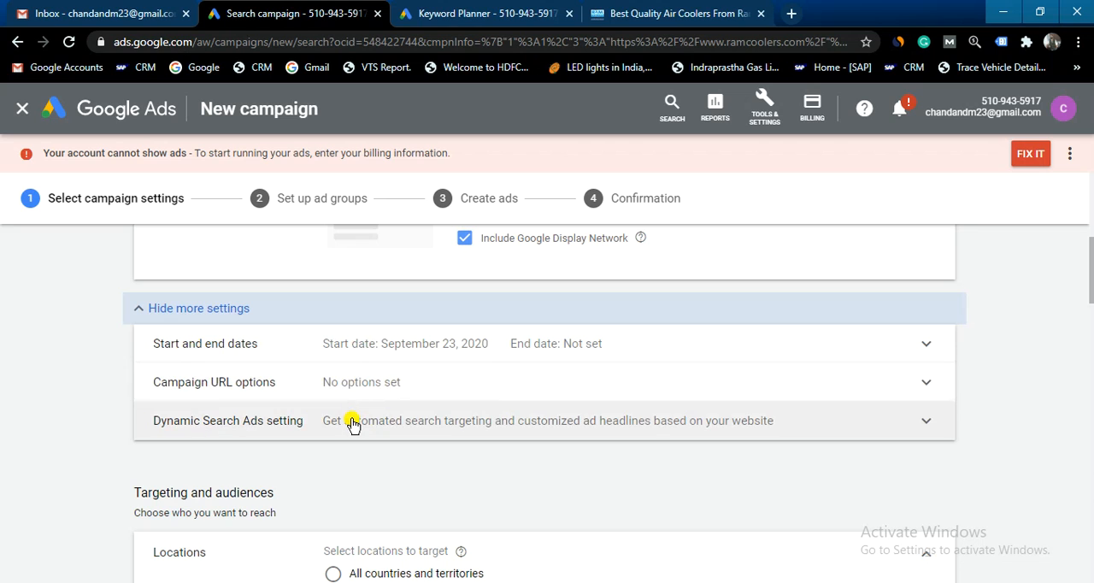
{"action": "scroll", "coordinate": [352, 425], "scroll_direction": "down", "scroll_amount": 1}
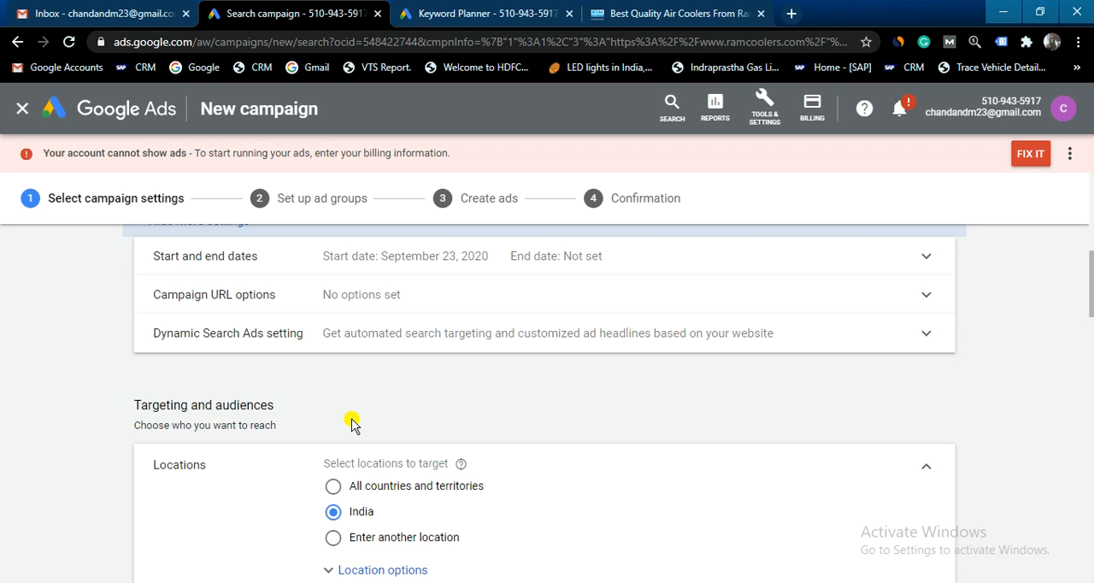
Step: Switch location targeting to another location, search for delhi, and view the locations near the Delhi union territory without choosing any
{"action": "scroll", "coordinate": [351, 424], "scroll_direction": "down", "scroll_amount": 2}
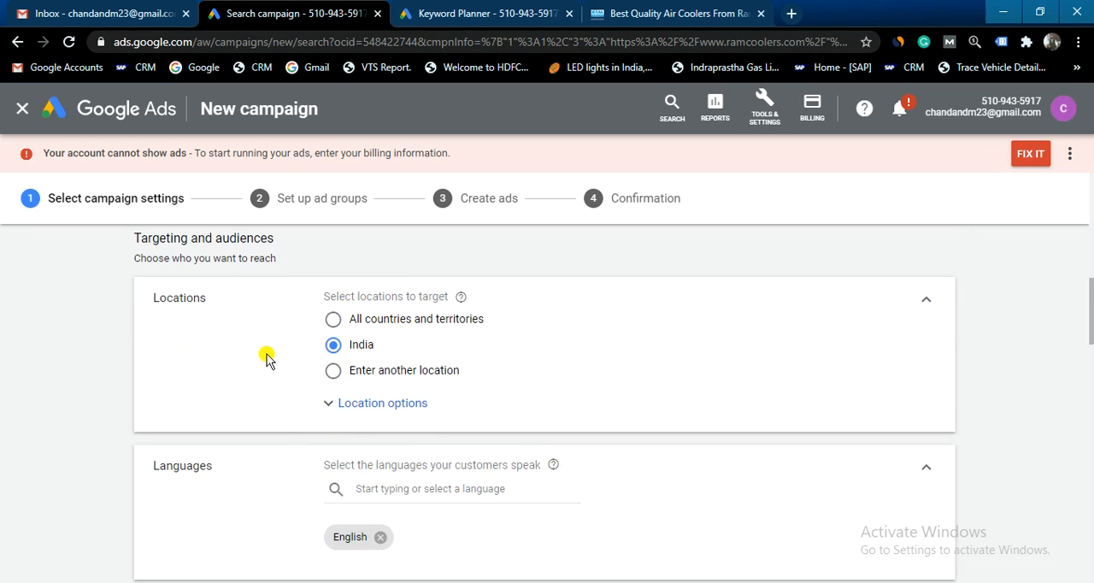
{"action": "left_click", "coordinate": [333, 371]}
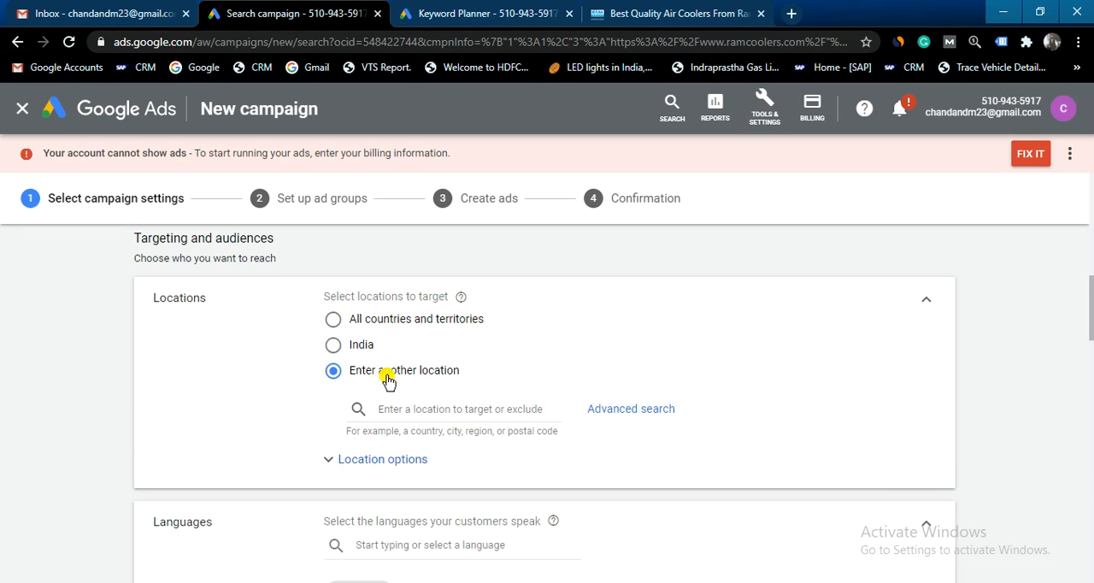
{"action": "left_click", "coordinate": [443, 409]}
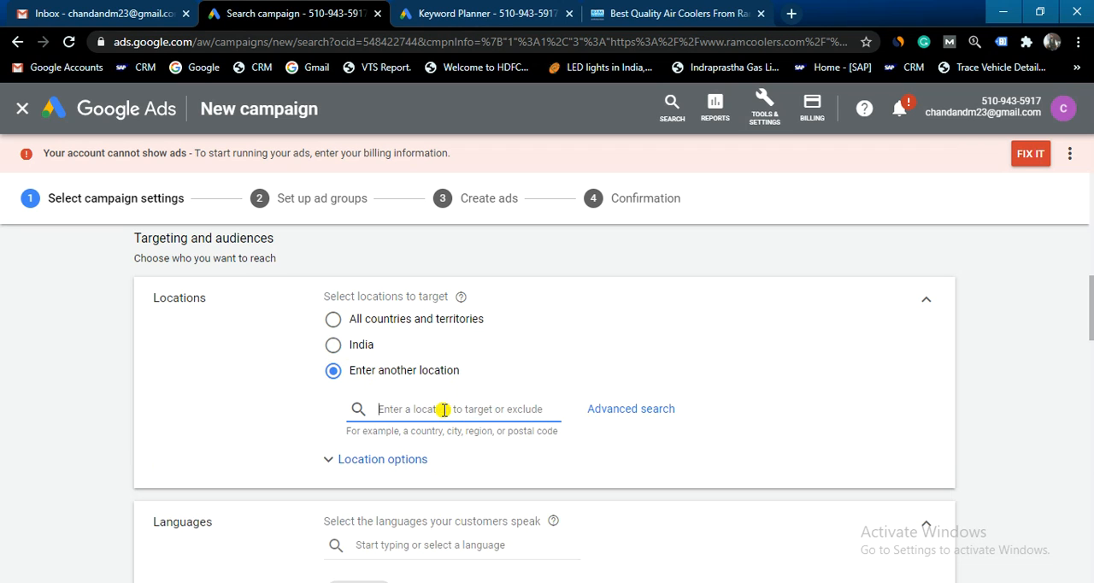
{"action": "type", "text": "delhi"}
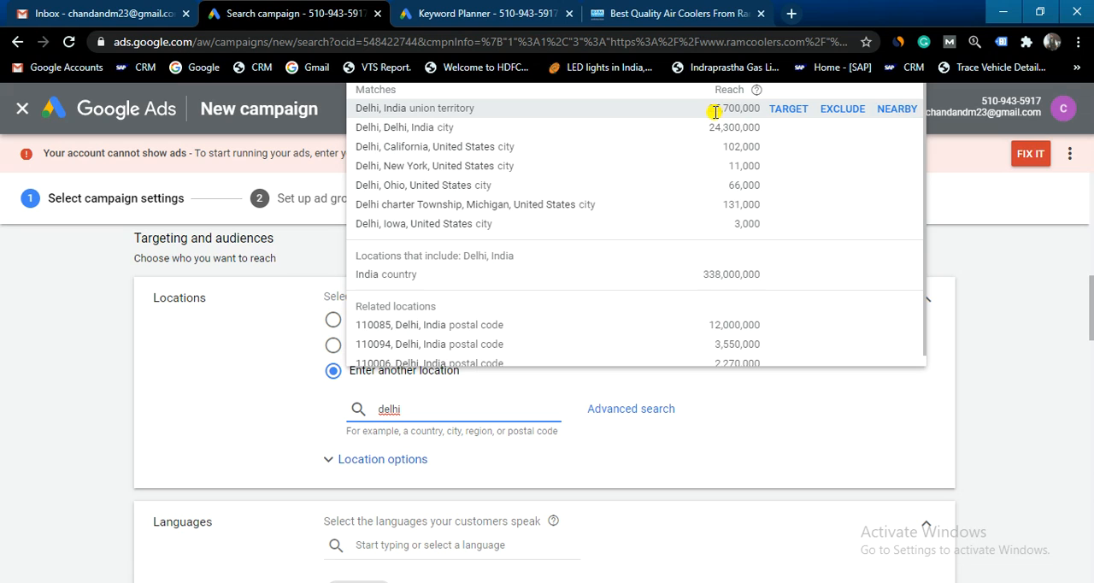
{"action": "left_click", "coordinate": [891, 110]}
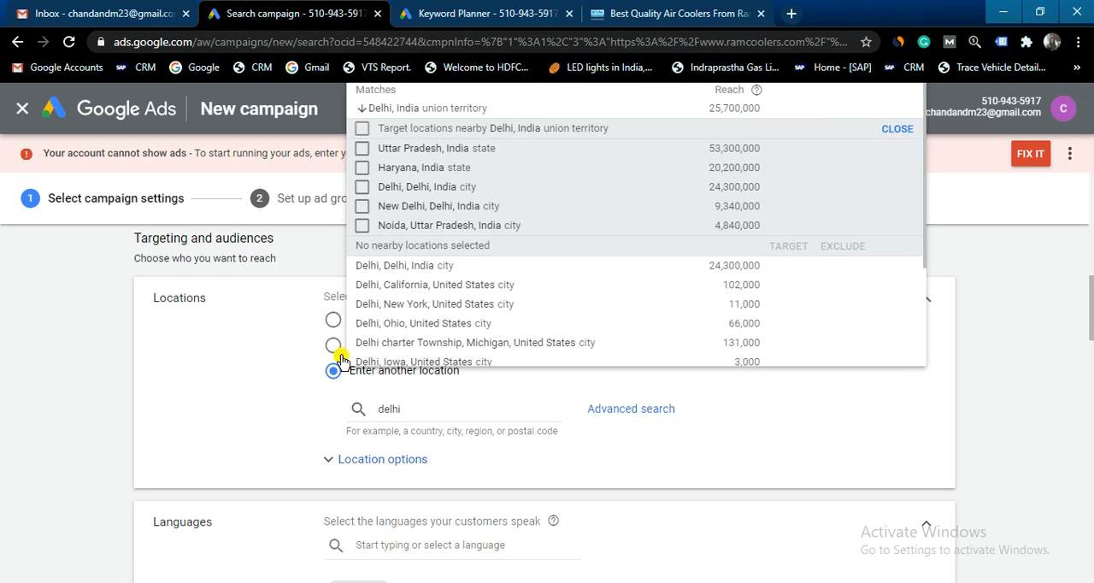
{"action": "left_click", "coordinate": [51, 404]}
Step: Add Hindi to the languages the campaign's customers speak
{"action": "scroll", "coordinate": [53, 402], "scroll_direction": "down", "scroll_amount": 2}
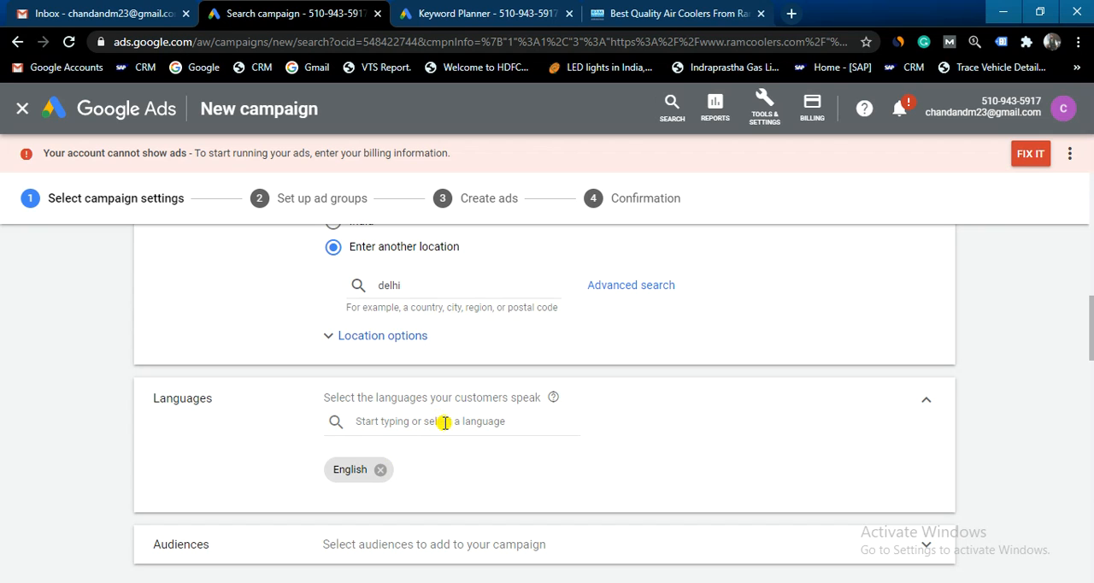
{"action": "left_click", "coordinate": [445, 422]}
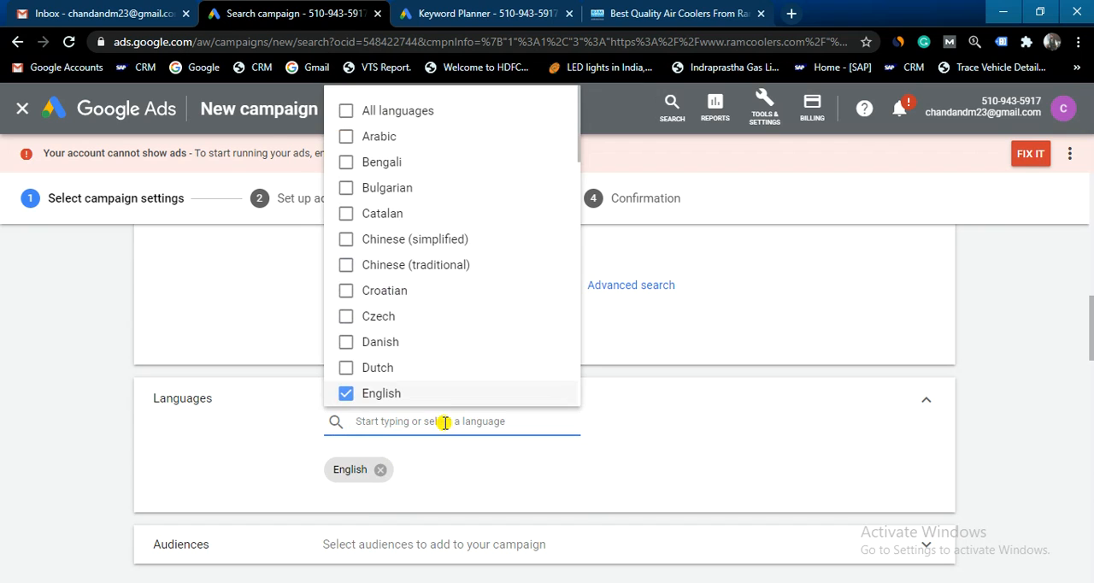
{"action": "type", "text": "hindi"}
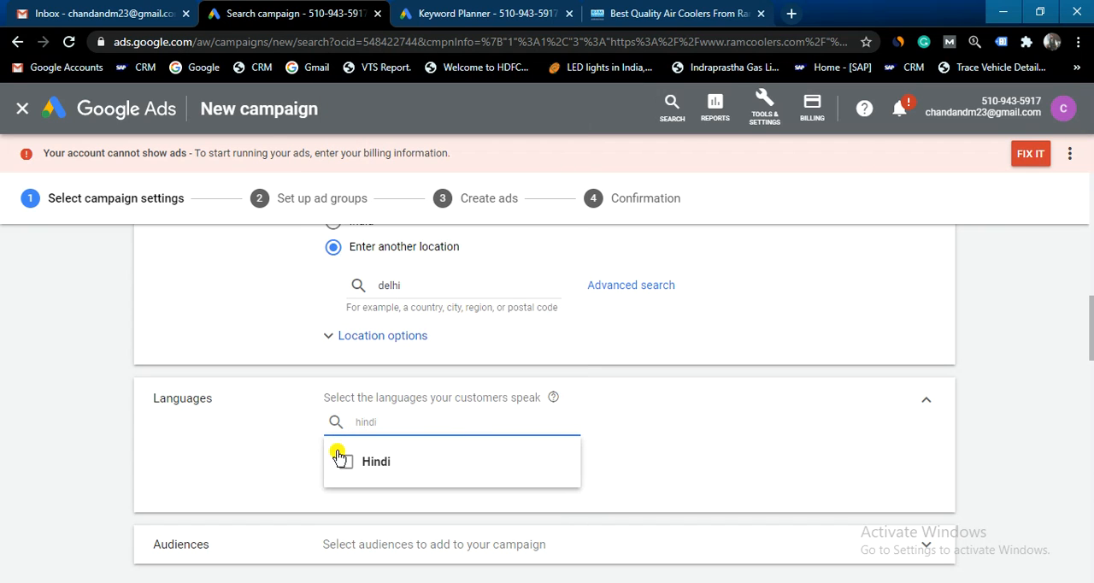
{"action": "left_click", "coordinate": [347, 467]}
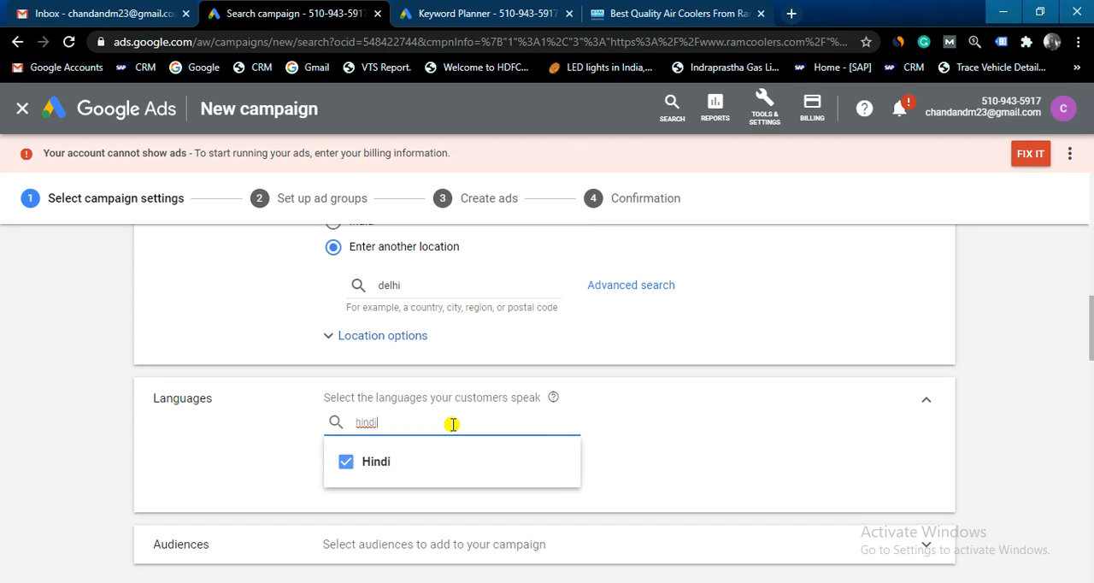
{"action": "left_click", "coordinate": [613, 435]}
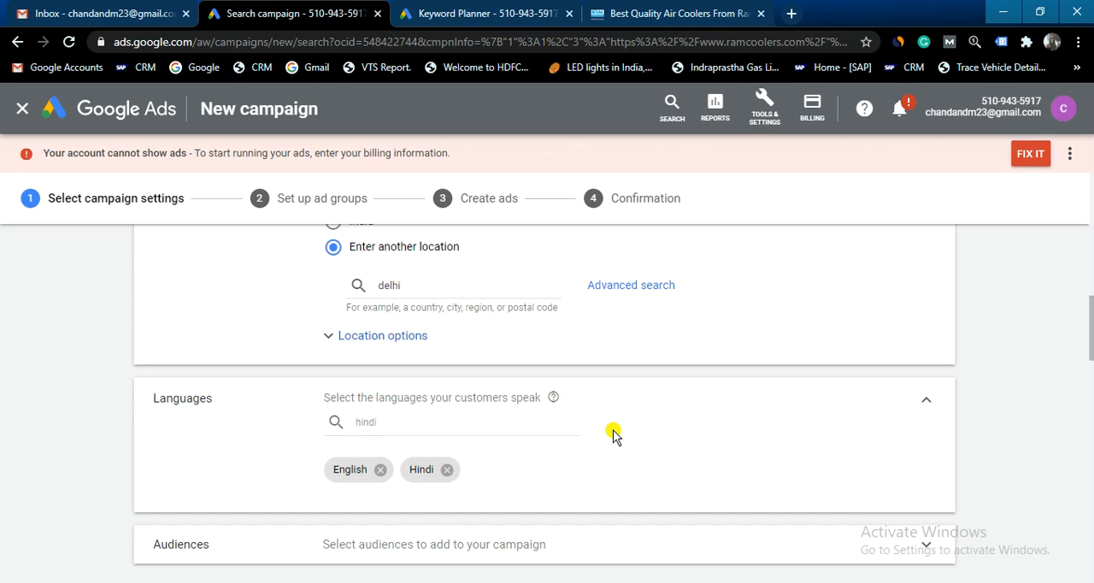
Step: Clear the leftover hindi text from the language search
{"action": "left_click", "coordinate": [484, 423]}
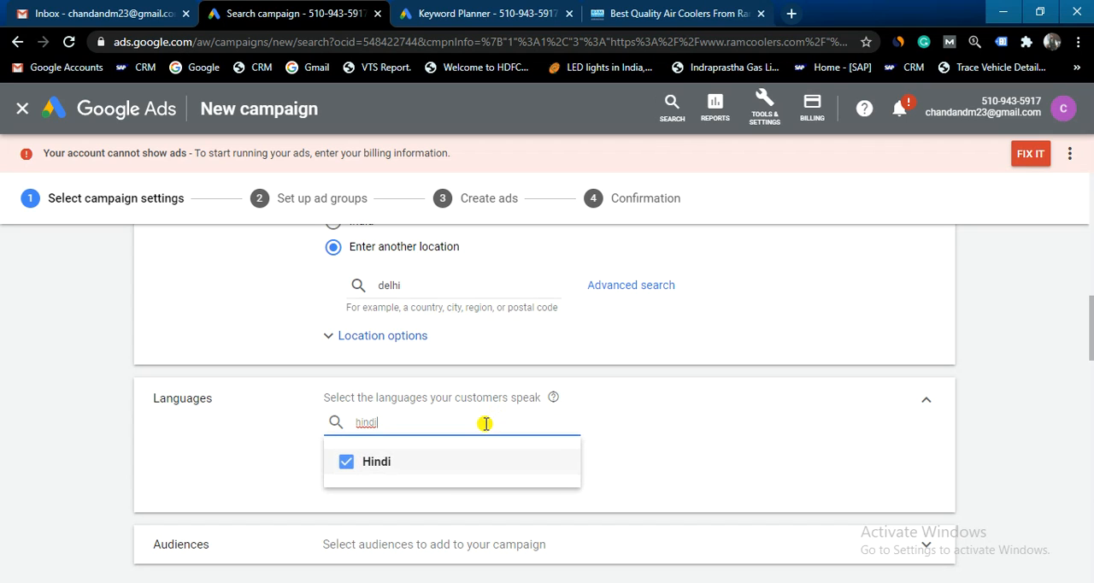
{"action": "type", "text": "pu"}
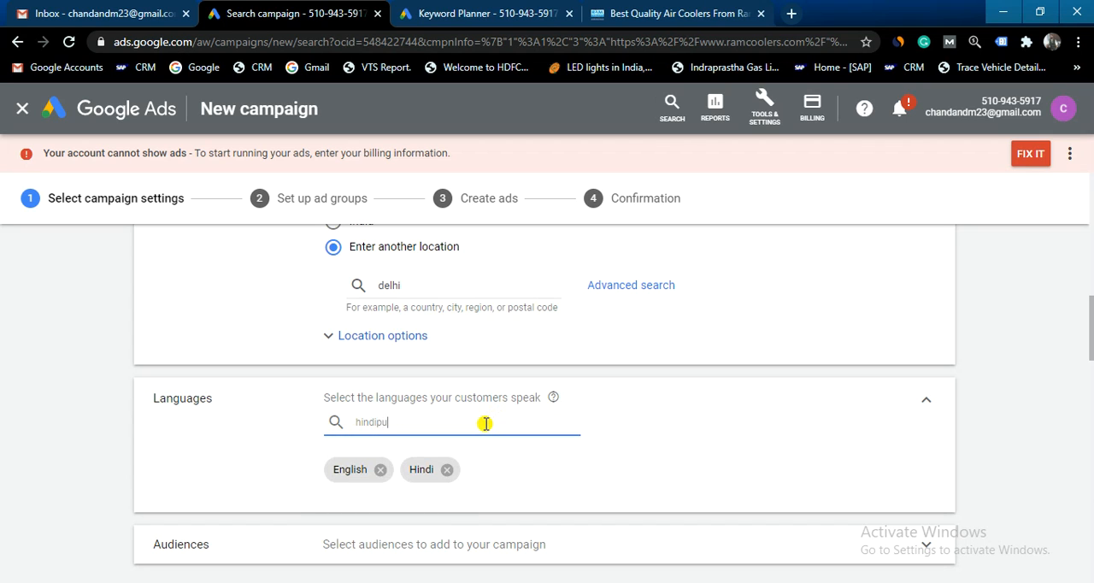
{"action": "type", "text": "njabi"}
{"action": "key", "text": "Left"}
{"action": "key", "text": "Left"}
{"action": "key", "text": "Left"}
{"action": "key", "text": "Left"}
{"action": "key", "text": "Left"}
{"action": "key", "text": "Left"}
{"action": "key", "text": "Left"}
{"action": "key", "text": "Left"}
{"action": "key", "text": "Left"}
{"action": "key", "text": "Left"}
{"action": "key", "text": "Left"}
{"action": "key", "text": "BackSpace"}
{"action": "key", "text": "Delete"}
{"action": "key", "text": "Delete"}
{"action": "key", "text": "Delete"}
{"action": "key", "text": "Delete"}
{"action": "key", "text": "Delete"}
{"action": "key", "text": "Delete"}
{"action": "key", "text": "Delete"}
{"action": "key", "text": "Delete"}
{"action": "key", "text": "Delete"}
{"action": "key", "text": "Delete"}
{"action": "key", "text": "Delete"}
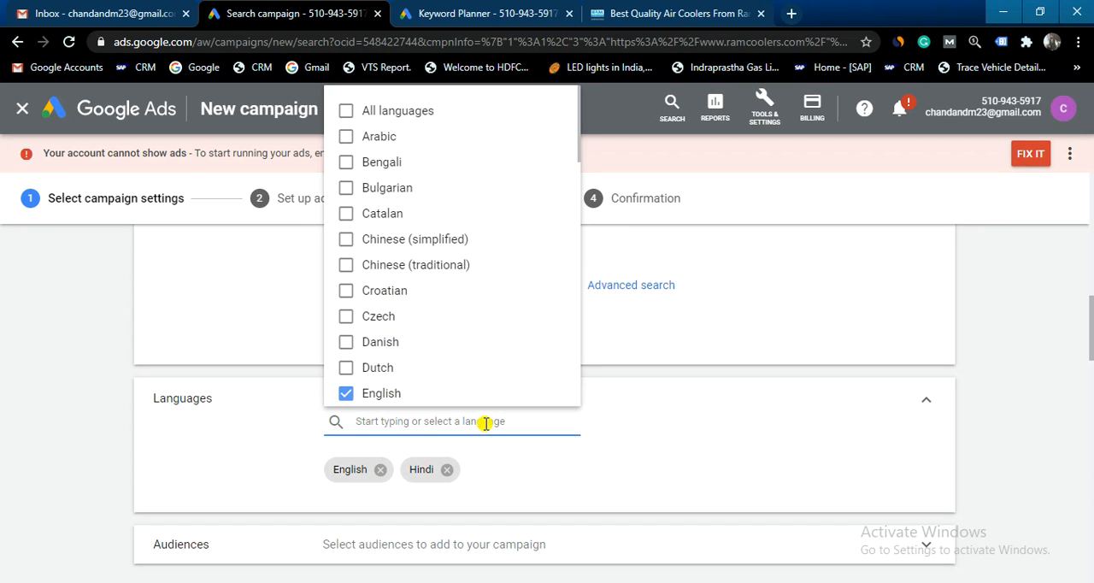
Step: Search the campaign languages for Punjabi and for languages starting with p
{"action": "type", "text": "punj"}
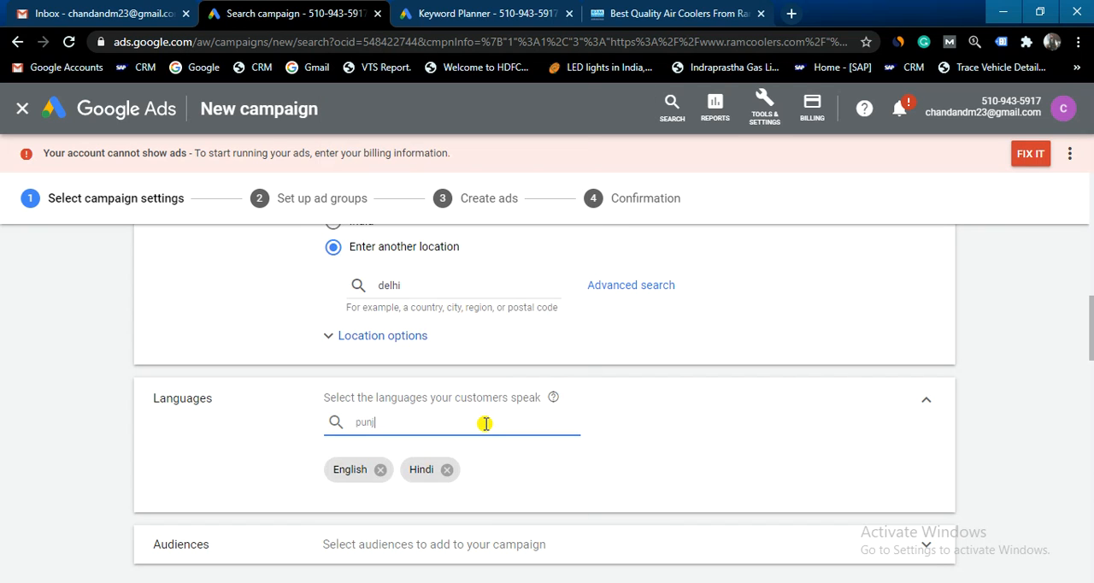
{"action": "type", "text": "abi"}
{"action": "key", "text": "BackSpace"}
{"action": "key", "text": "BackSpace"}
{"action": "key", "text": "BackSpace"}
{"action": "key", "text": "BackSpace"}
{"action": "key", "text": "BackSpace"}
{"action": "key", "text": "BackSpace"}
{"action": "key", "text": "BackSpace"}
{"action": "type", "text": "i"}
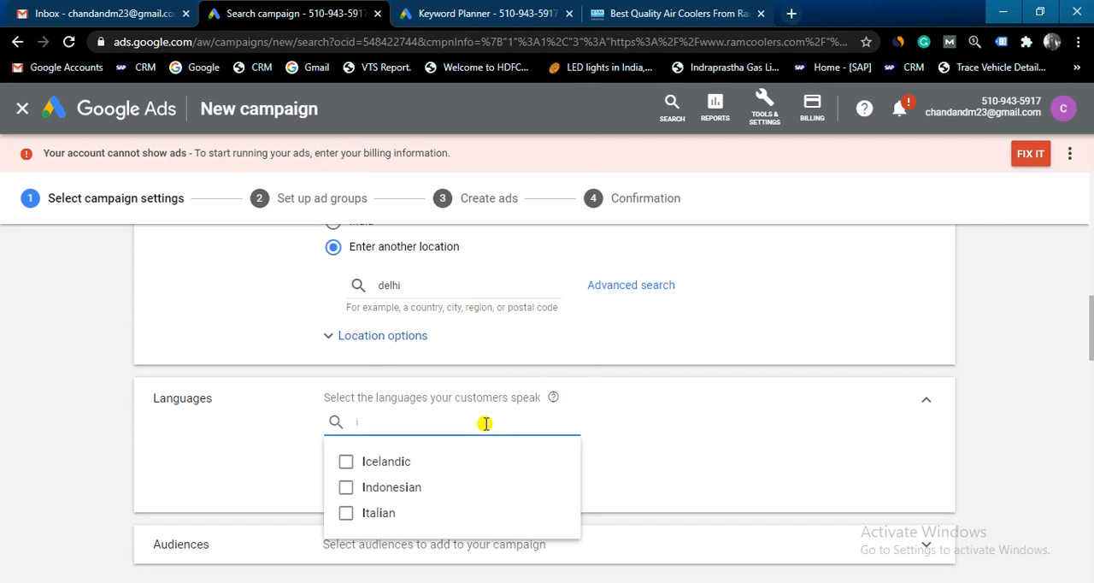
{"action": "key", "text": "BackSpace"}
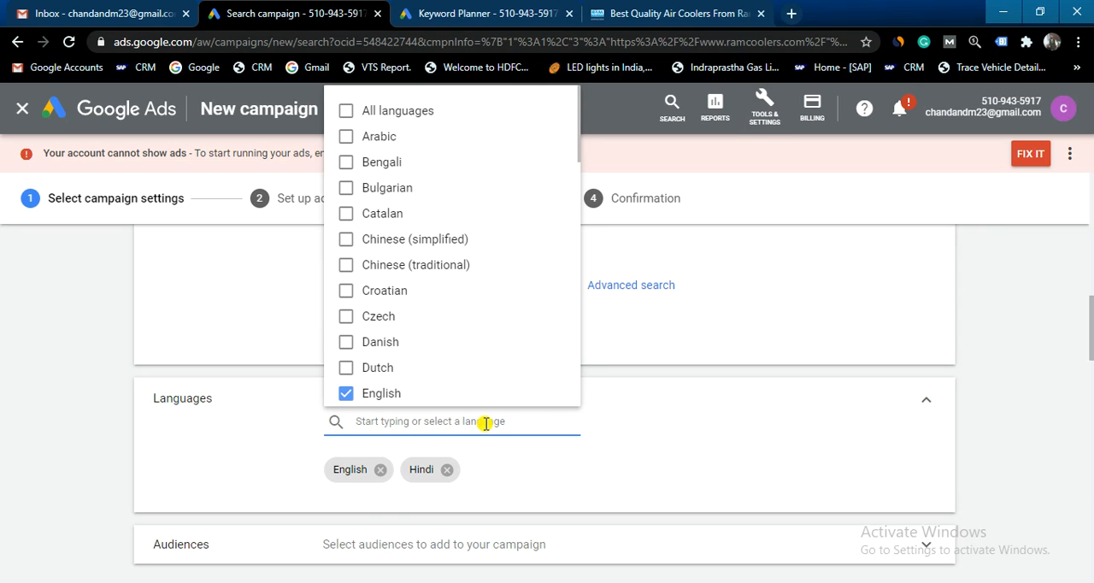
{"action": "type", "text": "p"}
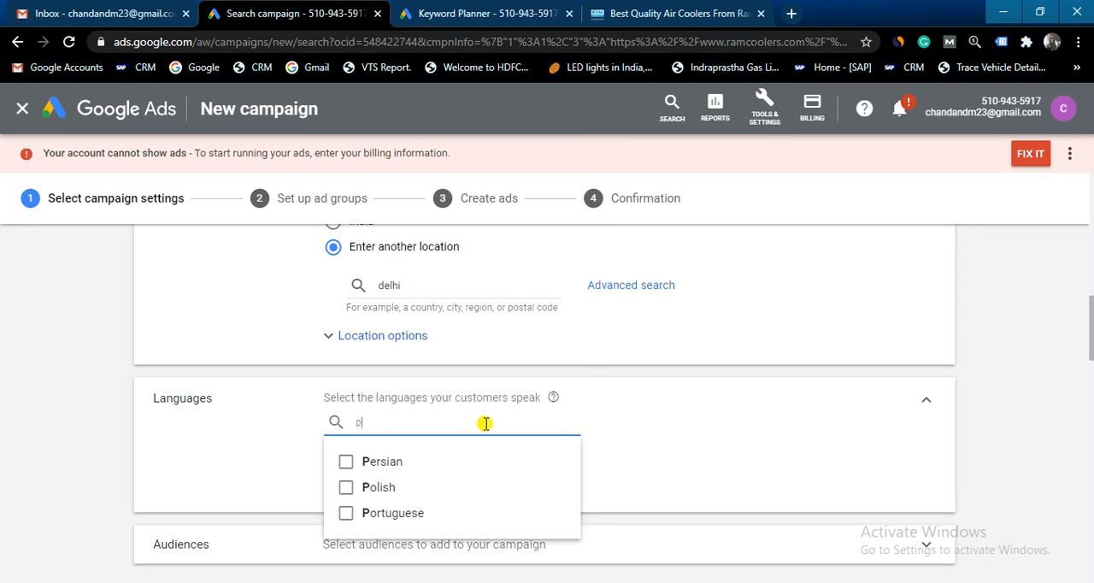
{"action": "type", "text": "u"}
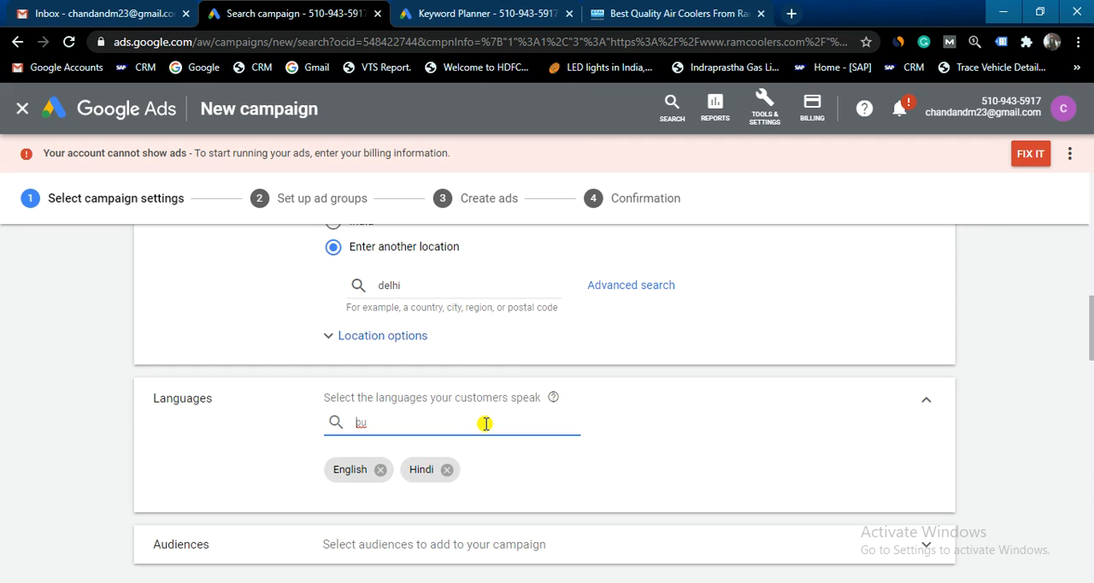
Step: Search the campaign languages for bhojpuri and clear the search text without adding a language
{"action": "key", "text": "BackSpace"}
{"action": "key", "text": "BackSpace"}
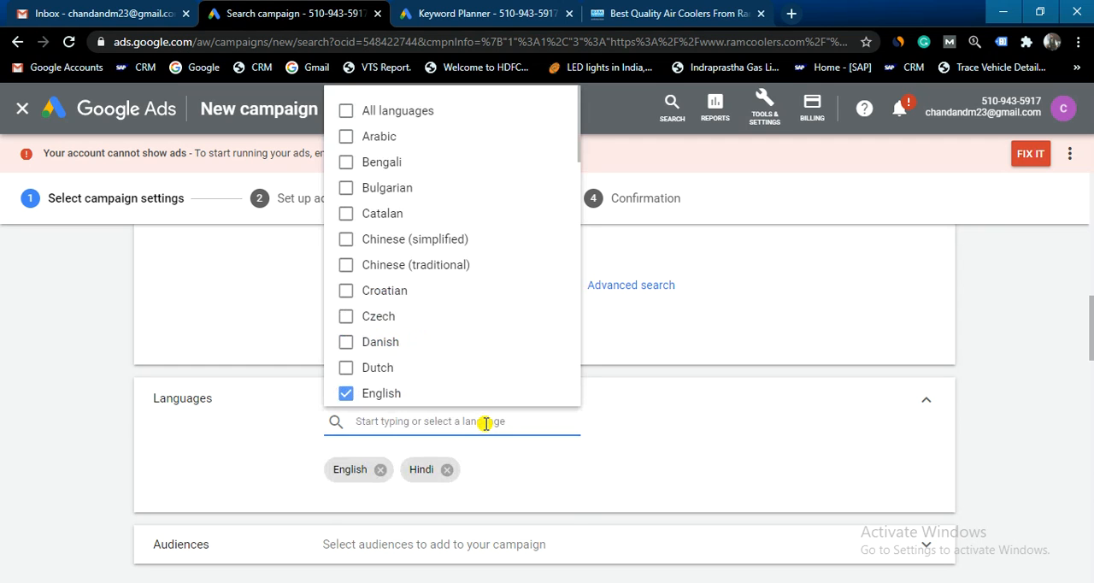
{"action": "type", "text": "bhojp"}
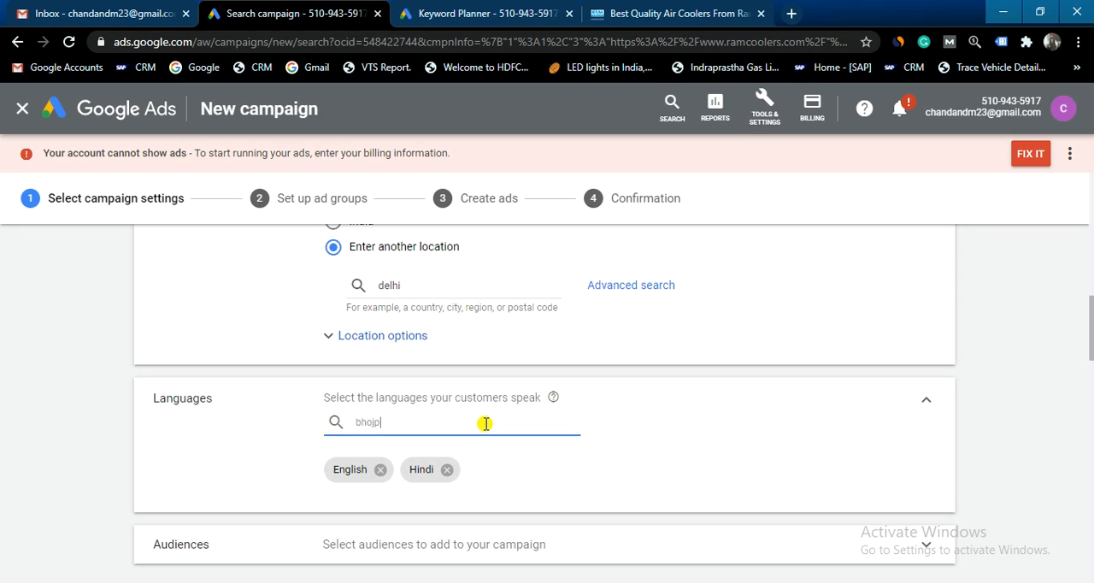
{"action": "type", "text": "uri"}
{"action": "key", "text": "Delete"}
{"action": "key", "text": "Delete"}
{"action": "key", "text": "Delete"}
{"action": "key", "text": "Delete"}
{"action": "key", "text": "Delete"}
{"action": "key", "text": "Delete"}
{"action": "key", "text": "Delete"}
{"action": "key", "text": "Delete"}
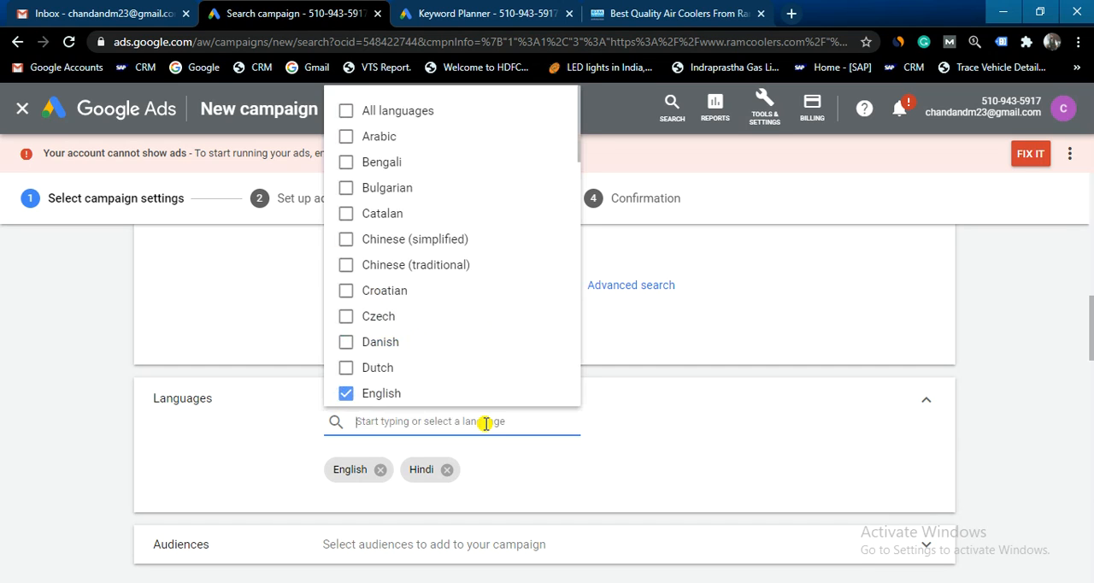
Step: Look through the full list of available campaign languages and close it without changing the selection
{"action": "scroll", "coordinate": [535, 271], "scroll_direction": "down", "scroll_amount": 5}
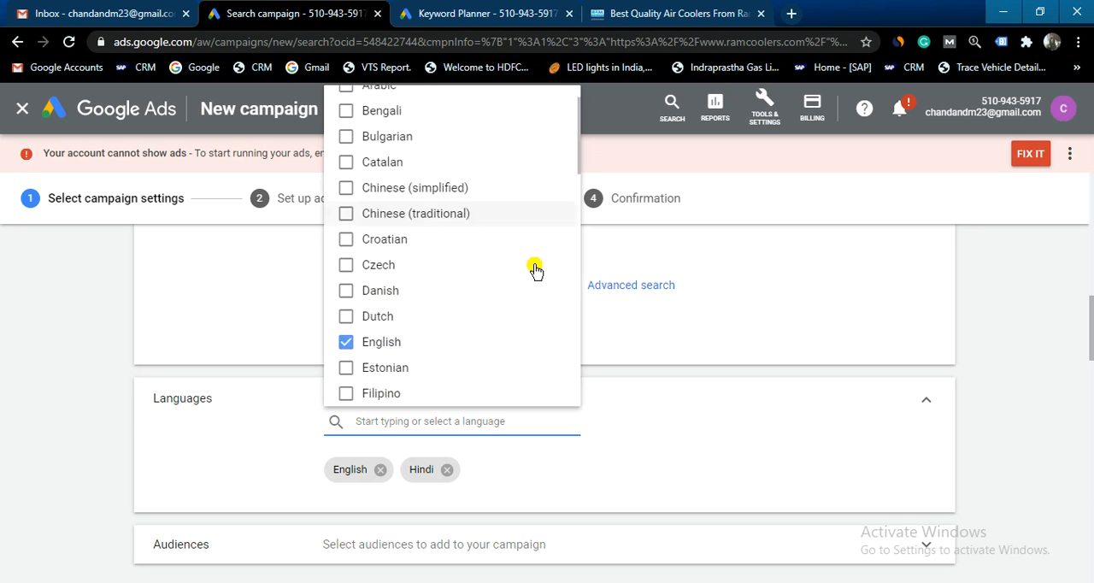
{"action": "scroll", "coordinate": [535, 271], "scroll_direction": "down", "scroll_amount": 6}
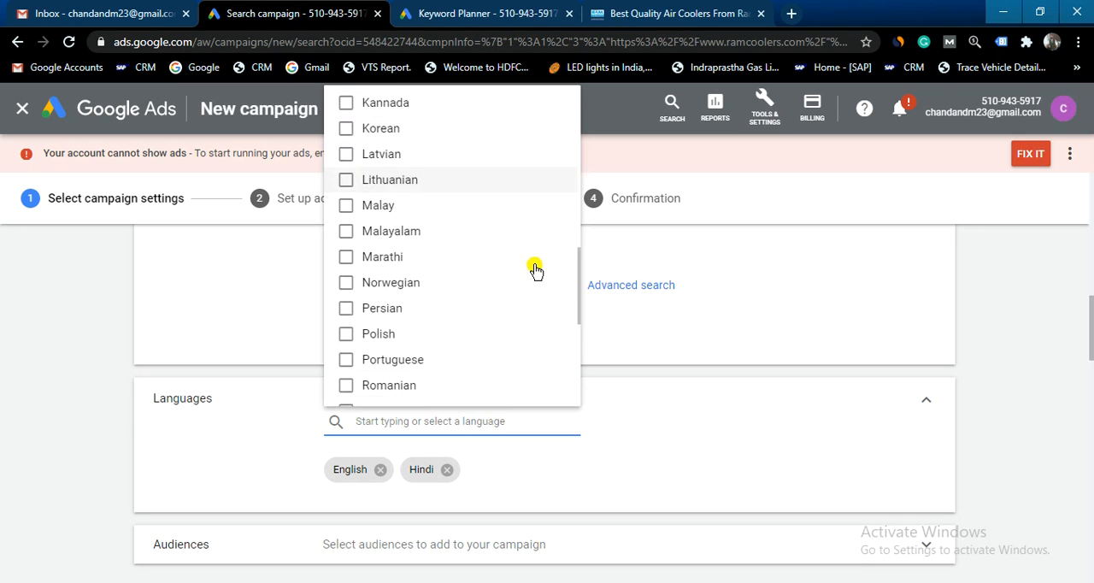
{"action": "scroll", "coordinate": [534, 271], "scroll_direction": "down", "scroll_amount": 1}
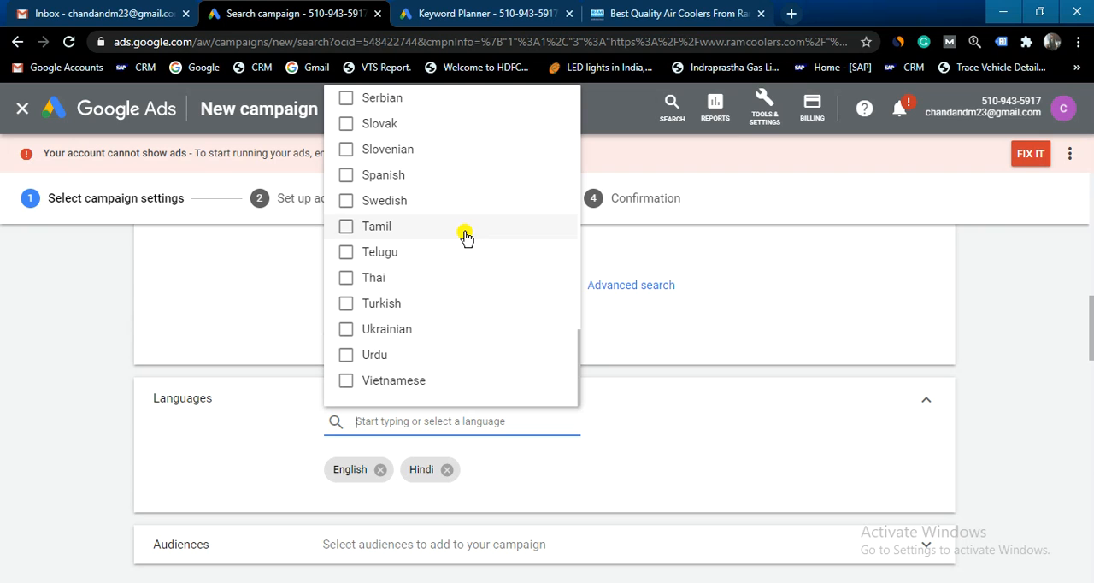
{"action": "scroll", "coordinate": [466, 237], "scroll_direction": "up", "scroll_amount": 3}
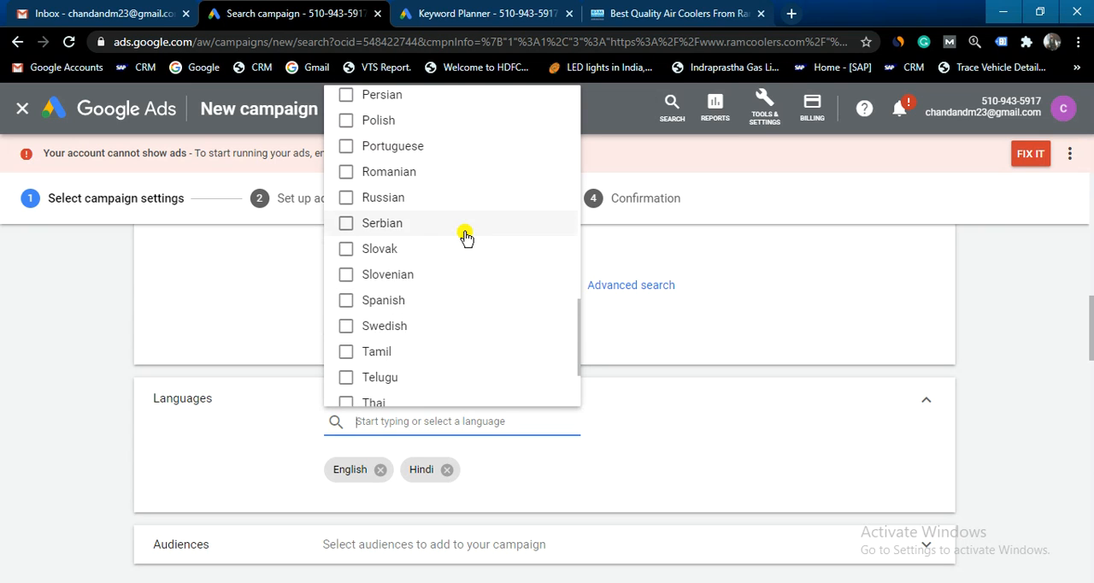
{"action": "scroll", "coordinate": [466, 236], "scroll_direction": "up", "scroll_amount": 3}
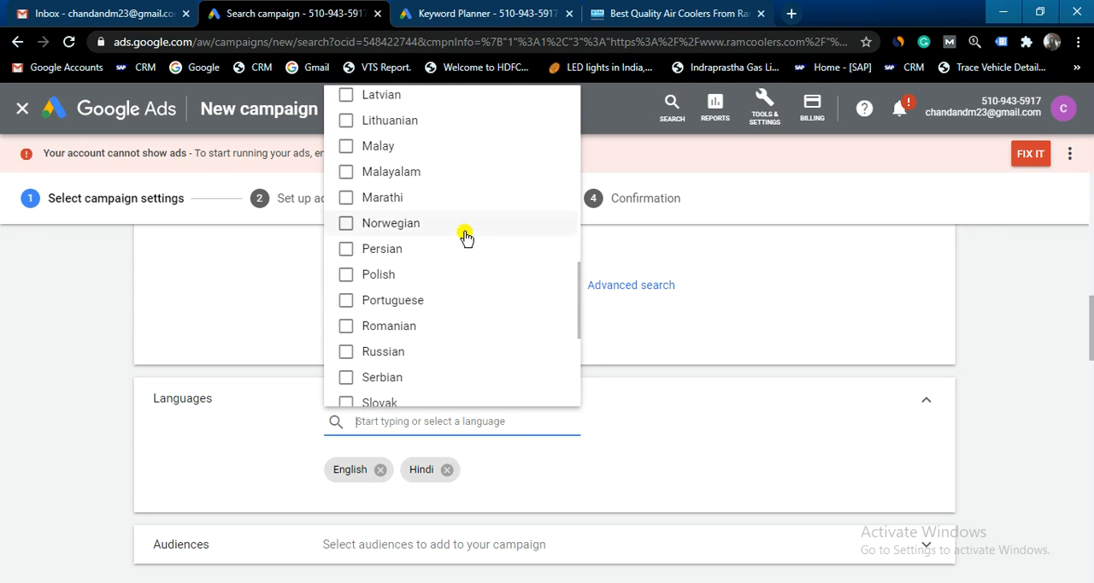
{"action": "scroll", "coordinate": [466, 237], "scroll_direction": "up", "scroll_amount": 3}
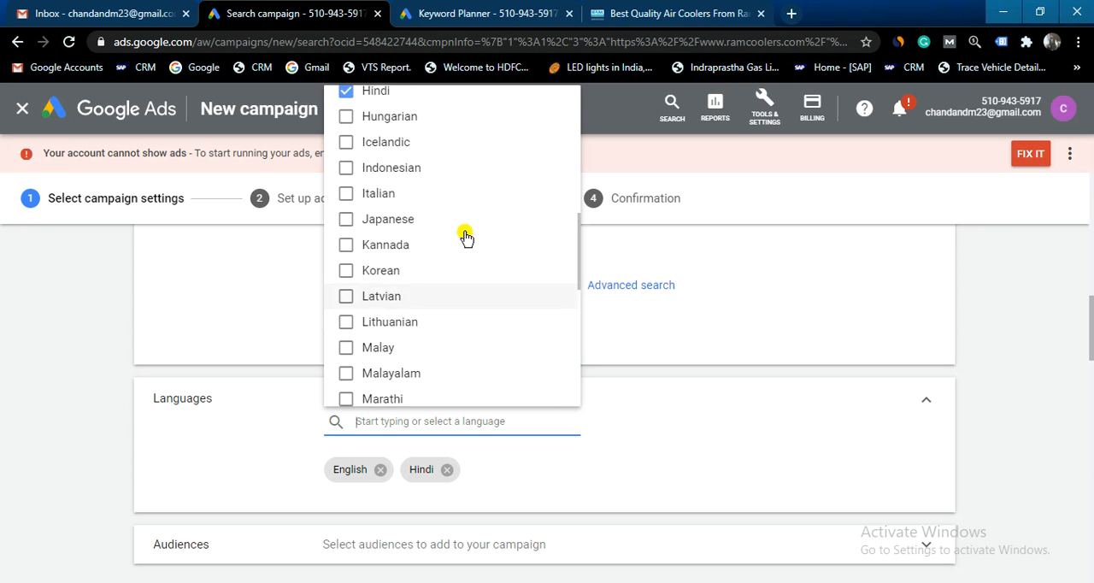
{"action": "scroll", "coordinate": [466, 236], "scroll_direction": "up", "scroll_amount": 3}
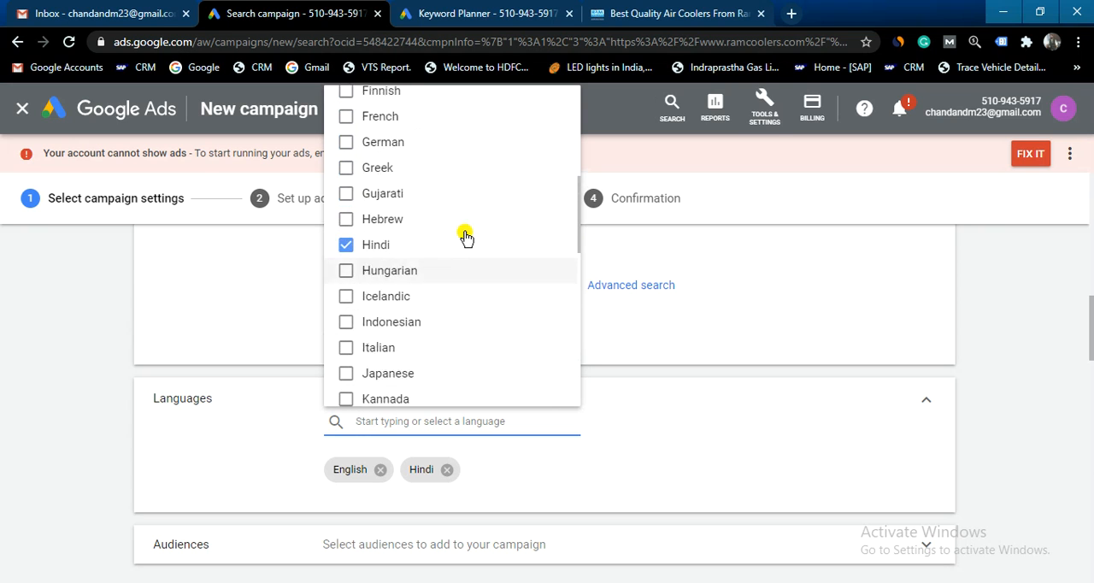
{"action": "scroll", "coordinate": [466, 237], "scroll_direction": "up", "scroll_amount": 1}
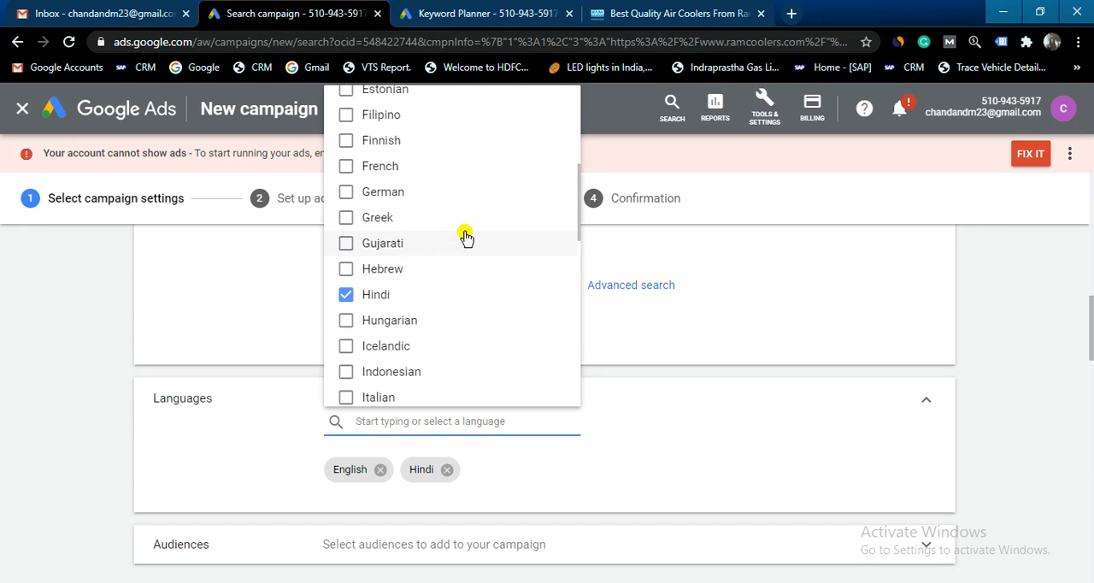
{"action": "scroll", "coordinate": [465, 237], "scroll_direction": "up", "scroll_amount": 3}
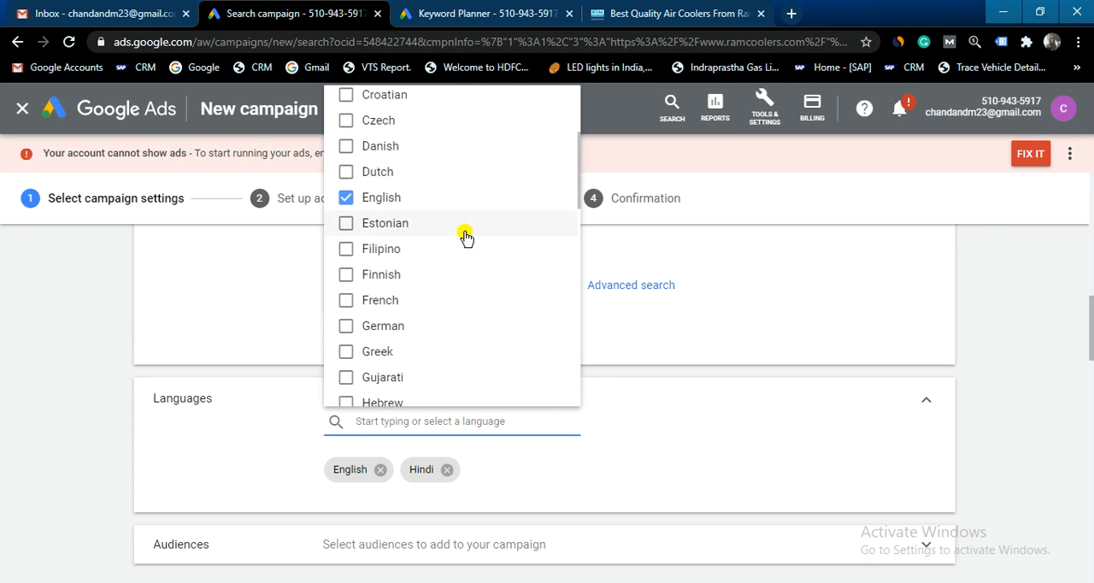
{"action": "scroll", "coordinate": [465, 237], "scroll_direction": "up", "scroll_amount": 4}
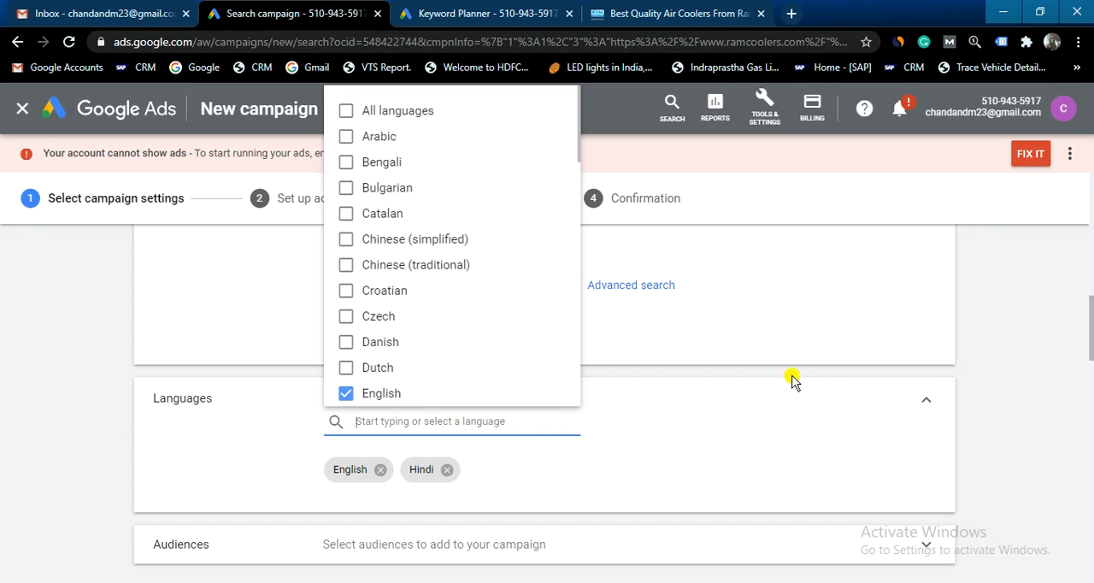
{"action": "left_click", "coordinate": [889, 380]}
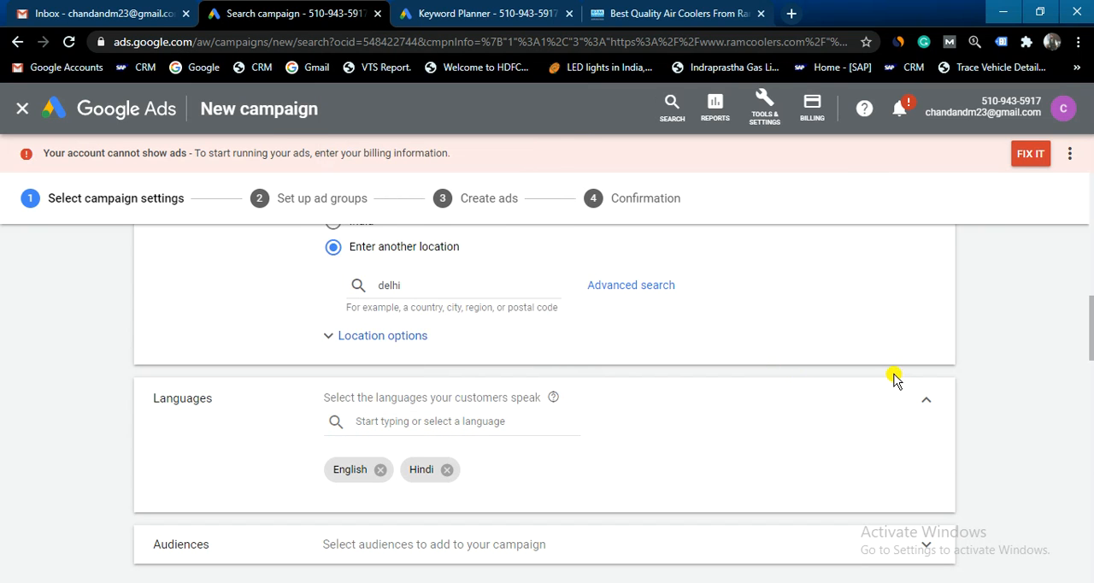
{"action": "scroll", "coordinate": [740, 399], "scroll_direction": "down", "scroll_amount": 2}
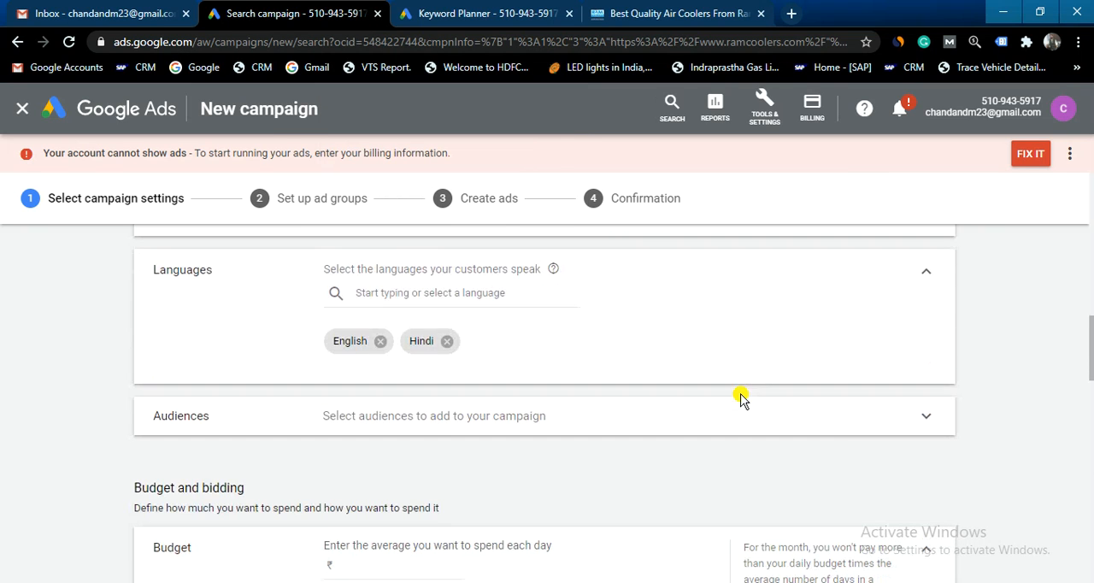
{"action": "left_click", "coordinate": [844, 430]}
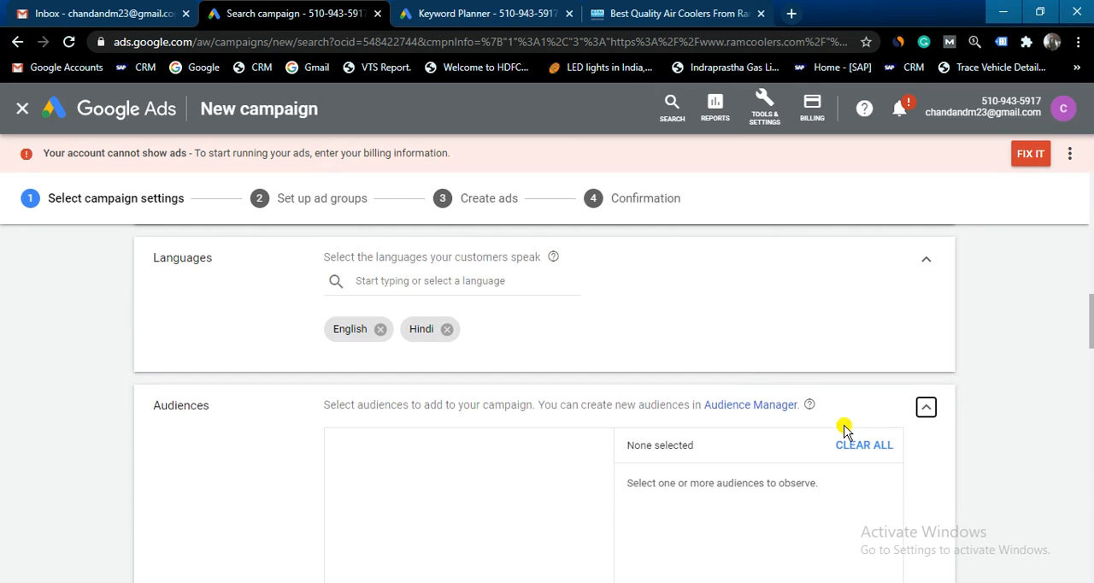
{"action": "scroll", "coordinate": [845, 430], "scroll_direction": "down", "scroll_amount": 4}
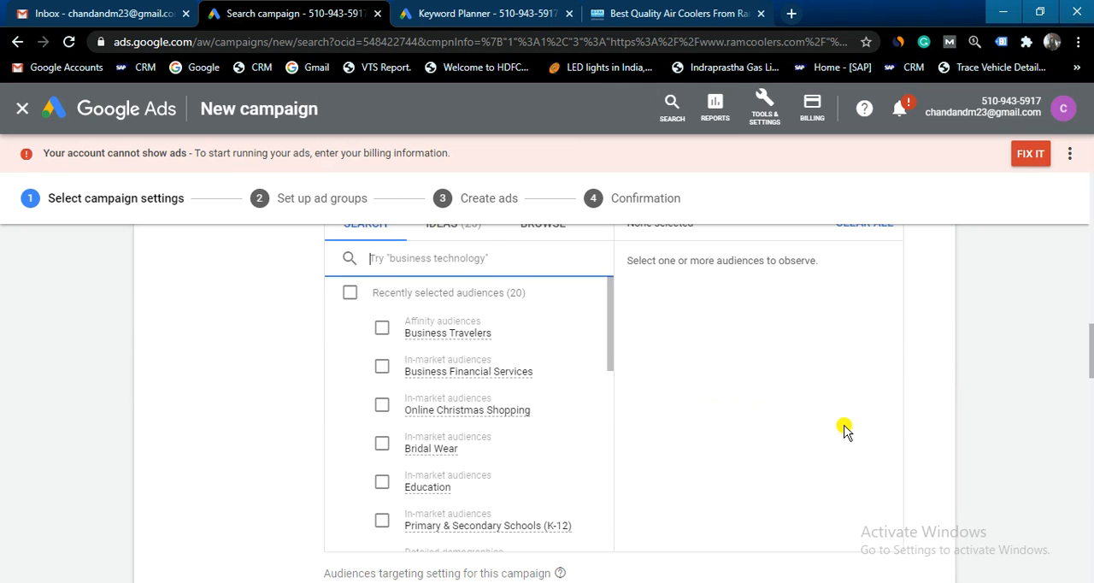
{"action": "scroll", "coordinate": [844, 430], "scroll_direction": "up", "scroll_amount": 1}
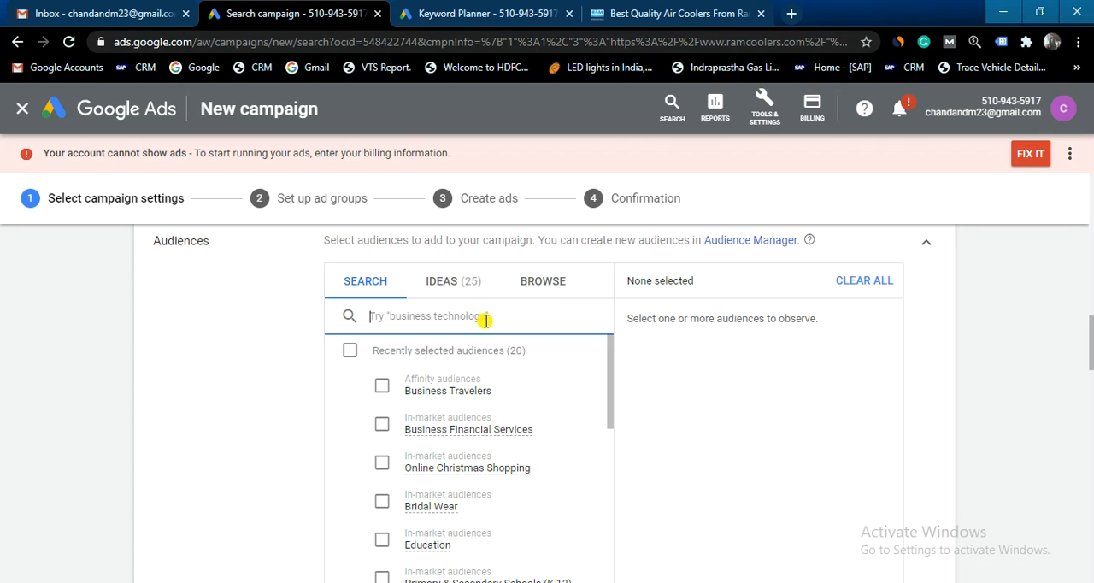
{"action": "type", "text": "https://www.ramcoolers.com/"}
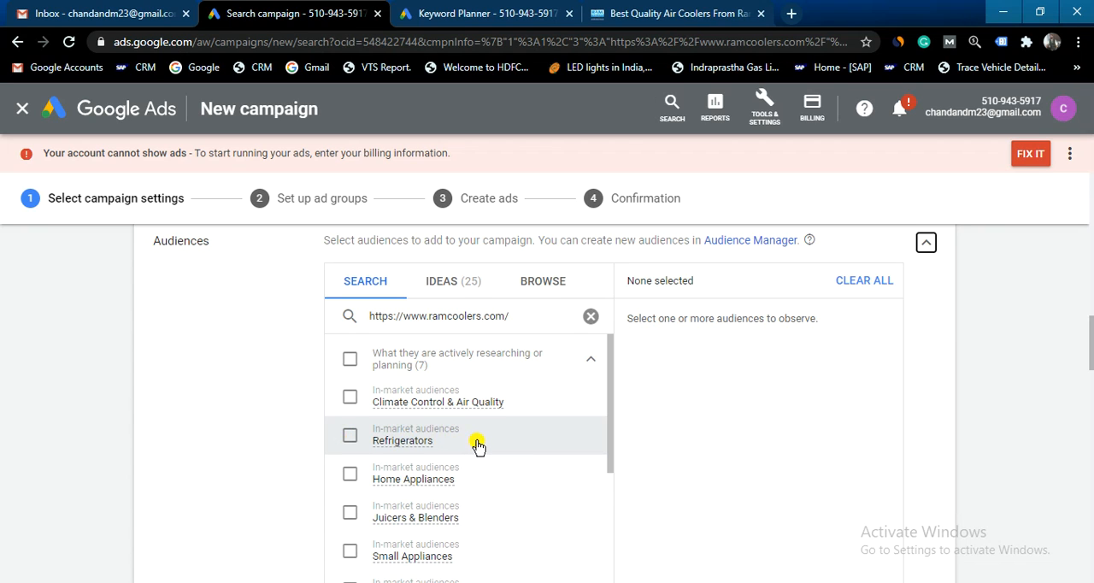
Step: Add the in-market audiences Climate Control & Air Quality and Refrigerators to the campaign
{"action": "scroll", "coordinate": [478, 445], "scroll_direction": "down", "scroll_amount": 1}
{"action": "scroll", "coordinate": [478, 445], "scroll_direction": "down", "scroll_amount": 1}
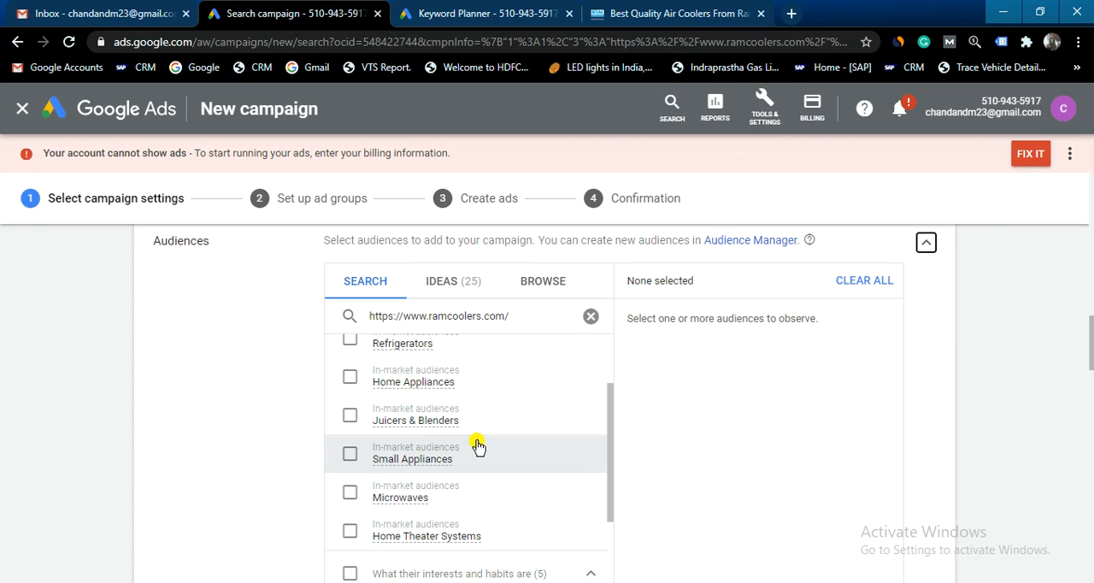
{"action": "scroll", "coordinate": [478, 446], "scroll_direction": "up", "scroll_amount": 2}
{"action": "scroll", "coordinate": [478, 443], "scroll_direction": "up", "scroll_amount": 1}
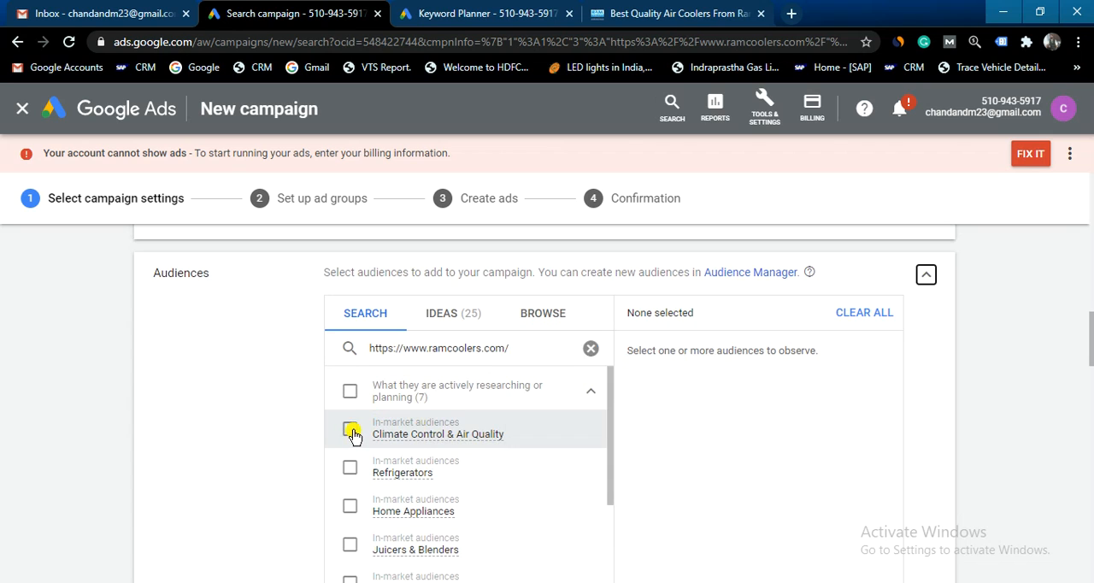
{"action": "left_click", "coordinate": [352, 432]}
{"action": "left_click", "coordinate": [351, 473]}
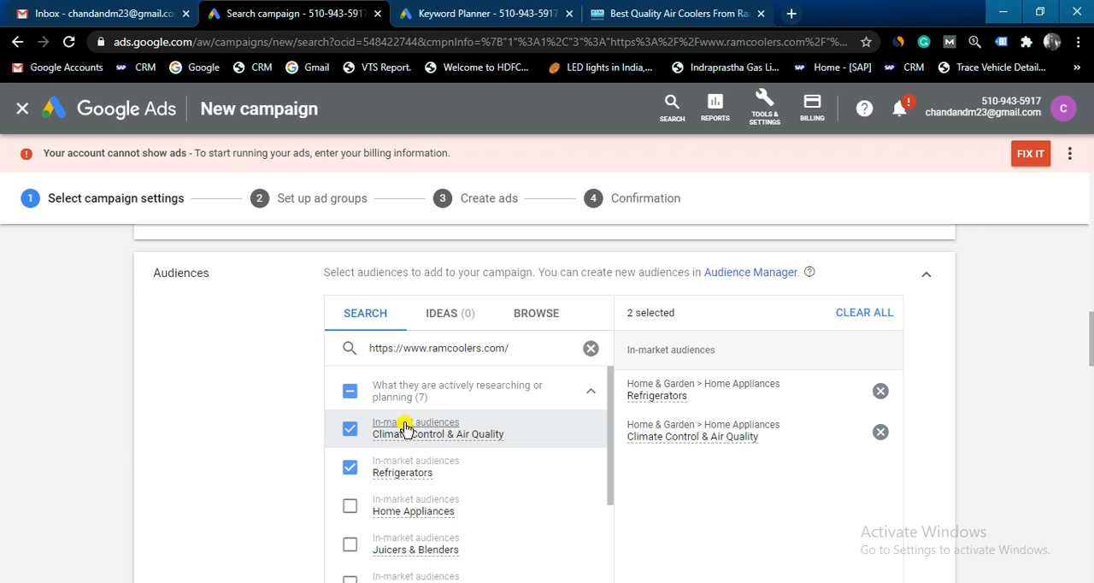
Step: Examine the remaining audience matches, the audiences based on interaction with the business, and the suggested audience ideas
{"action": "scroll", "coordinate": [407, 425], "scroll_direction": "down", "scroll_amount": 2}
{"action": "scroll", "coordinate": [405, 428], "scroll_direction": "down", "scroll_amount": 2}
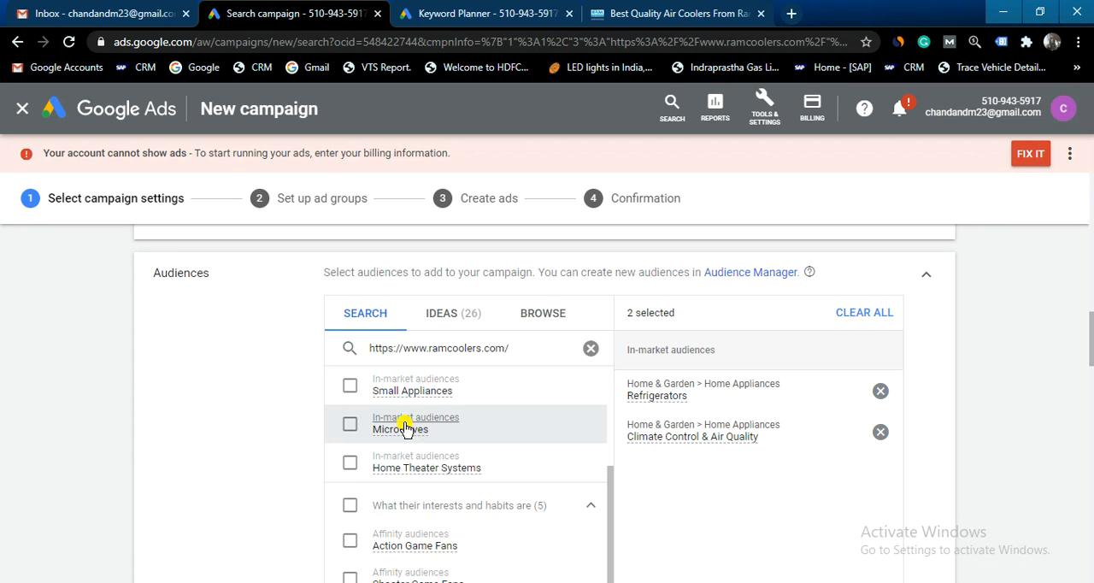
{"action": "left_click", "coordinate": [543, 309]}
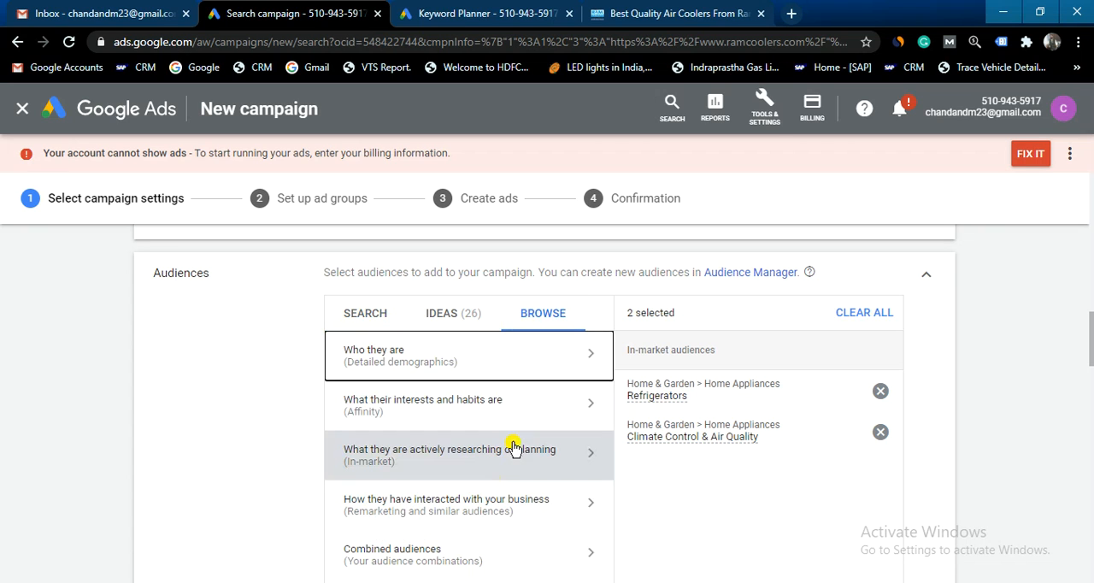
{"action": "scroll", "coordinate": [534, 463], "scroll_direction": "down", "scroll_amount": 1}
{"action": "left_click", "coordinate": [585, 435]}
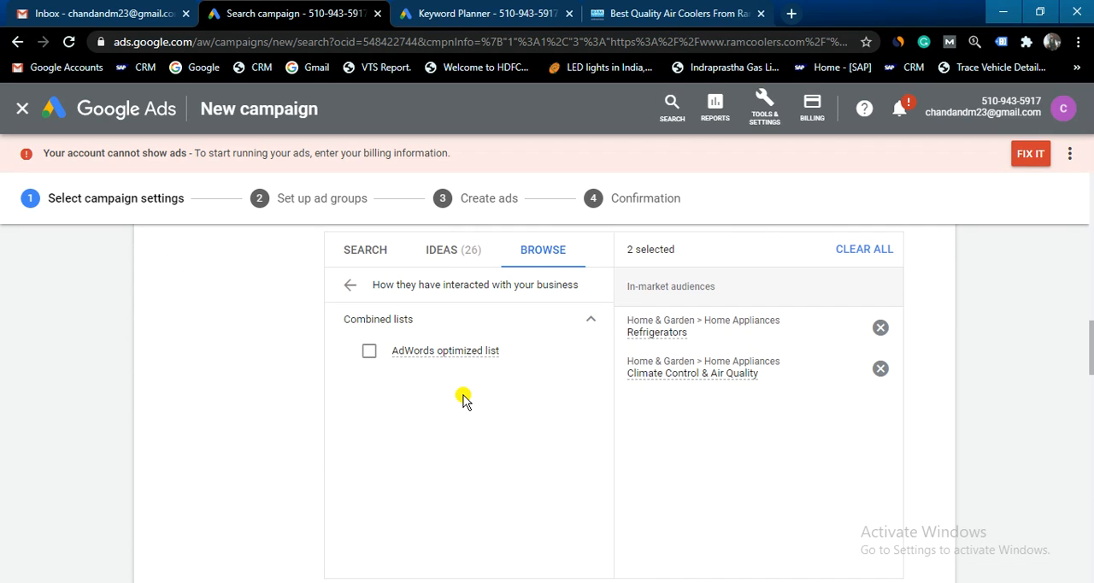
{"action": "left_click", "coordinate": [581, 325]}
{"action": "left_click", "coordinate": [582, 325]}
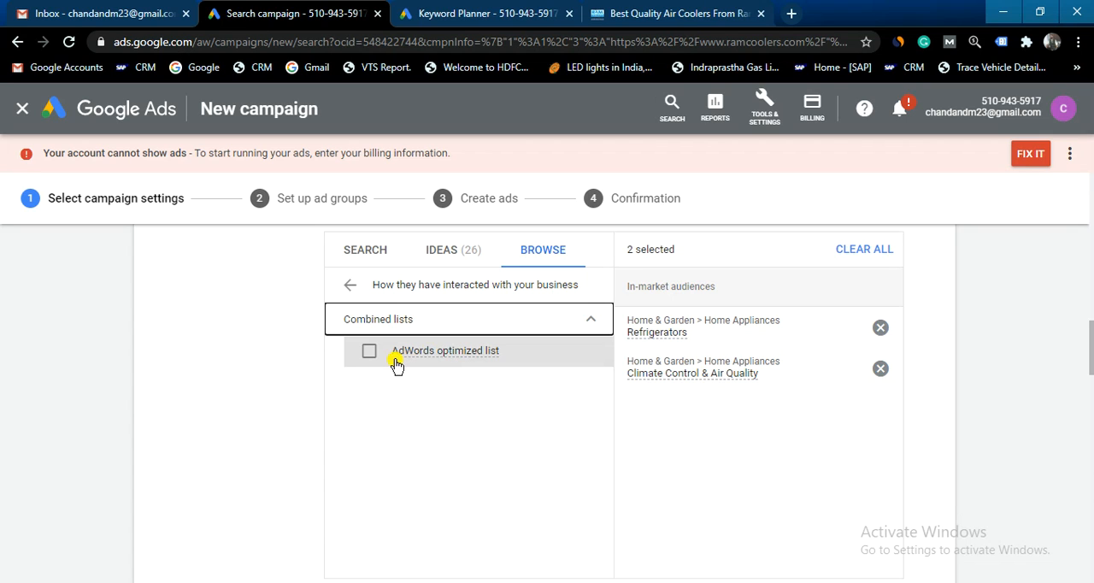
{"action": "left_click", "coordinate": [459, 251]}
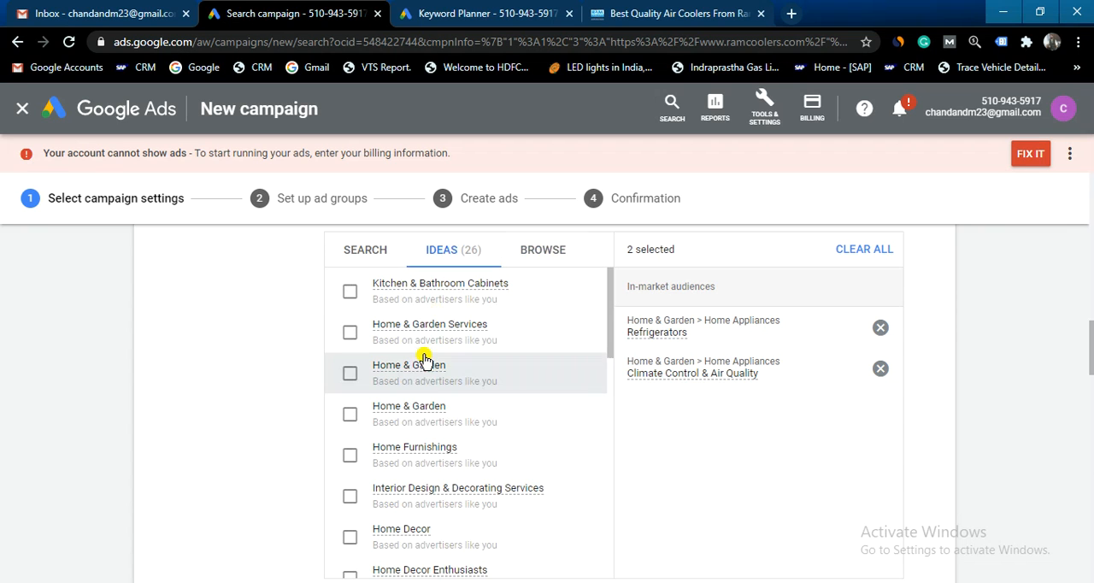
{"action": "scroll", "coordinate": [367, 327], "scroll_direction": "up", "scroll_amount": 5}
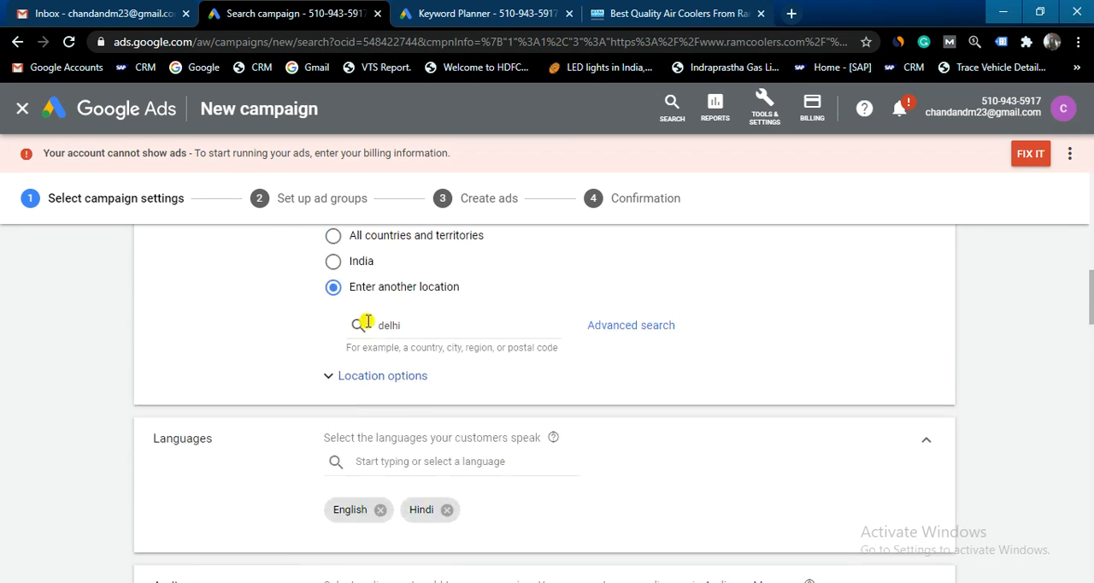
{"action": "scroll", "coordinate": [368, 326], "scroll_direction": "down", "scroll_amount": 1}
{"action": "scroll", "coordinate": [367, 326], "scroll_direction": "down", "scroll_amount": 3}
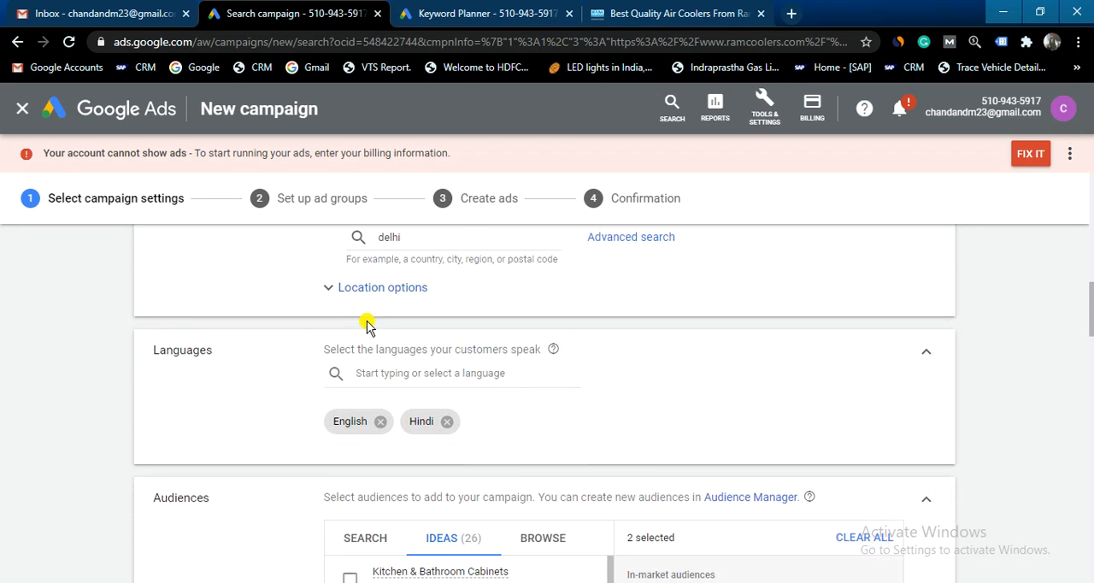
{"action": "scroll", "coordinate": [366, 321], "scroll_direction": "down", "scroll_amount": 1}
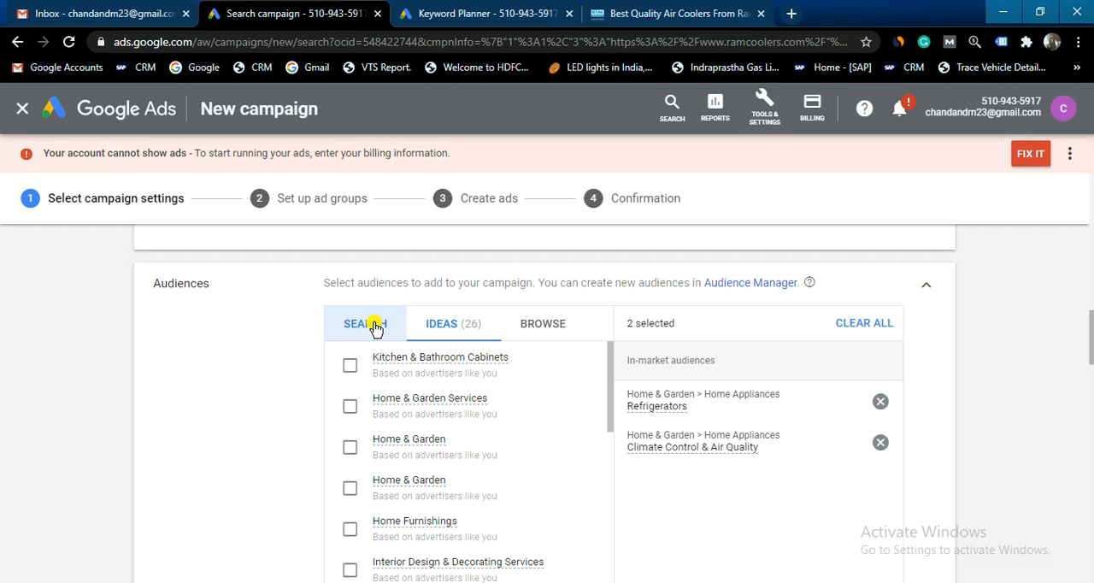
Step: Return to the website-based audience search and add the in-market audience Juicers & Blenders
{"action": "left_click", "coordinate": [374, 325]}
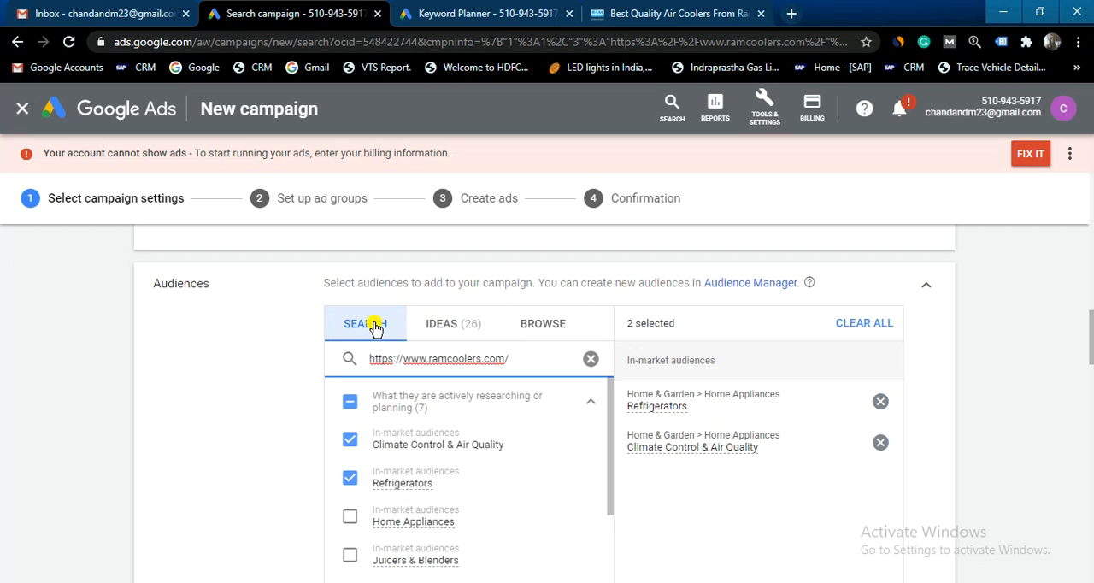
{"action": "scroll", "coordinate": [375, 325], "scroll_direction": "down", "scroll_amount": 1}
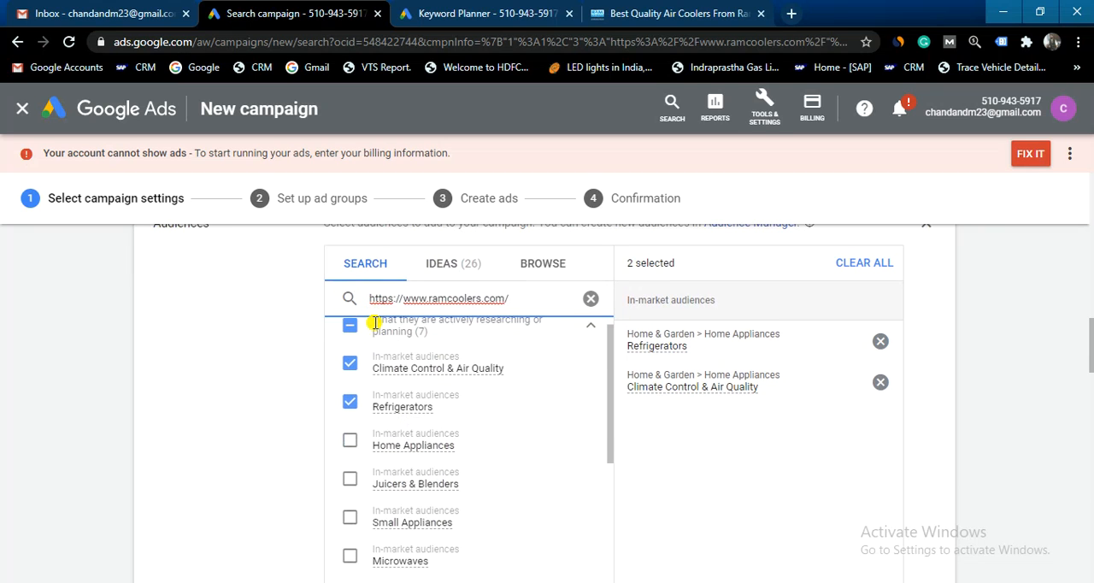
{"action": "scroll", "coordinate": [375, 326], "scroll_direction": "down", "scroll_amount": 1}
{"action": "mouse_move", "coordinate": [376, 329]}
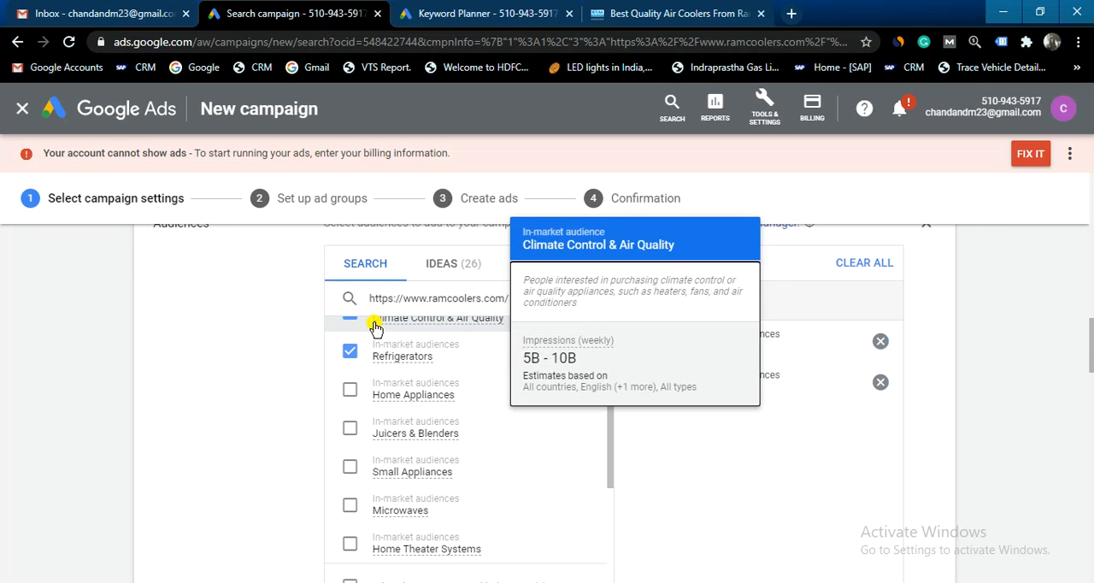
{"action": "left_click", "coordinate": [349, 439]}
{"action": "scroll", "coordinate": [349, 439], "scroll_direction": "down", "scroll_amount": 5}
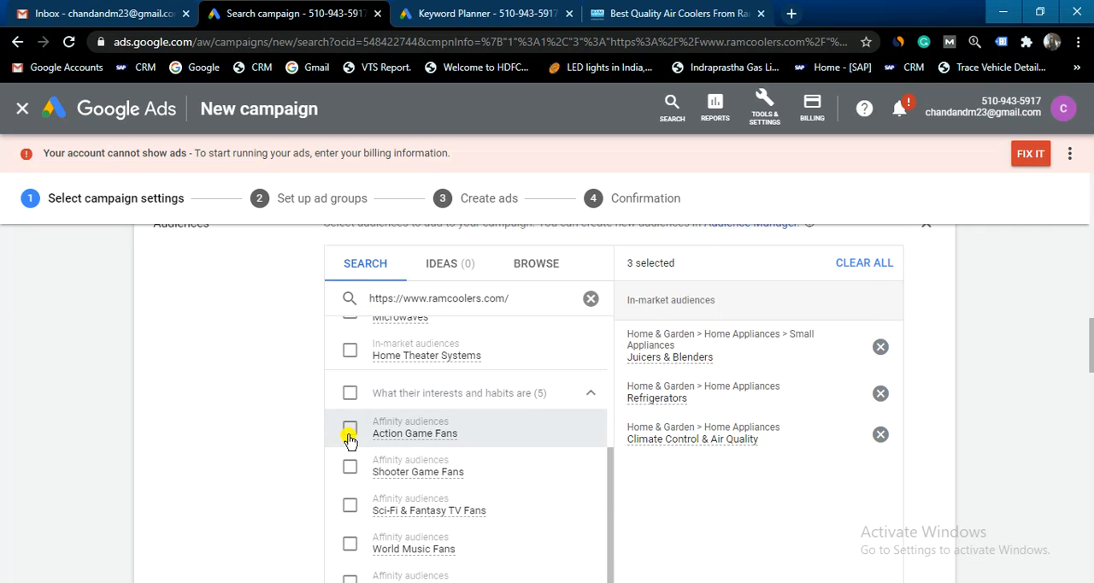
Step: Look over the remaining audience matches, then set the campaign's average daily budget to ₹1200
{"action": "scroll", "coordinate": [349, 439], "scroll_direction": "down", "scroll_amount": 2}
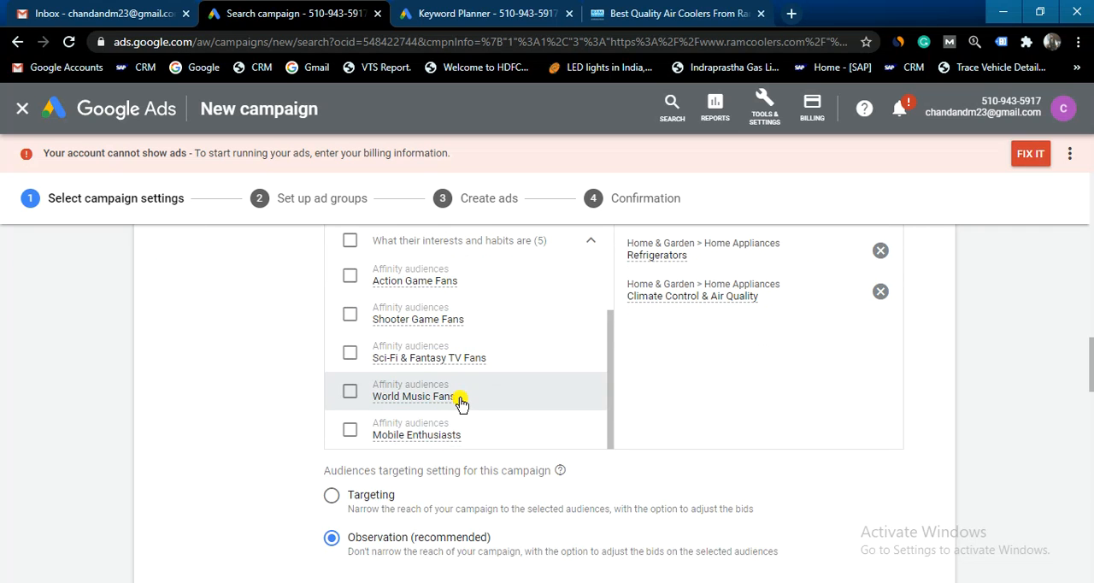
{"action": "scroll", "coordinate": [456, 402], "scroll_direction": "up", "scroll_amount": 5}
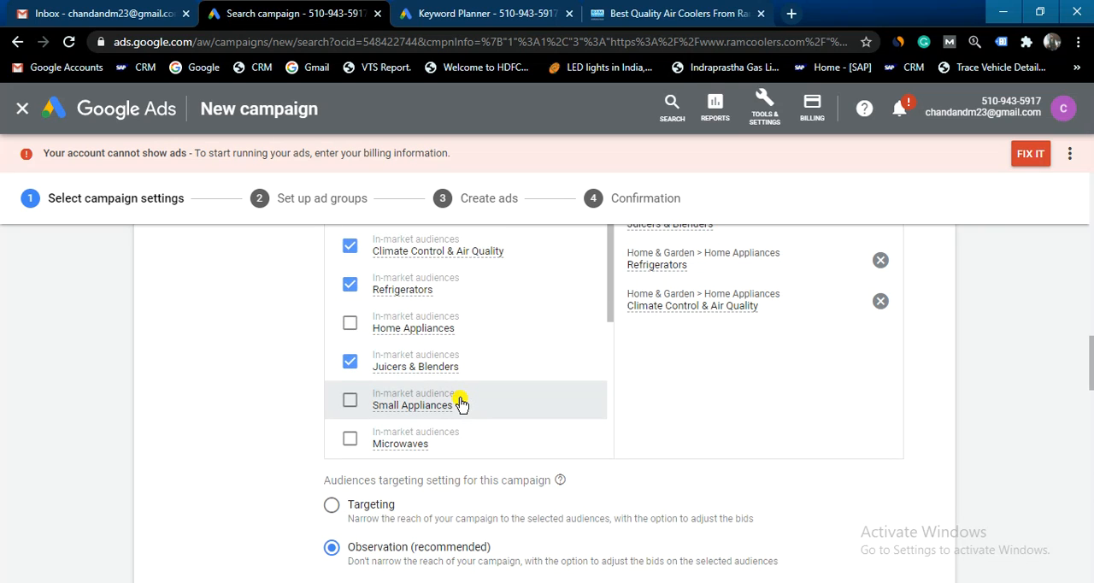
{"action": "scroll", "coordinate": [459, 403], "scroll_direction": "down", "scroll_amount": 1}
{"action": "scroll", "coordinate": [460, 403], "scroll_direction": "up", "scroll_amount": 3}
{"action": "scroll", "coordinate": [460, 403], "scroll_direction": "down", "scroll_amount": 2}
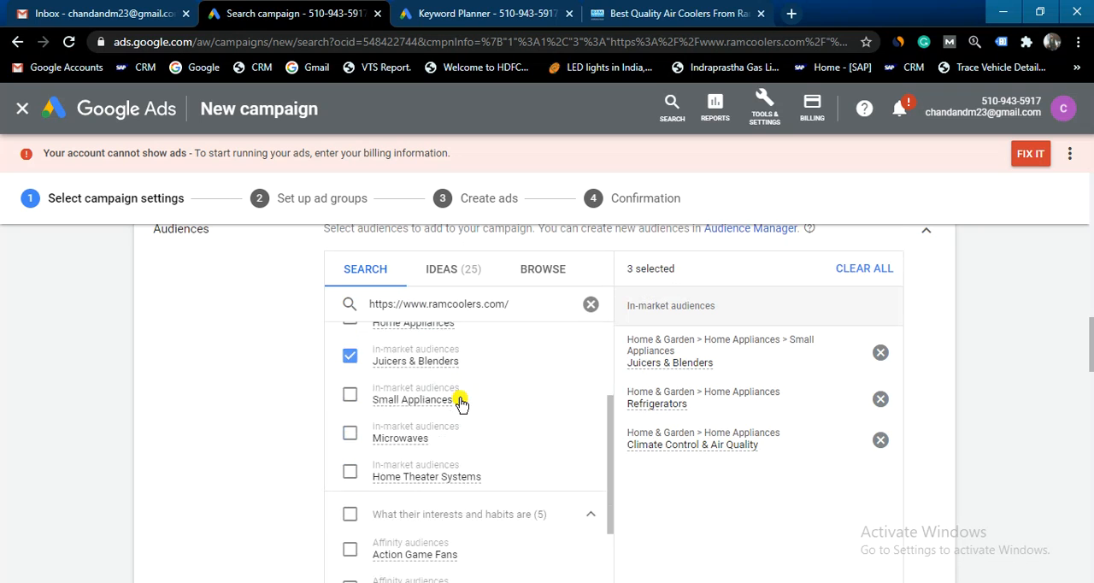
{"action": "scroll", "coordinate": [459, 404], "scroll_direction": "down", "scroll_amount": 5}
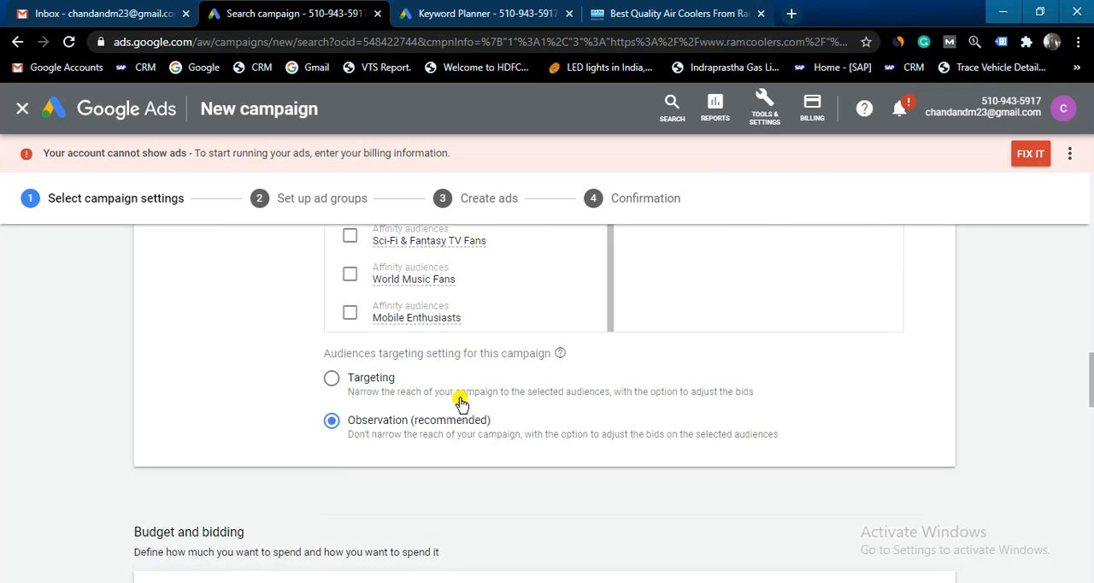
{"action": "scroll", "coordinate": [460, 401], "scroll_direction": "down", "scroll_amount": 3}
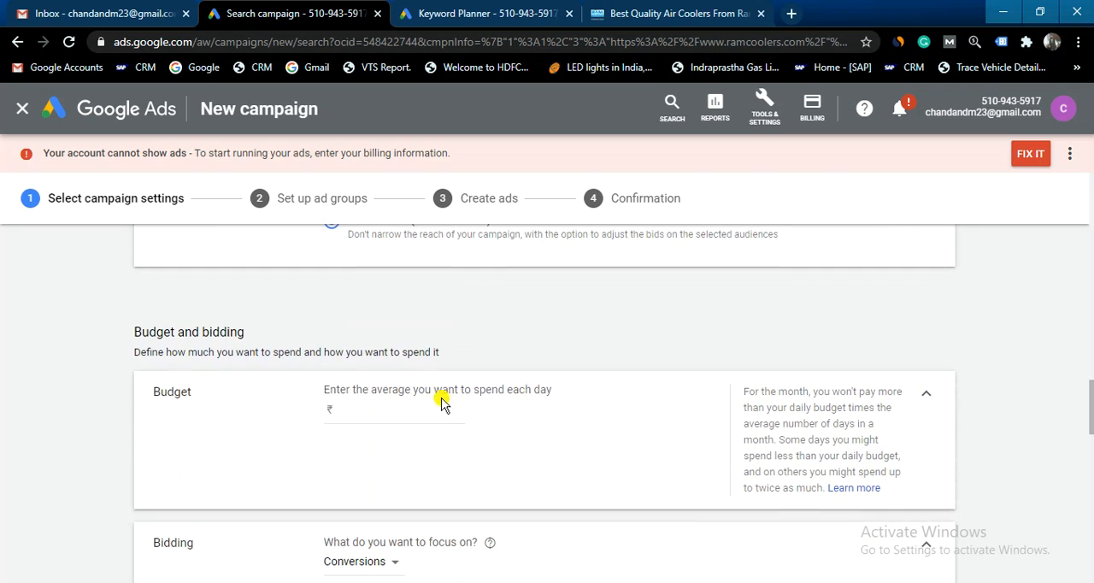
{"action": "left_click", "coordinate": [422, 413]}
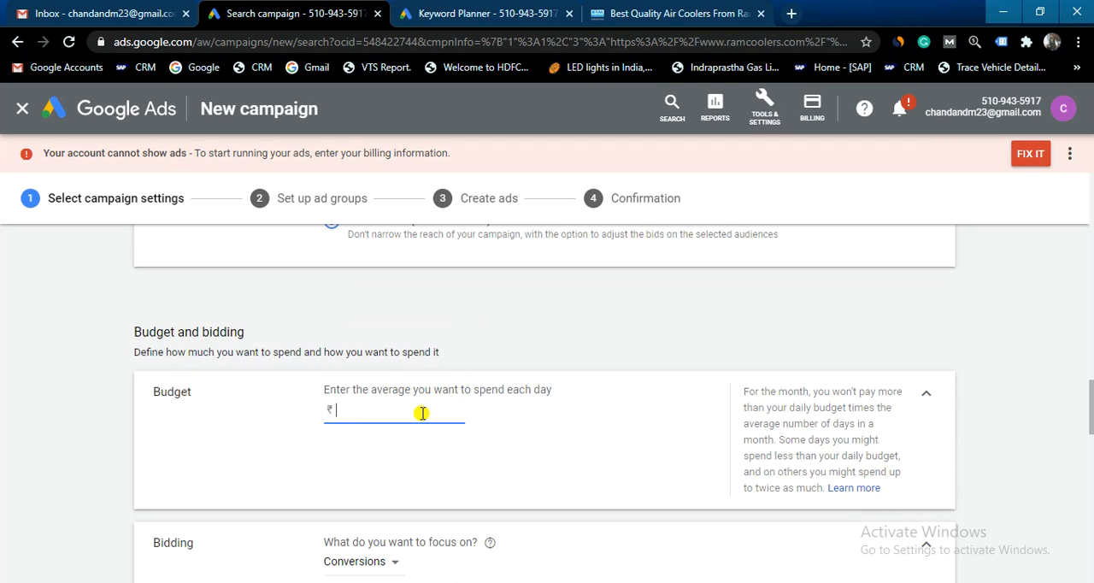
{"action": "type", "text": "1200"}
Step: Set the campaign's bidding focus to Clicks
{"action": "scroll", "coordinate": [446, 385], "scroll_direction": "down", "scroll_amount": 1}
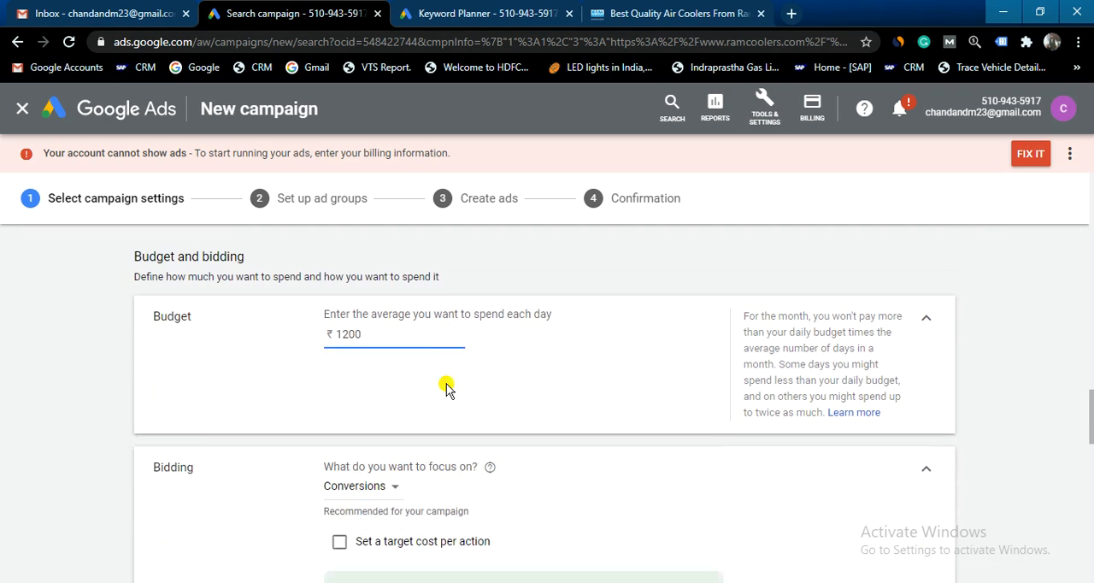
{"action": "scroll", "coordinate": [446, 385], "scroll_direction": "down", "scroll_amount": 1}
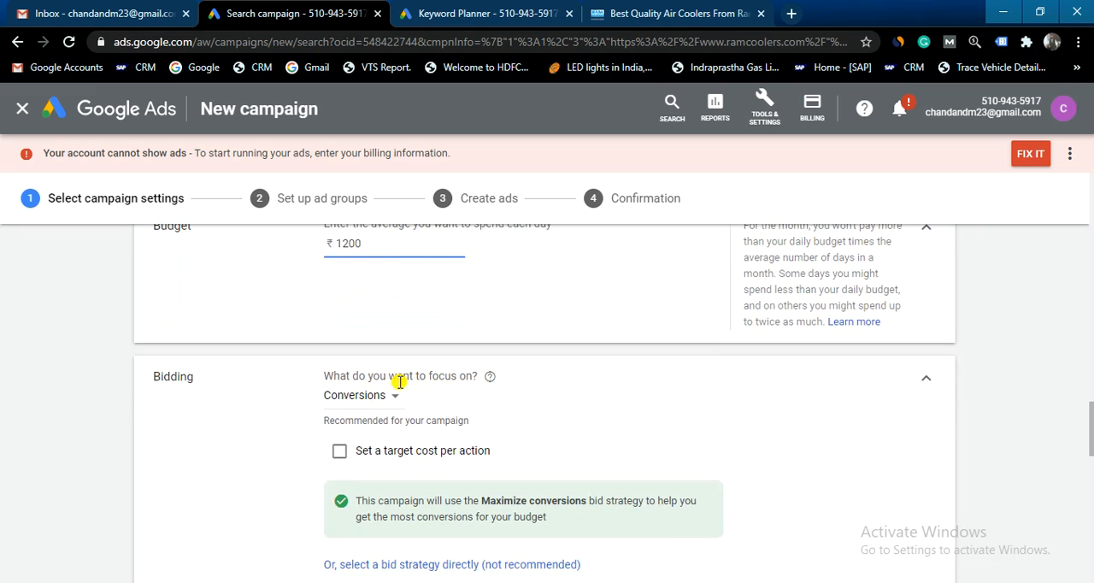
{"action": "left_click", "coordinate": [392, 400]}
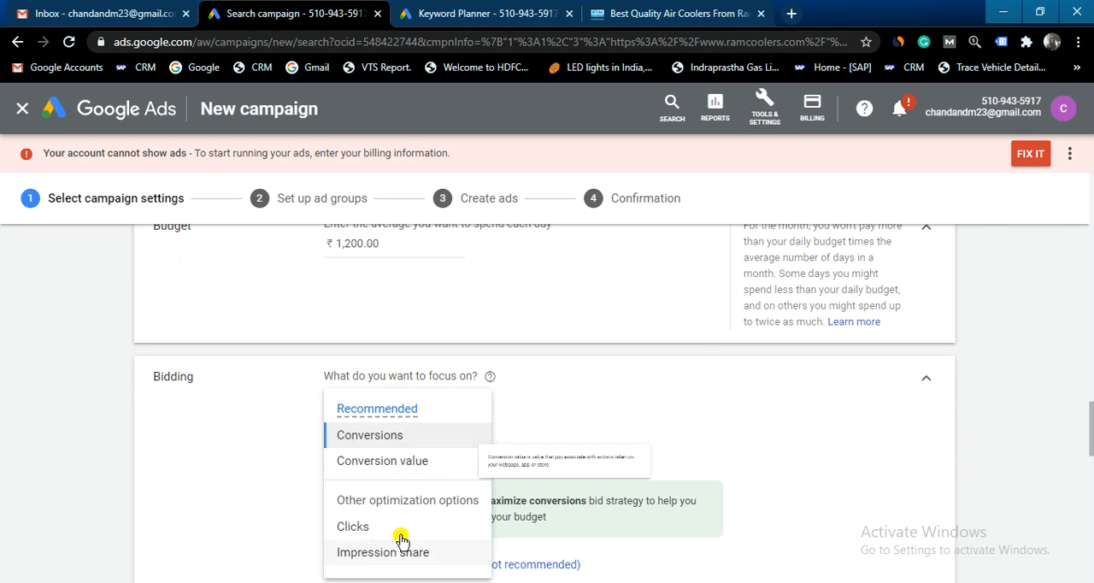
{"action": "mouse_move", "coordinate": [433, 565]}
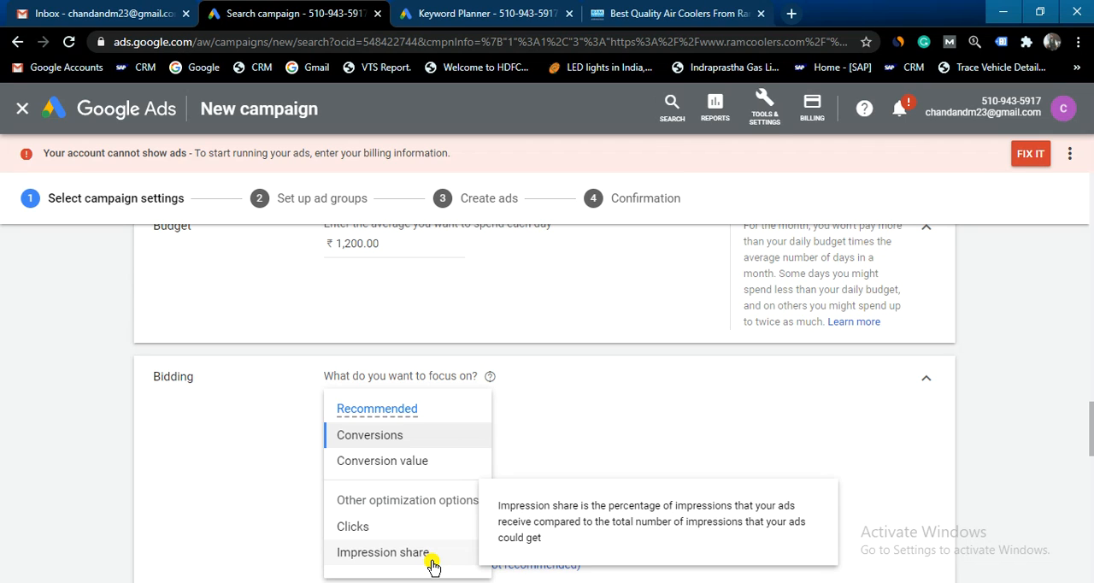
{"action": "left_click", "coordinate": [381, 525]}
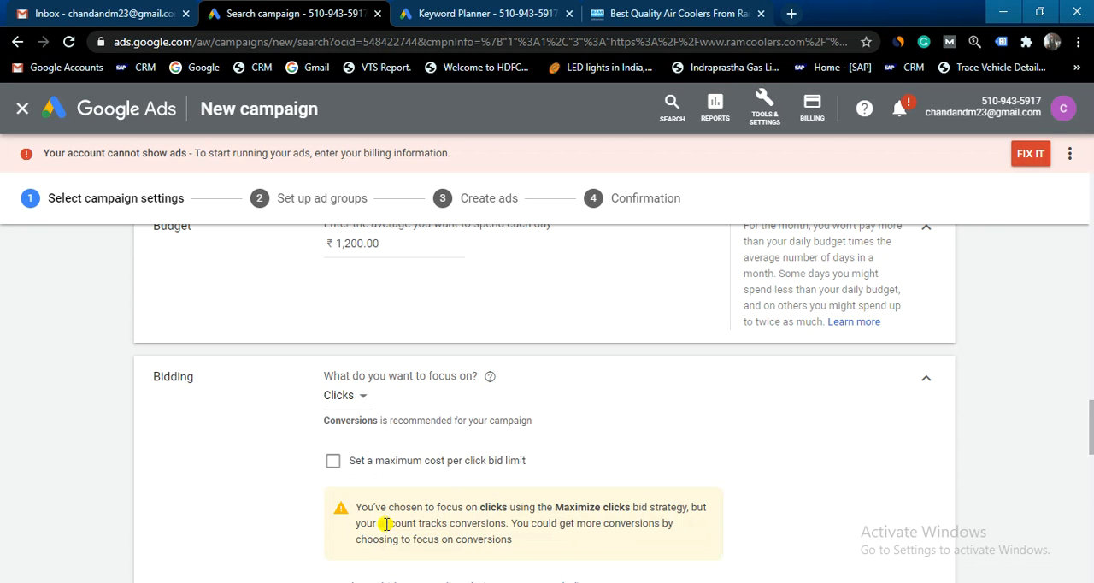
Step: Reveal the additional campaign settings below the bidding section and review the conversions setting
{"action": "scroll", "coordinate": [608, 410], "scroll_direction": "down", "scroll_amount": 1}
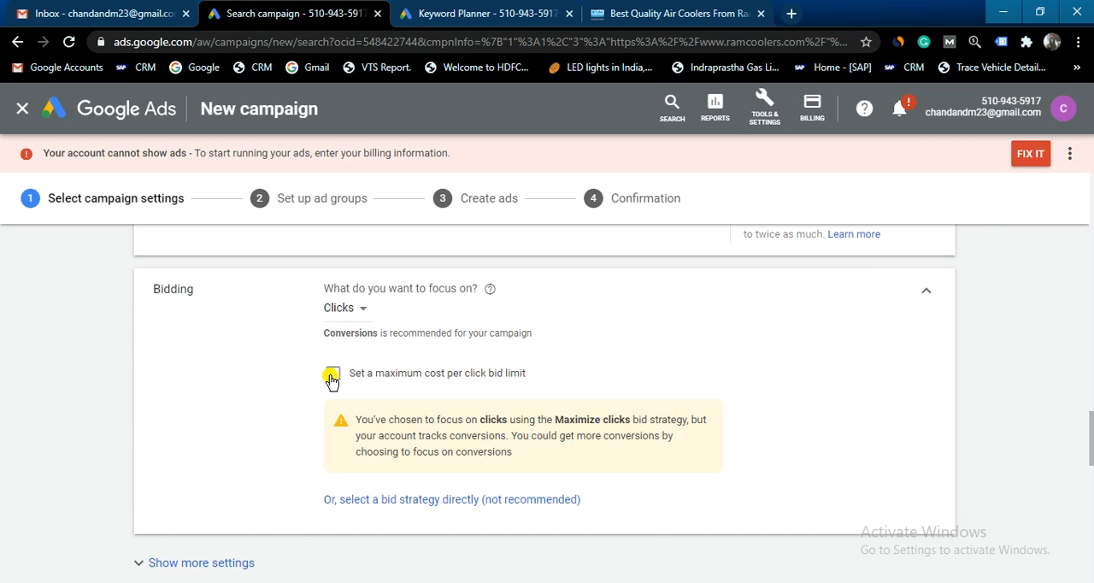
{"action": "scroll", "coordinate": [332, 381], "scroll_direction": "down", "scroll_amount": 1}
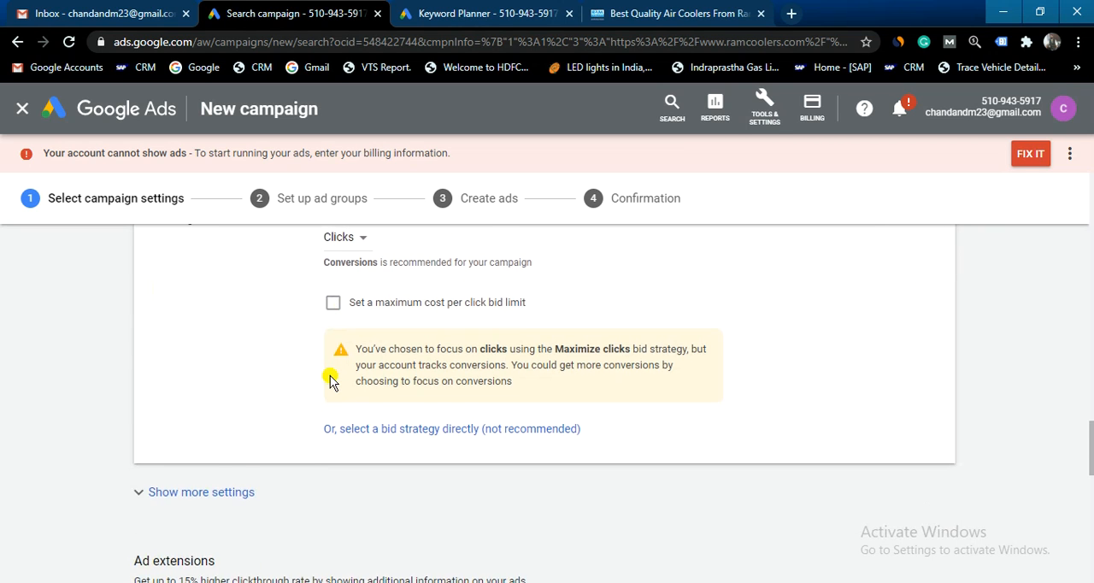
{"action": "scroll", "coordinate": [282, 401], "scroll_direction": "down", "scroll_amount": 1}
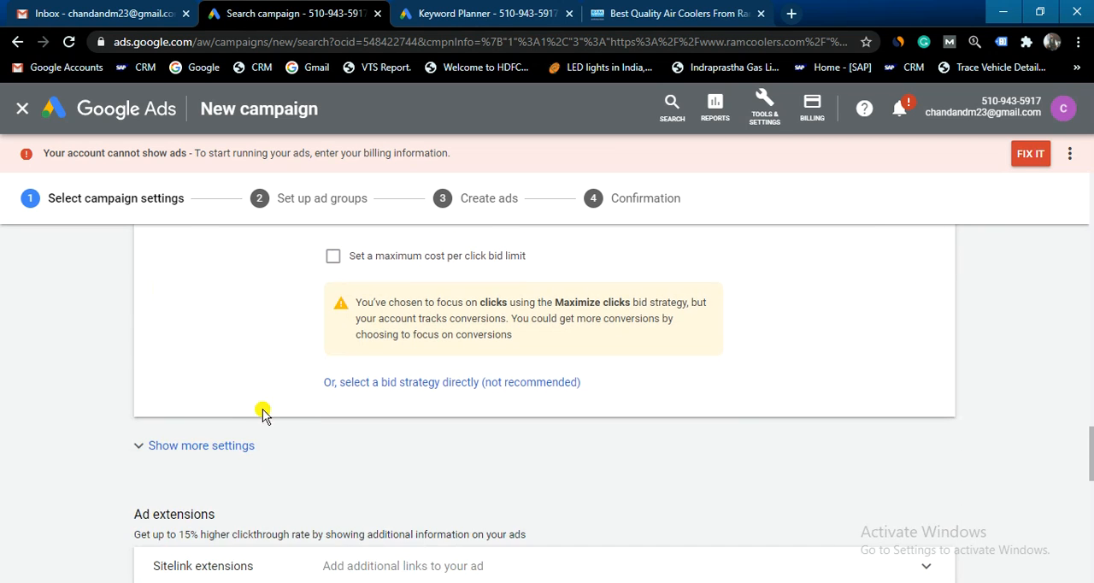
{"action": "left_click", "coordinate": [205, 445]}
{"action": "scroll", "coordinate": [205, 442], "scroll_direction": "down", "scroll_amount": 1}
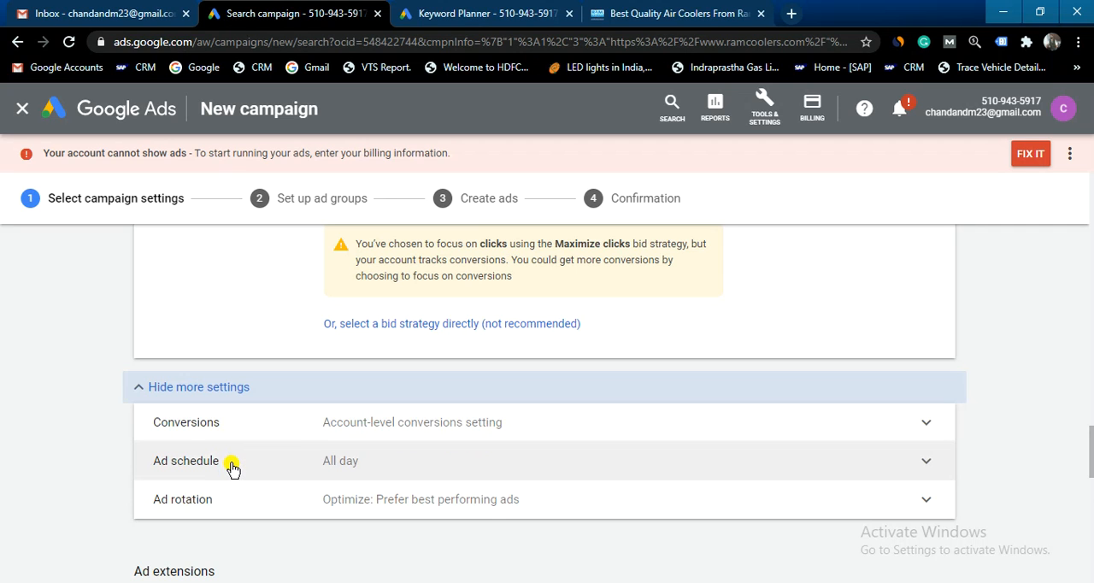
{"action": "left_click", "coordinate": [838, 424]}
{"action": "scroll", "coordinate": [842, 423], "scroll_direction": "down", "scroll_amount": 1}
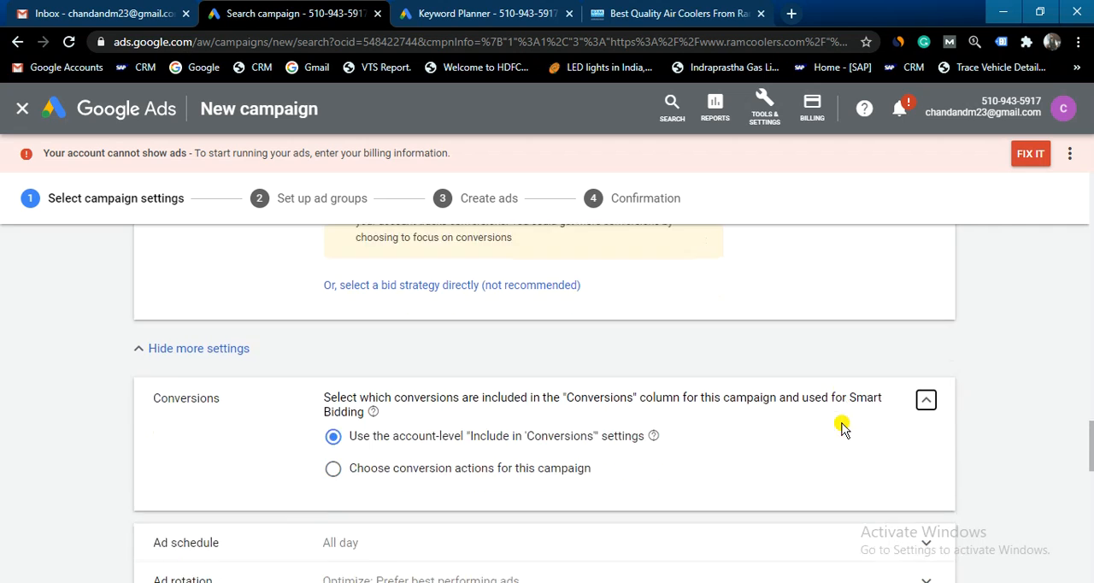
{"action": "left_click", "coordinate": [930, 371]}
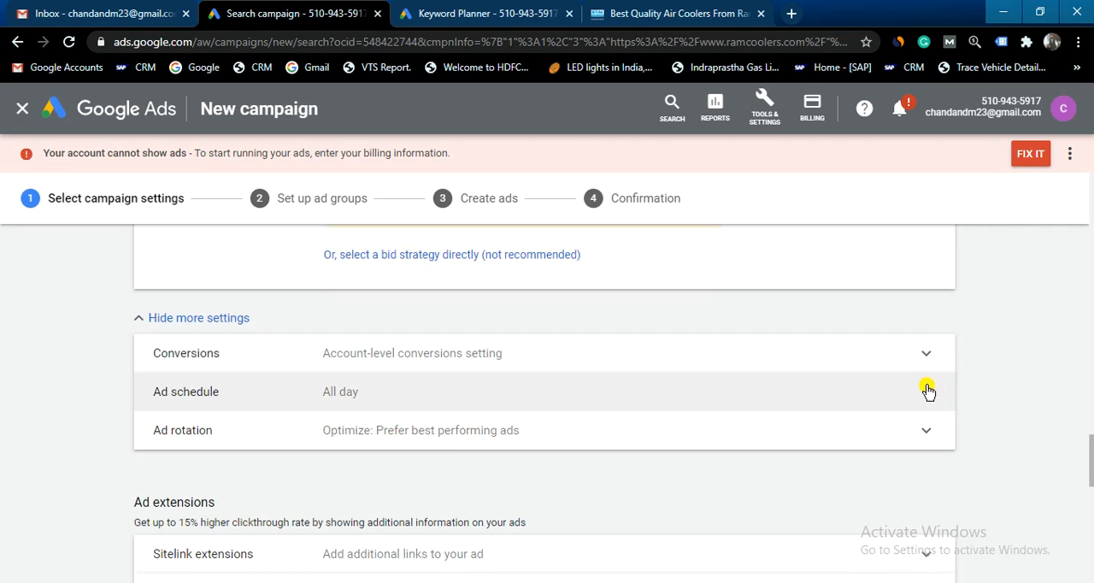
Step: Set the ad schedule to Saturdays from 08:00 to 23:00
{"action": "left_click", "coordinate": [928, 389]}
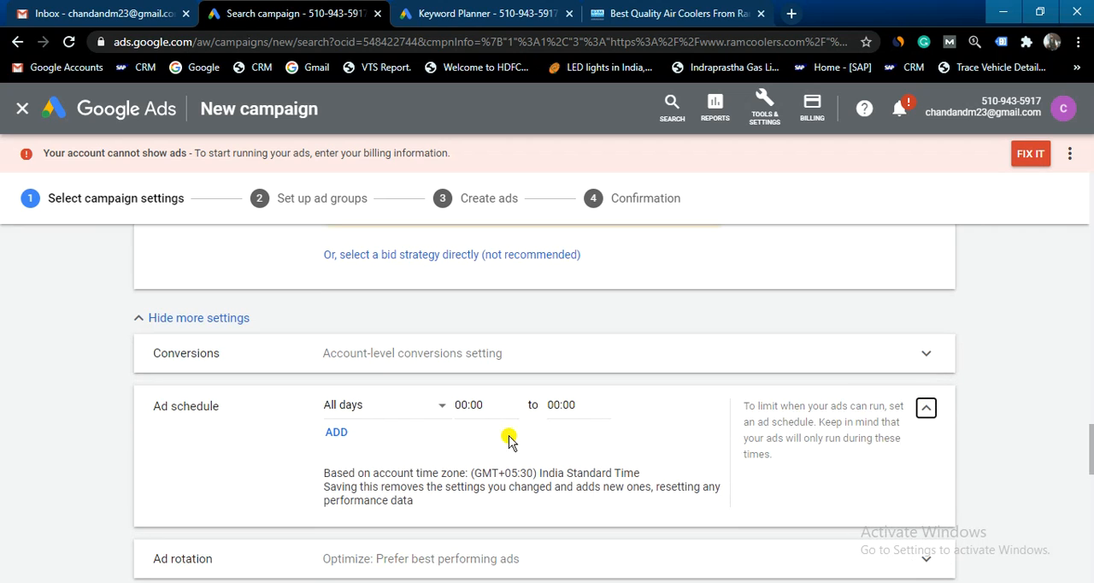
{"action": "left_click", "coordinate": [439, 410]}
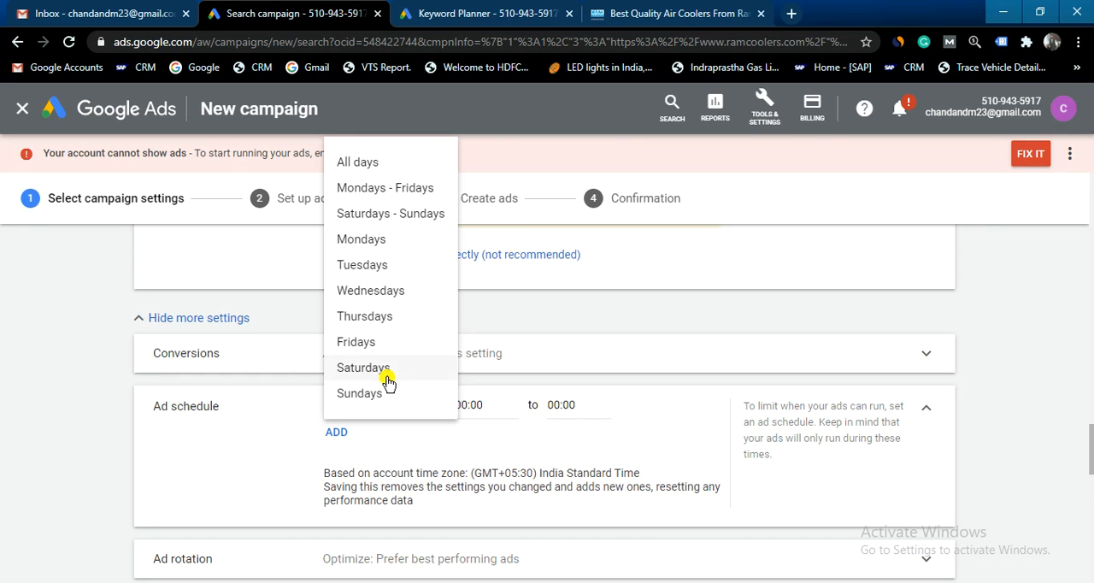
{"action": "left_click", "coordinate": [363, 368]}
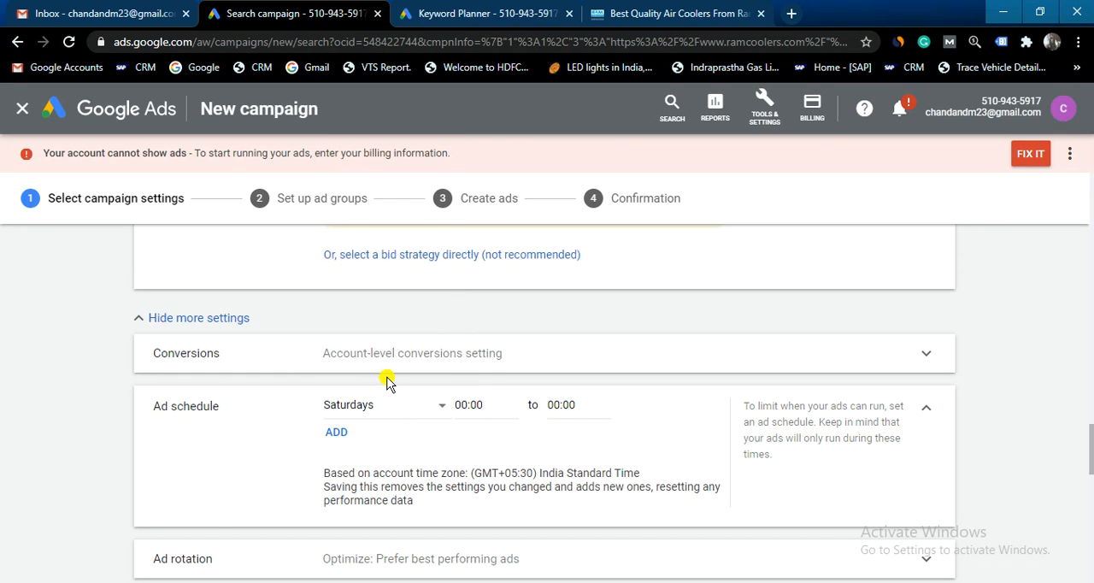
{"action": "left_click", "coordinate": [480, 406]}
{"action": "scroll", "coordinate": [483, 382], "scroll_direction": "down", "scroll_amount": 3}
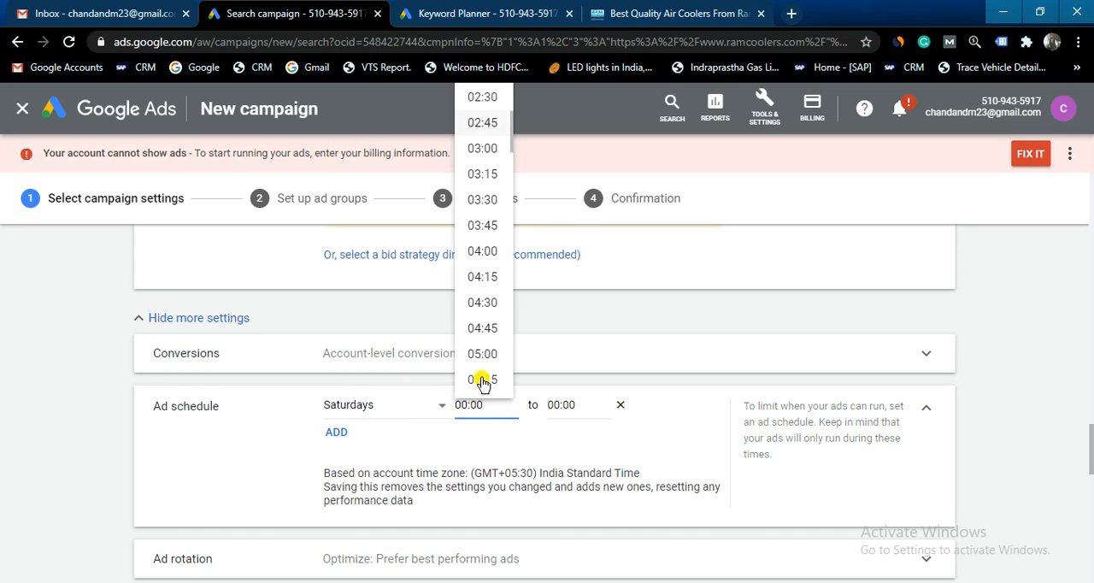
{"action": "scroll", "coordinate": [483, 382], "scroll_direction": "down", "scroll_amount": 4}
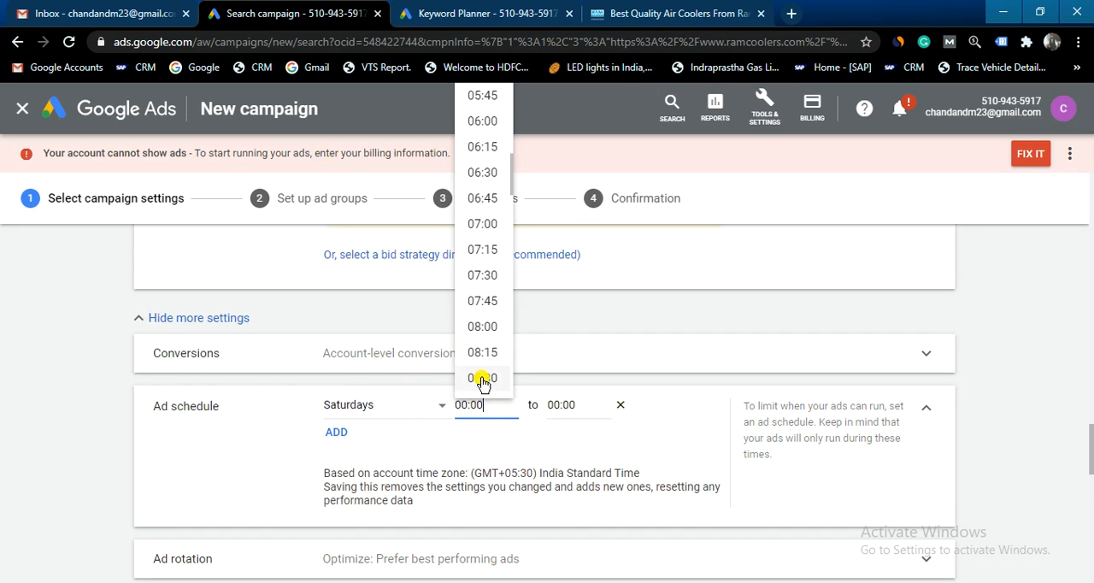
{"action": "left_click", "coordinate": [482, 326]}
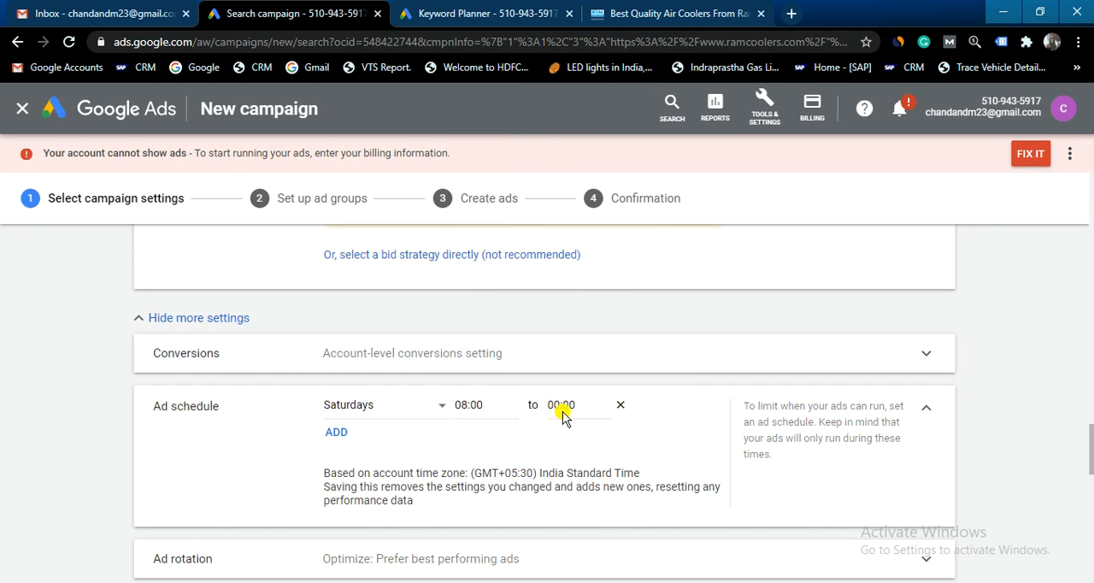
{"action": "left_click", "coordinate": [561, 411]}
{"action": "scroll", "coordinate": [587, 312], "scroll_direction": "down", "scroll_amount": 8}
{"action": "scroll", "coordinate": [587, 313], "scroll_direction": "down", "scroll_amount": 20}
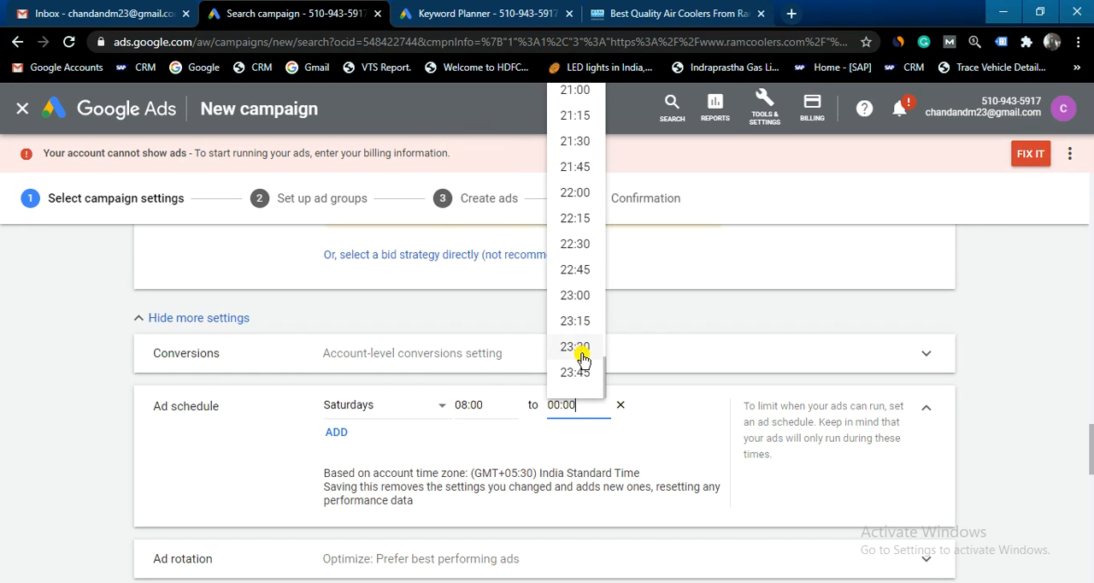
{"action": "left_click", "coordinate": [577, 297]}
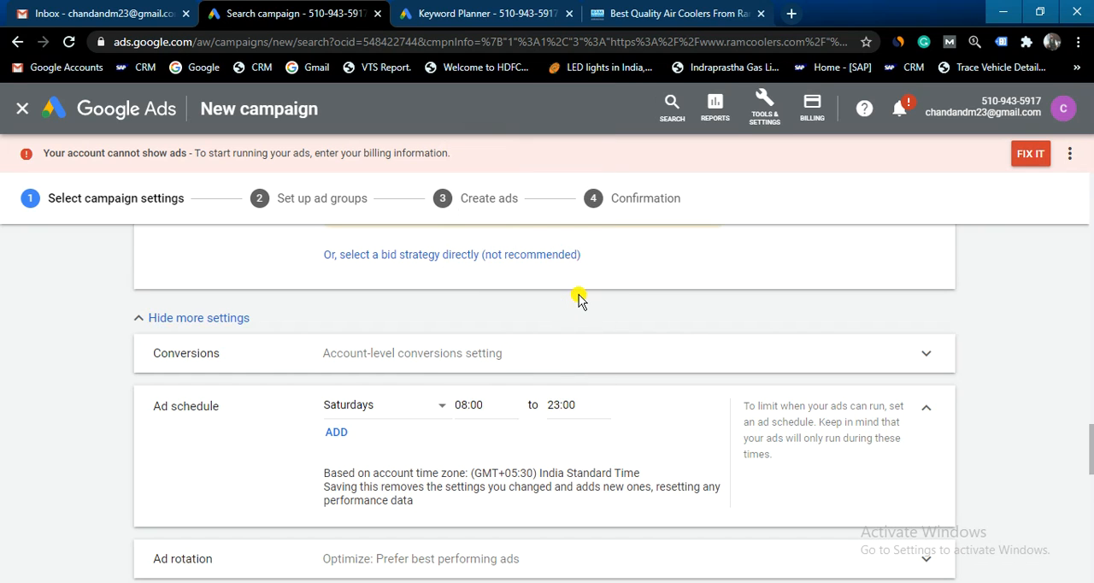
Step: Set the ad rotation to Do not optimize: Rotate ads indefinitely
{"action": "scroll", "coordinate": [517, 423], "scroll_direction": "down", "scroll_amount": 2}
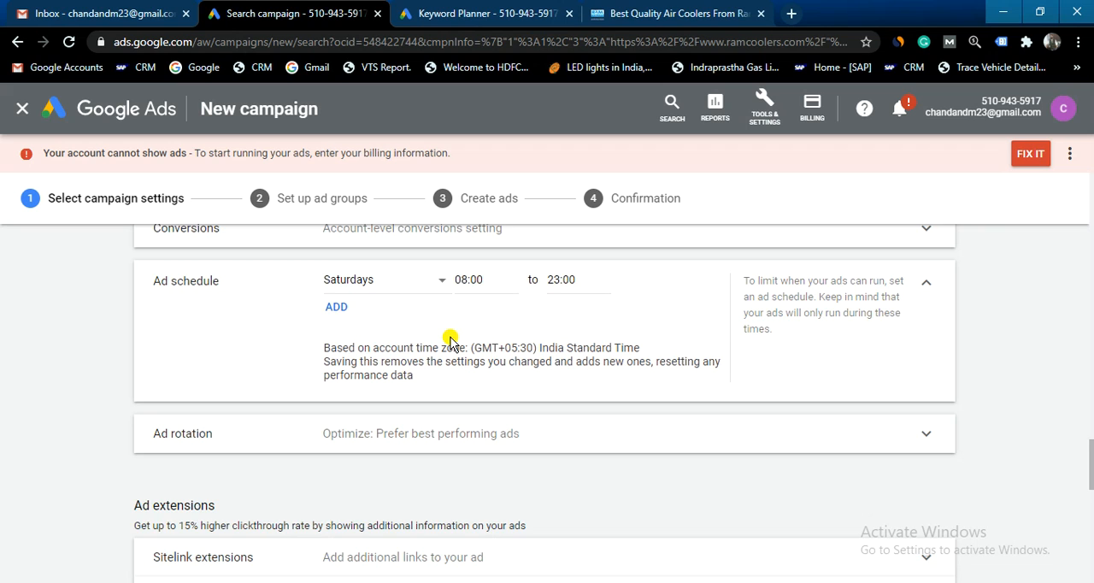
{"action": "scroll", "coordinate": [450, 339], "scroll_direction": "down", "scroll_amount": 2}
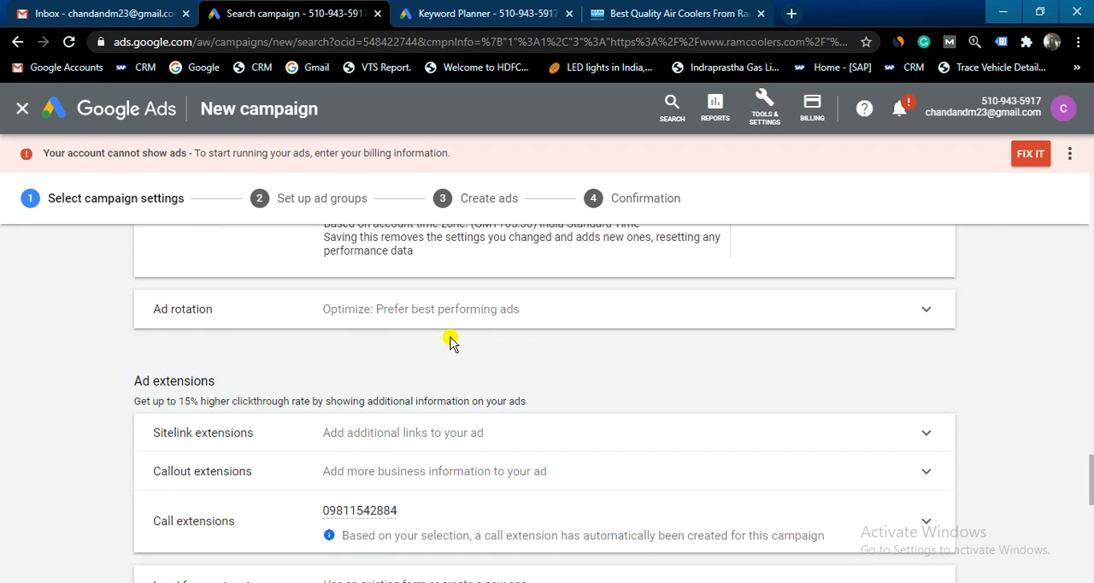
{"action": "left_click", "coordinate": [925, 312]}
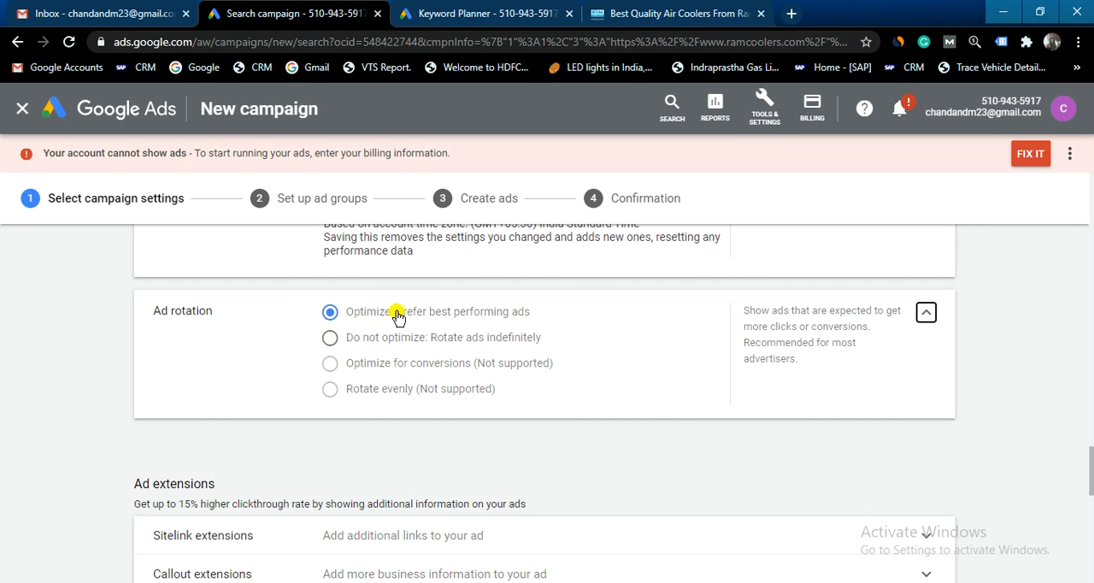
{"action": "left_click", "coordinate": [330, 337]}
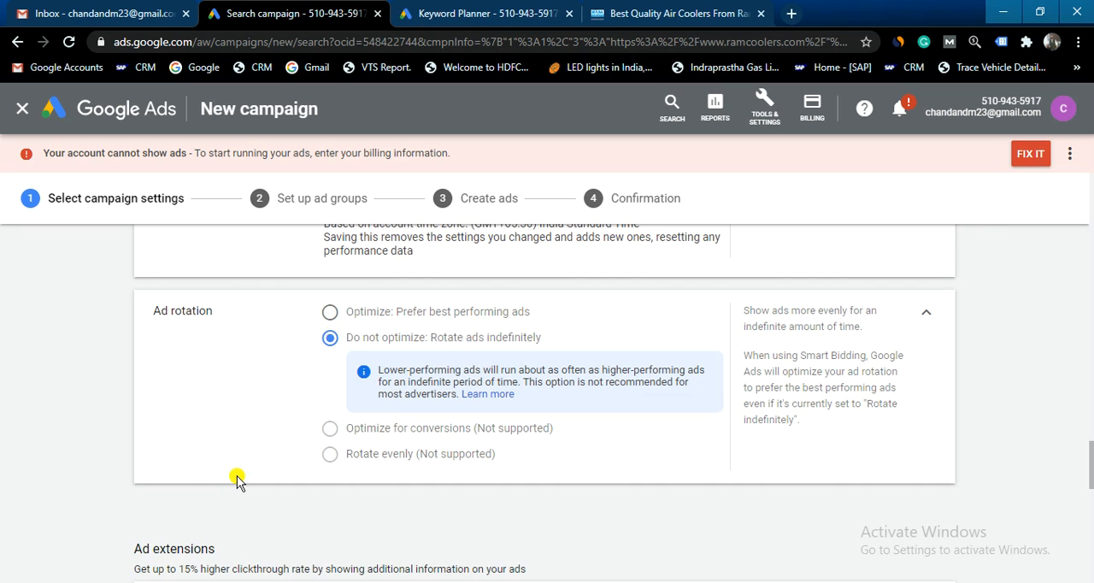
Step: Expand the sitelink extensions settings and look through the existing campaign-level sitelinks
{"action": "scroll", "coordinate": [237, 481], "scroll_direction": "down", "scroll_amount": 1}
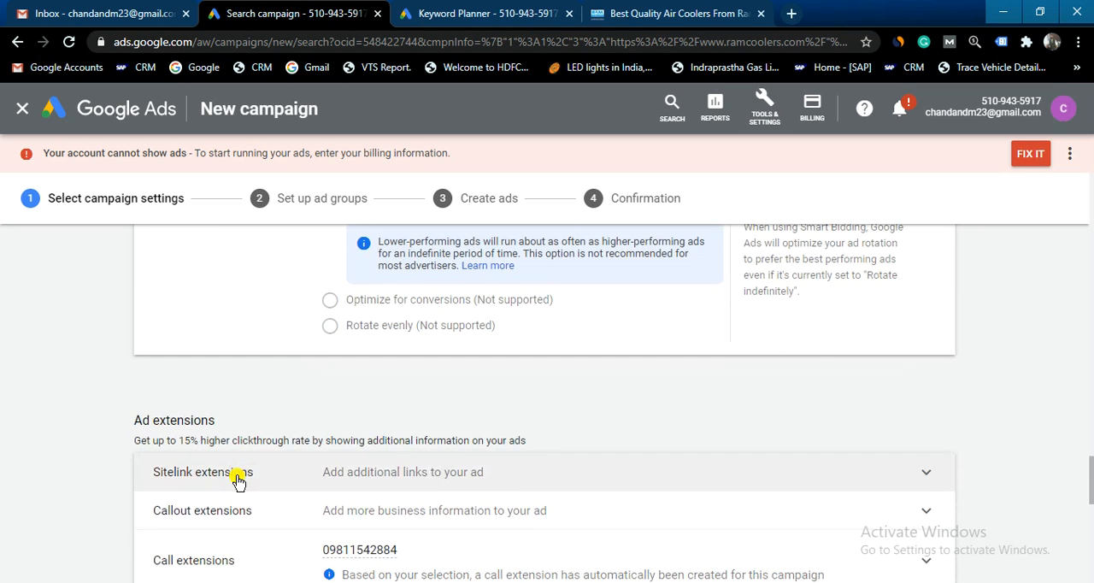
{"action": "scroll", "coordinate": [239, 482], "scroll_direction": "down", "scroll_amount": 1}
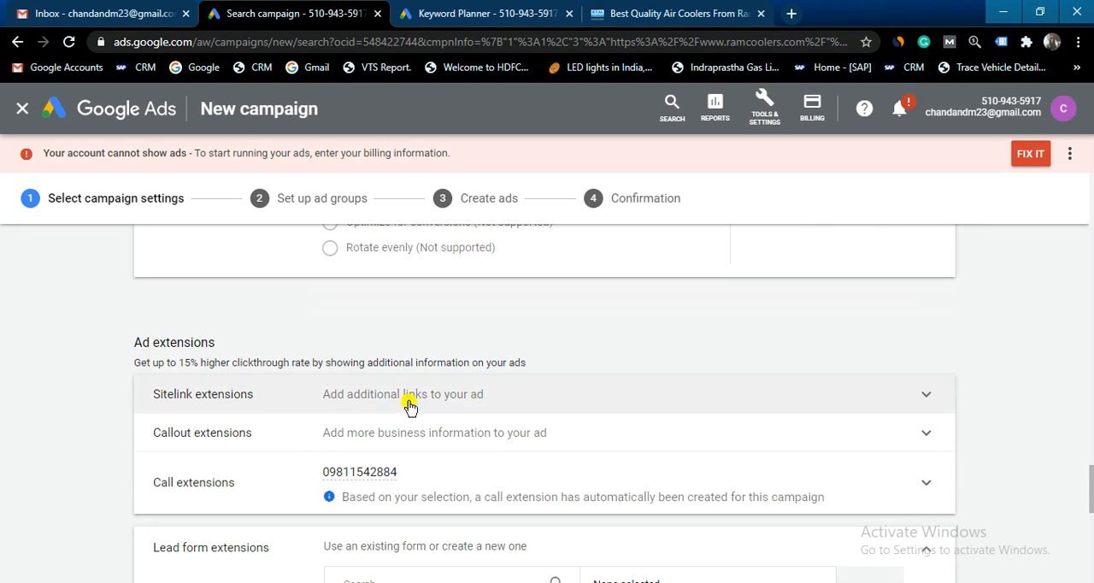
{"action": "left_click", "coordinate": [869, 403]}
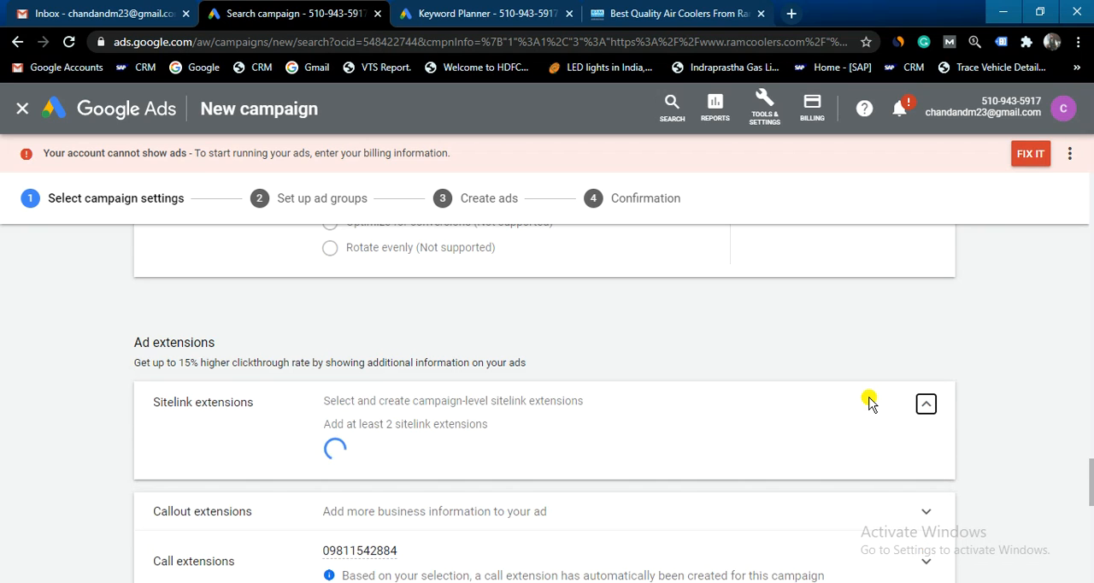
{"action": "scroll", "coordinate": [869, 402], "scroll_direction": "down", "scroll_amount": 1}
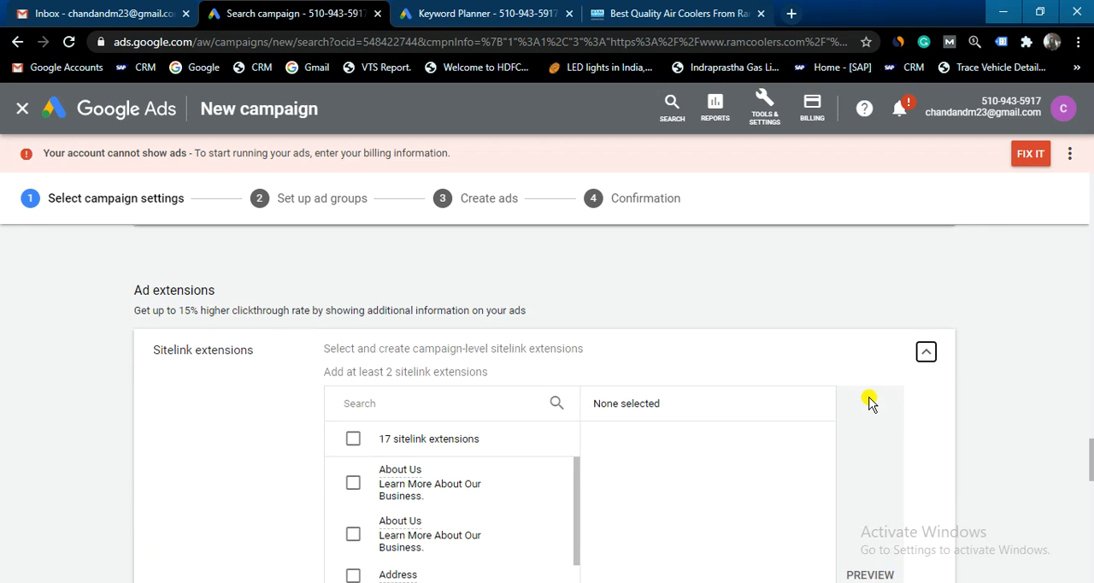
{"action": "scroll", "coordinate": [869, 403], "scroll_direction": "down", "scroll_amount": 2}
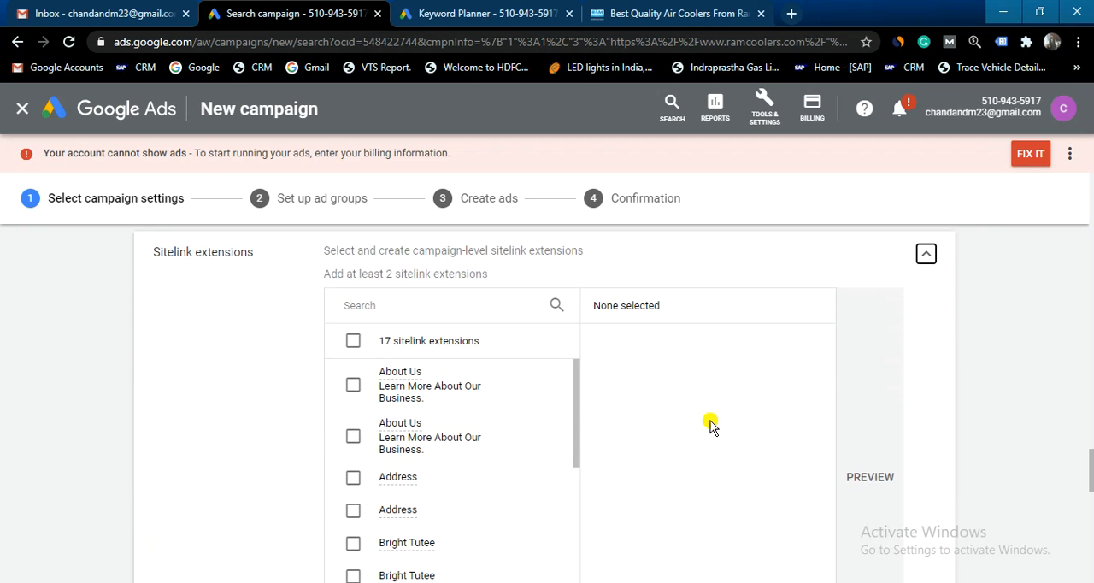
{"action": "scroll", "coordinate": [676, 431], "scroll_direction": "down", "scroll_amount": 2}
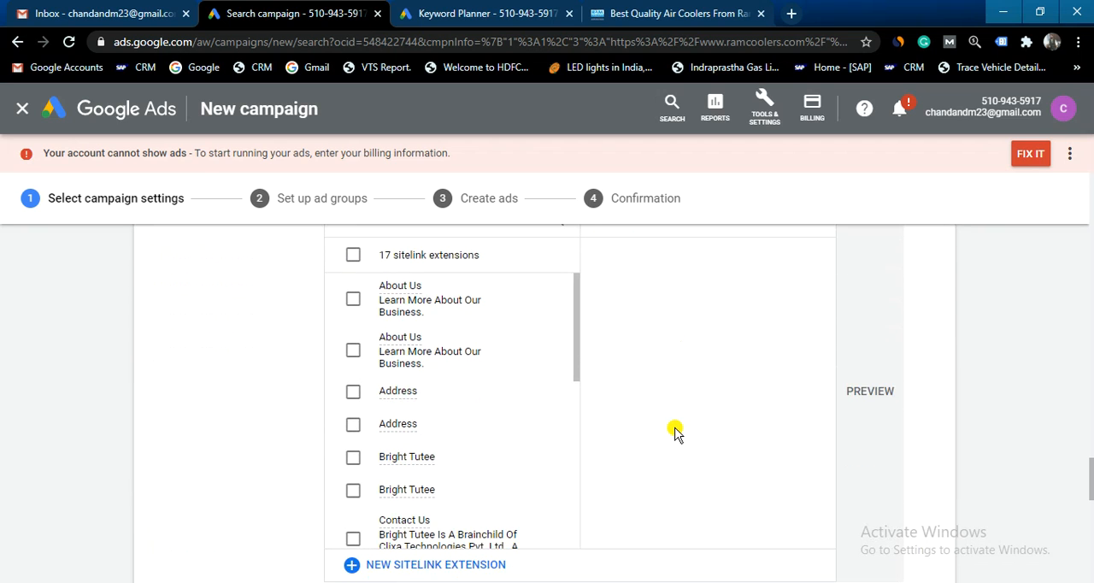
Step: Open the new sitelink extension form, examine its sitelink text, description and final URL fields, and collapse the sitelink extensions settings
{"action": "left_click", "coordinate": [457, 571]}
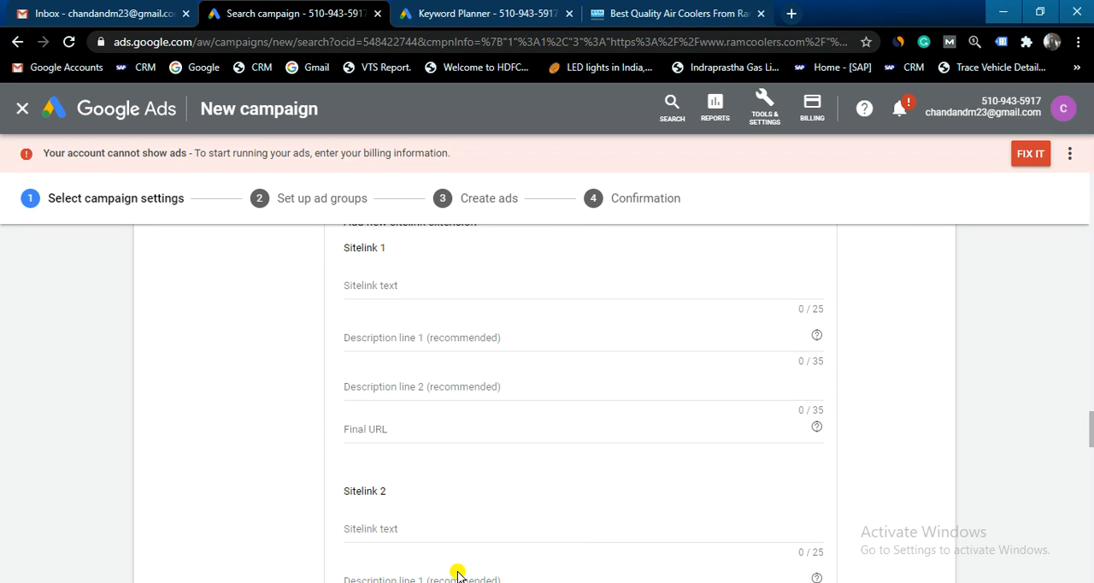
{"action": "scroll", "coordinate": [556, 451], "scroll_direction": "down", "scroll_amount": 1}
{"action": "scroll", "coordinate": [555, 451], "scroll_direction": "up", "scroll_amount": 1}
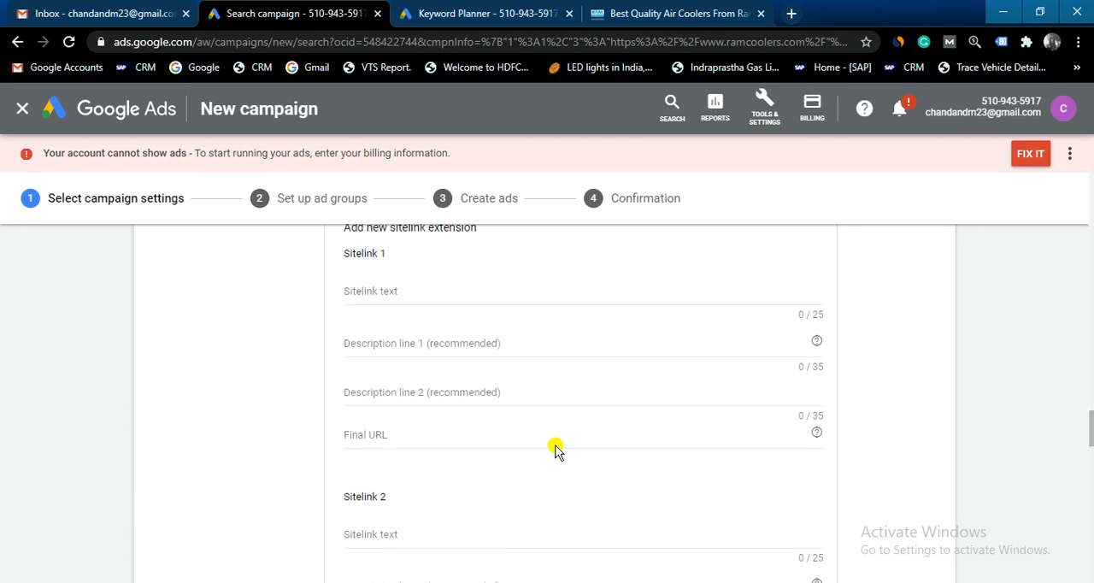
{"action": "scroll", "coordinate": [555, 451], "scroll_direction": "up", "scroll_amount": 2}
{"action": "scroll", "coordinate": [556, 450], "scroll_direction": "down", "scroll_amount": 1}
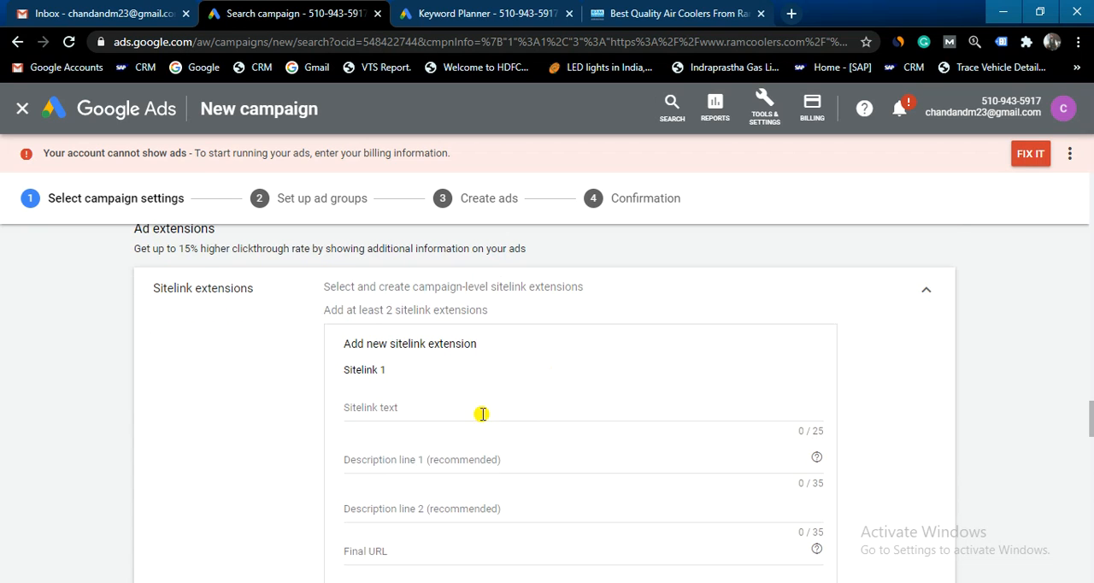
{"action": "scroll", "coordinate": [481, 419], "scroll_direction": "down", "scroll_amount": 2}
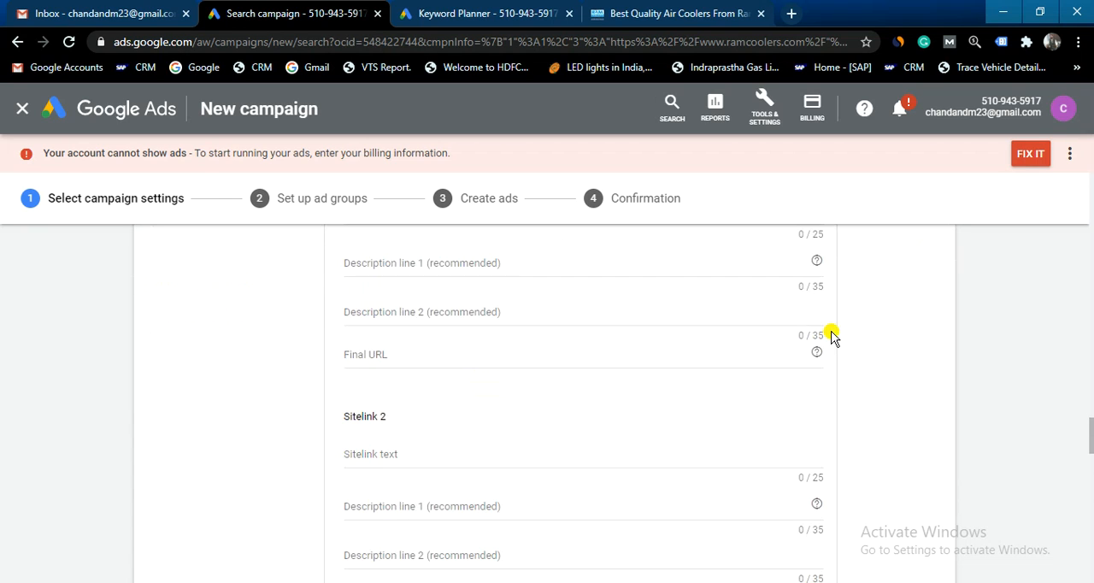
{"action": "scroll", "coordinate": [923, 288], "scroll_direction": "up", "scroll_amount": 2}
{"action": "scroll", "coordinate": [921, 289], "scroll_direction": "up", "scroll_amount": 1}
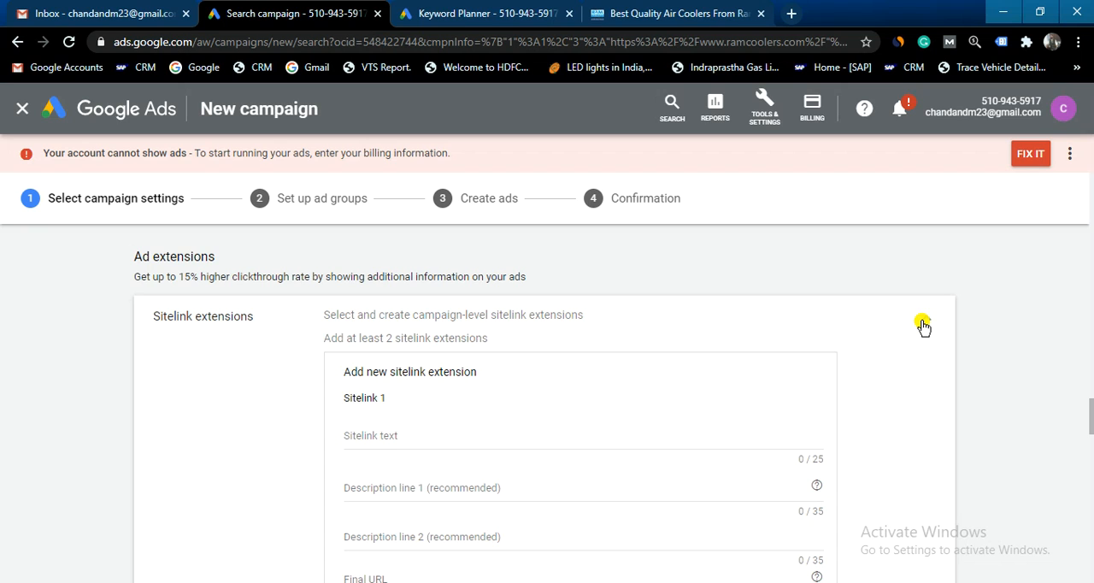
{"action": "left_click", "coordinate": [923, 325]}
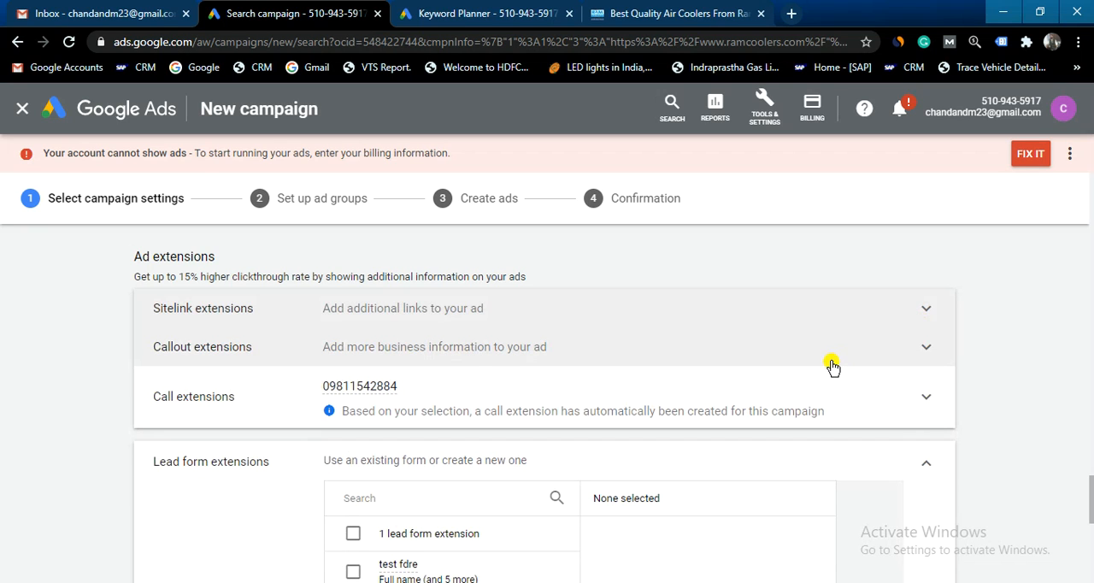
{"action": "left_click", "coordinate": [927, 351]}
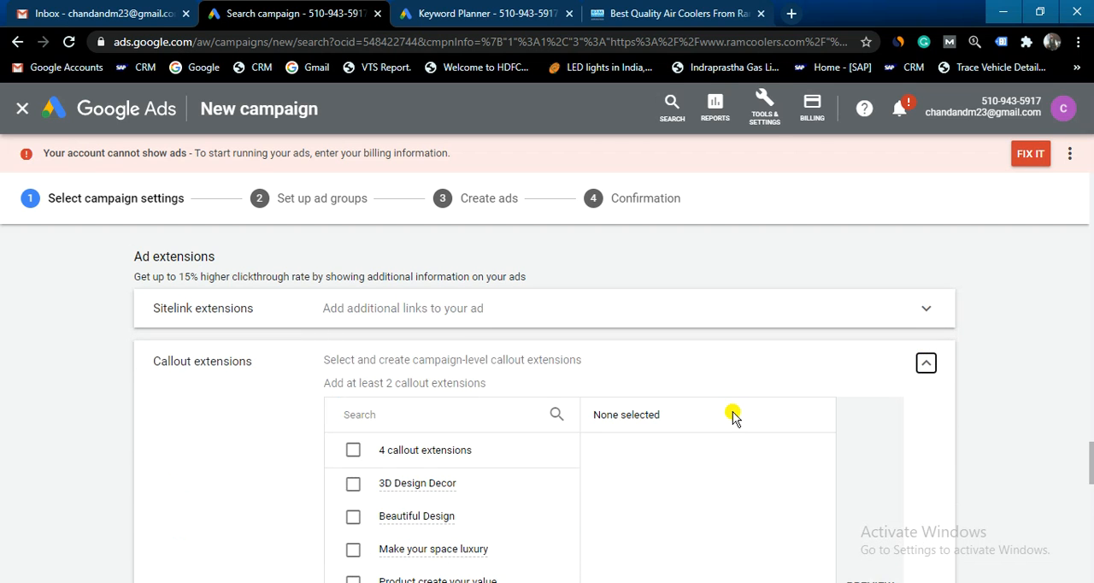
{"action": "scroll", "coordinate": [732, 414], "scroll_direction": "down", "scroll_amount": 2}
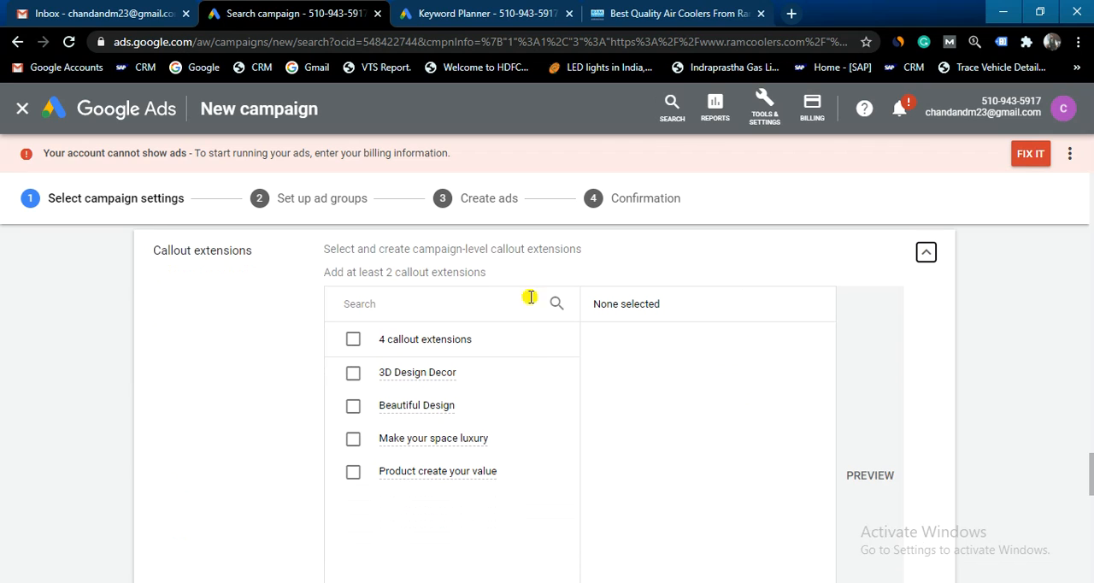
{"action": "left_click", "coordinate": [536, 307]}
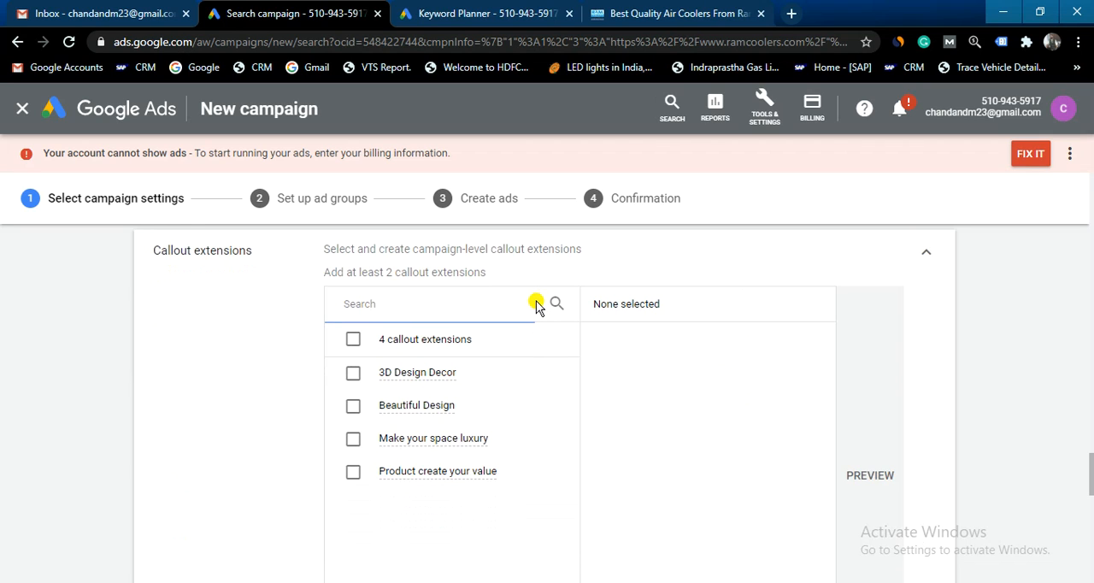
{"action": "type", "text": "https://www.ramcoolers.com/"}
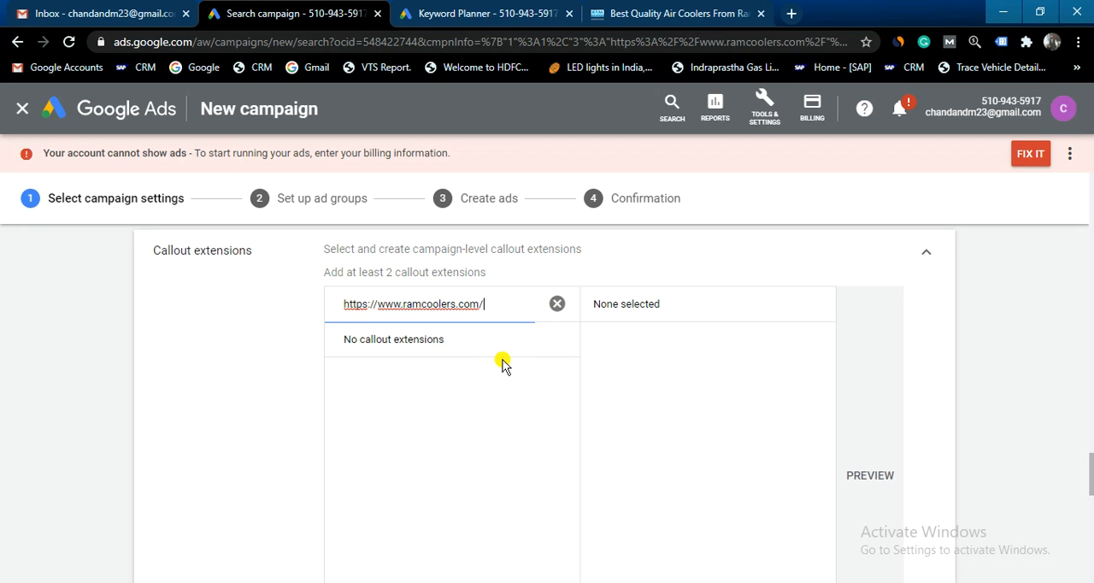
Step: Start a new callout extension and enter "buy best cooling product" as callout text 1
{"action": "scroll", "coordinate": [503, 365], "scroll_direction": "down", "scroll_amount": 1}
{"action": "scroll", "coordinate": [502, 365], "scroll_direction": "down", "scroll_amount": 3}
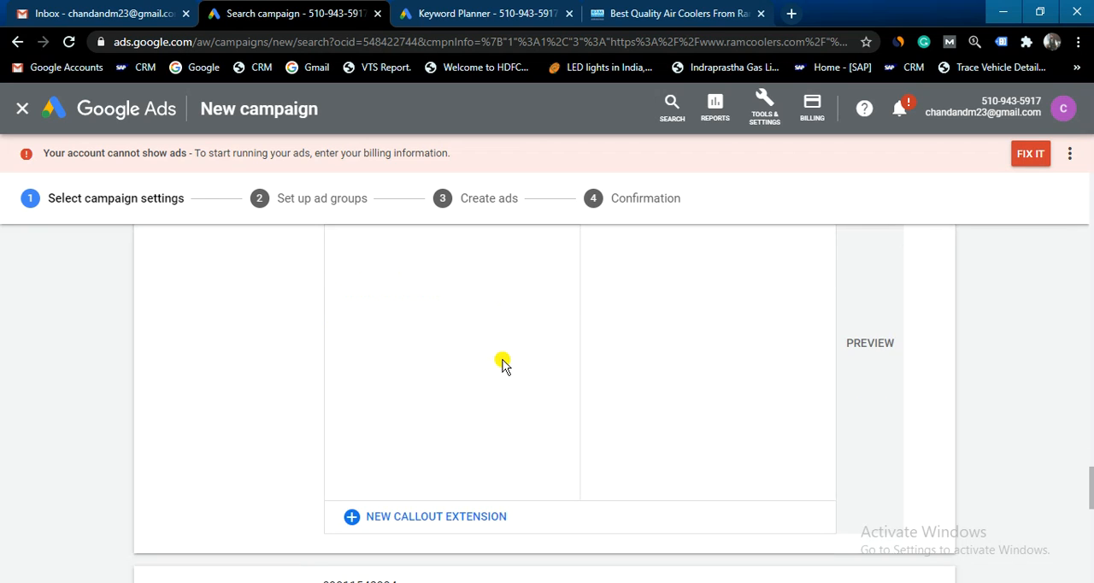
{"action": "left_click", "coordinate": [422, 505]}
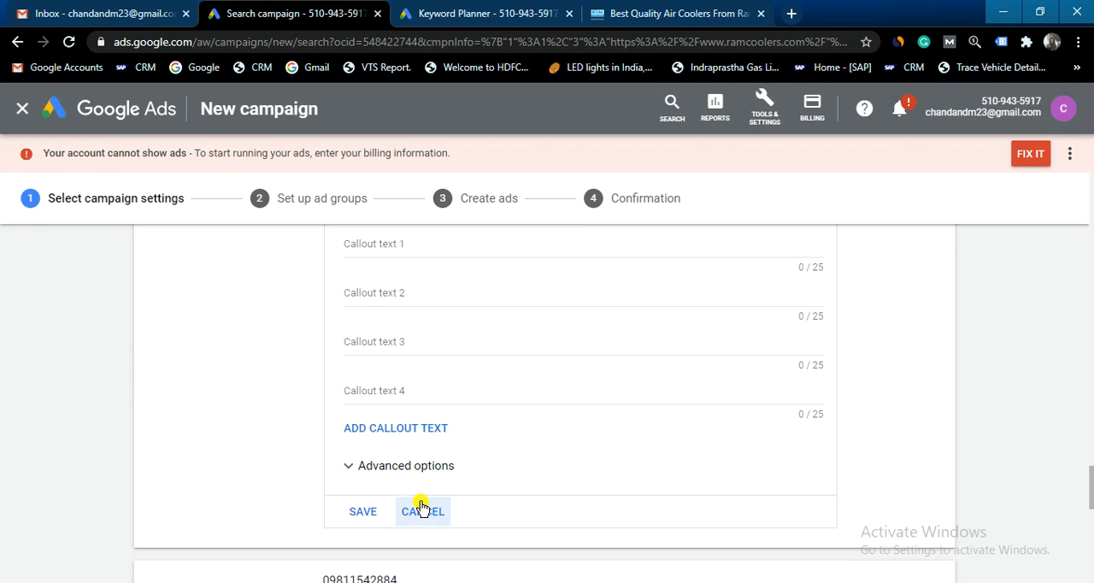
{"action": "scroll", "coordinate": [518, 370], "scroll_direction": "up", "scroll_amount": 2}
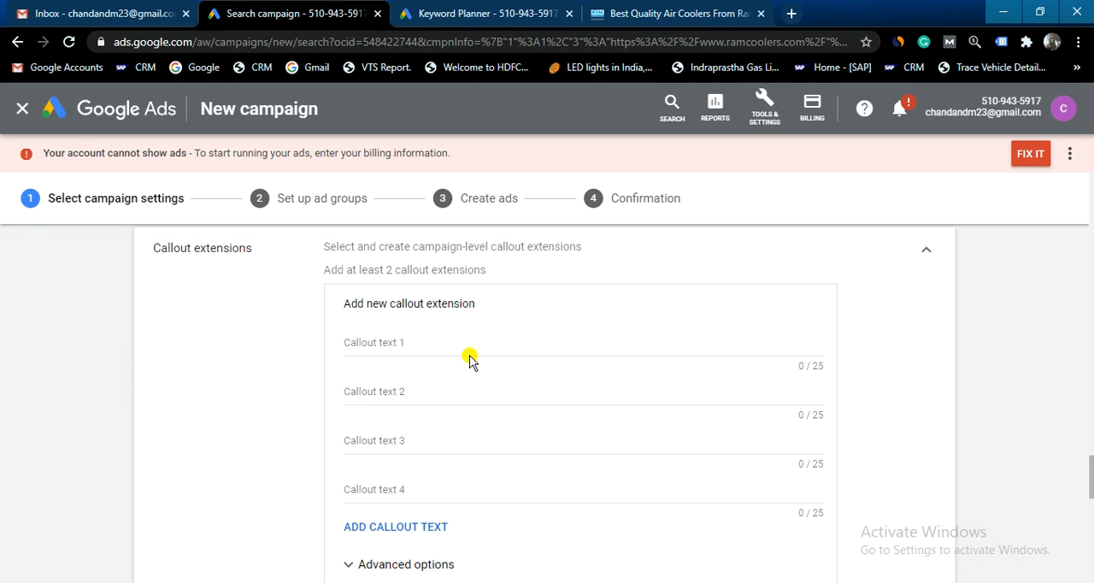
{"action": "left_click", "coordinate": [457, 340]}
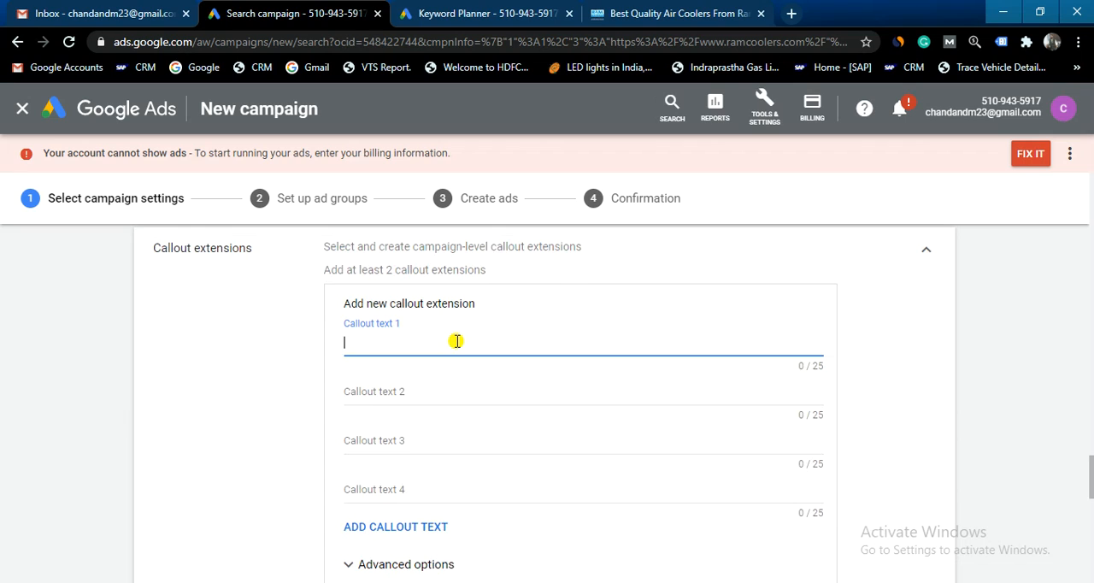
{"action": "type", "text": "buy "}
{"action": "type", "text": "best co"}
{"action": "type", "text": "ol"}
{"action": "type", "text": "o"}
{"action": "type", "text": "ing"}
{"action": "type", "text": " produc"}
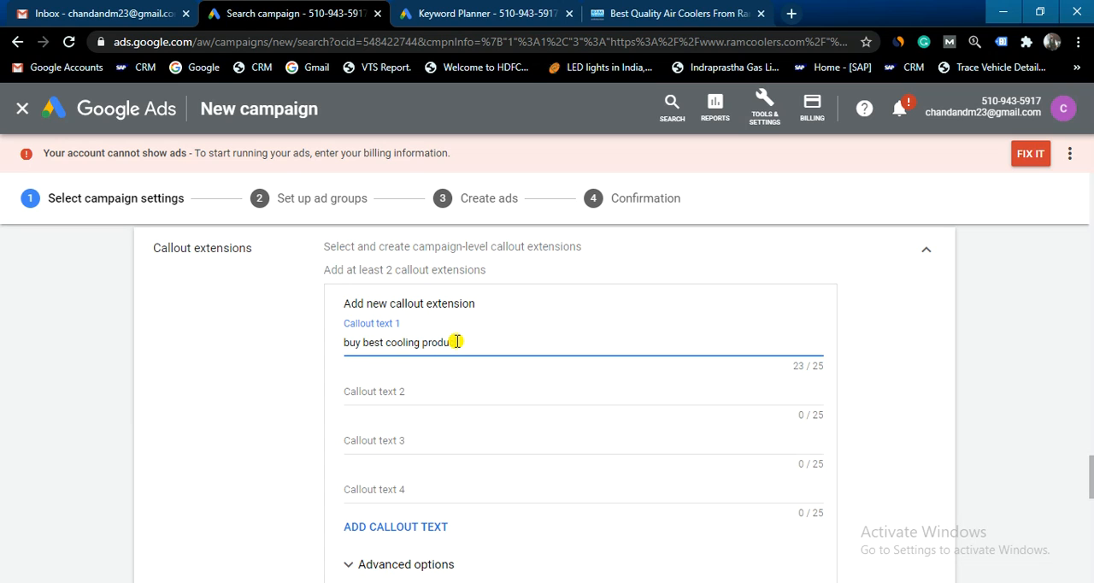
Step: Enter "best price" as callout text 2 and save the new callout extension
{"action": "left_click", "coordinate": [456, 389]}
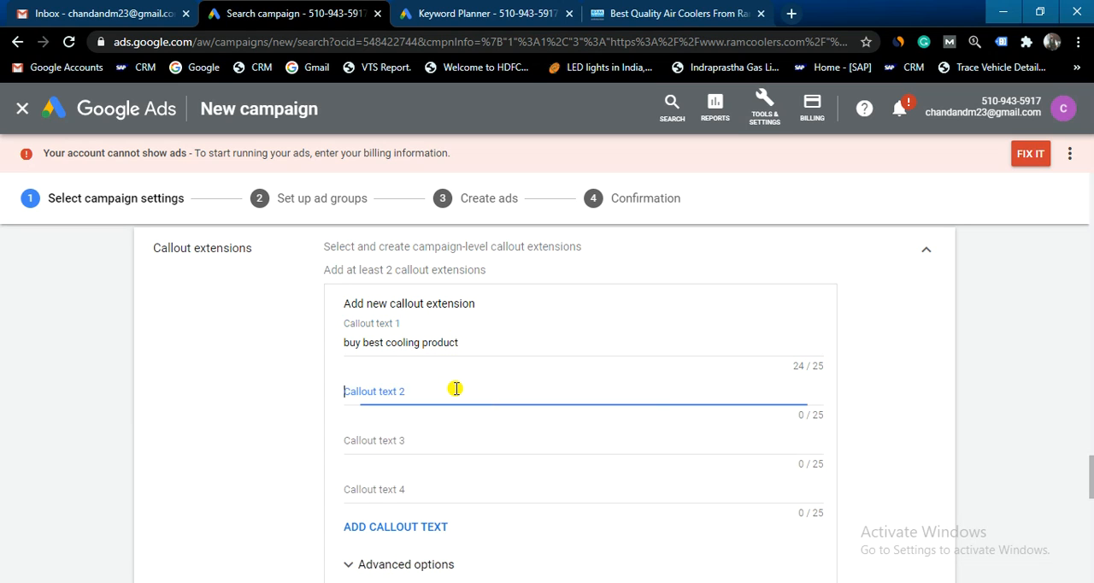
{"action": "type", "text": "best"}
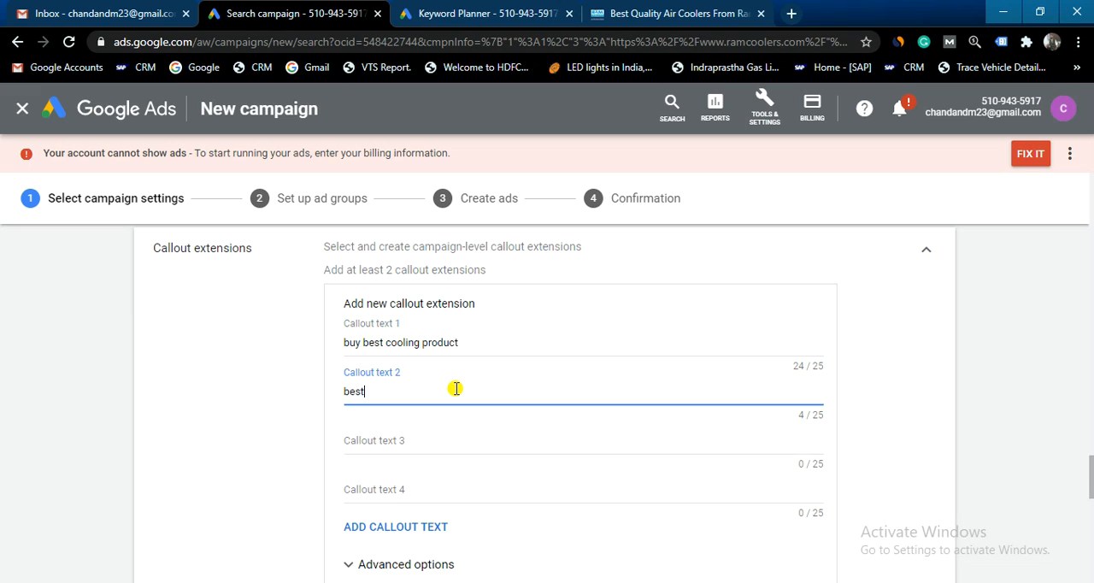
{"action": "type", "text": " price"}
{"action": "scroll", "coordinate": [456, 389], "scroll_direction": "down", "scroll_amount": 1}
{"action": "scroll", "coordinate": [456, 388], "scroll_direction": "down", "scroll_amount": 1}
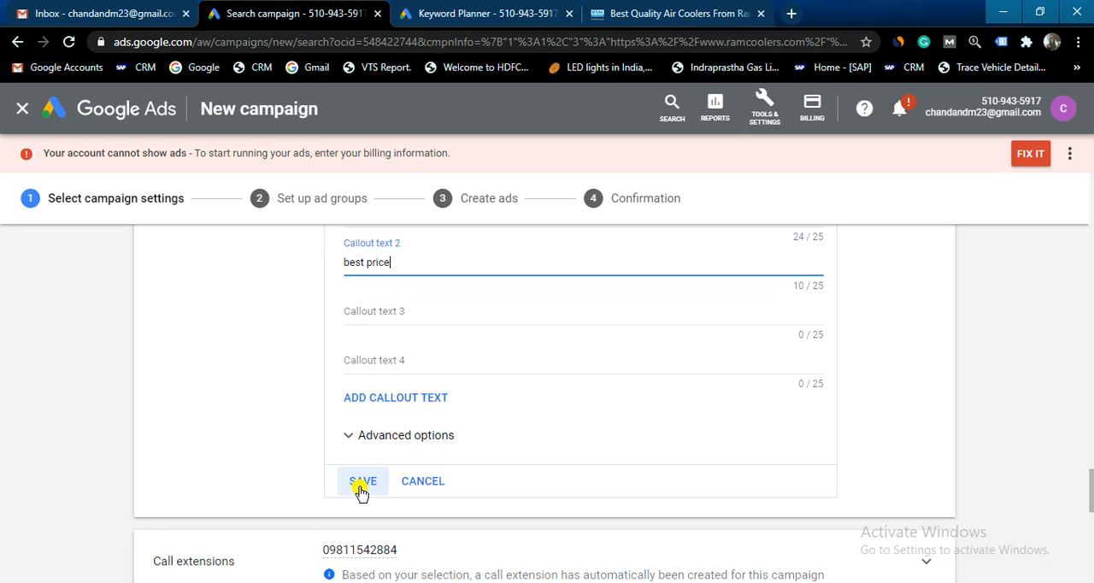
{"action": "left_click", "coordinate": [360, 487]}
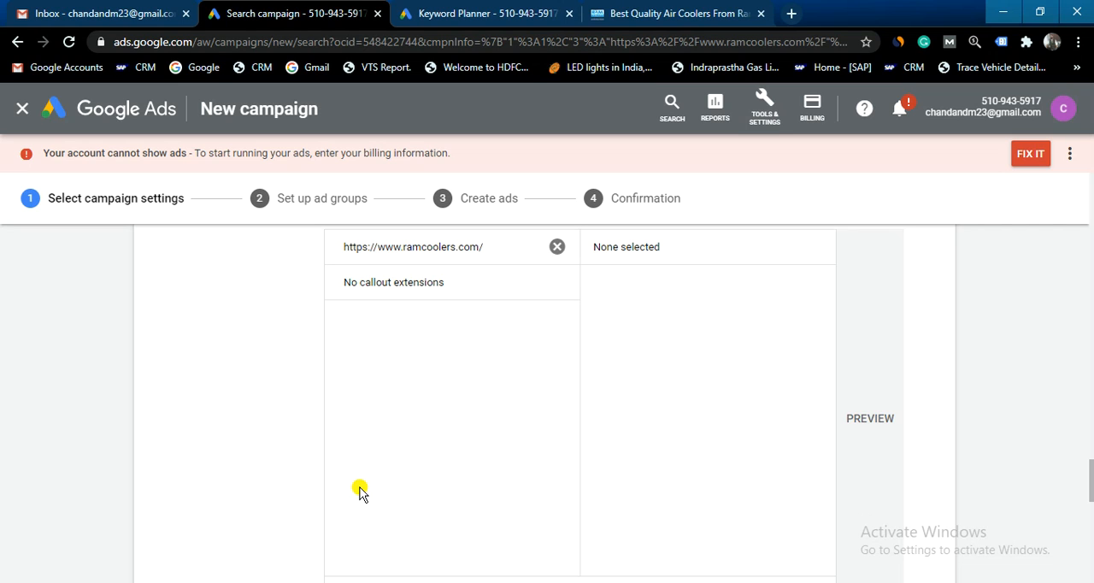
Step: Start a new lead form extension and look through its call-to-action, headline, business name, description and contact question fields
{"action": "scroll", "coordinate": [359, 492], "scroll_direction": "down", "scroll_amount": 5}
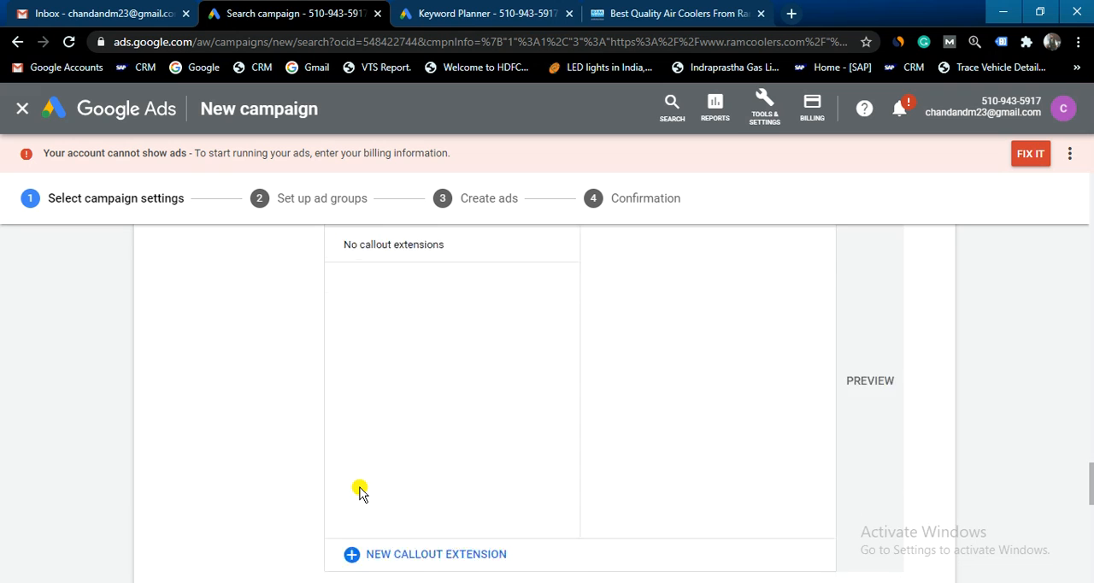
{"action": "scroll", "coordinate": [359, 492], "scroll_direction": "down", "scroll_amount": 2}
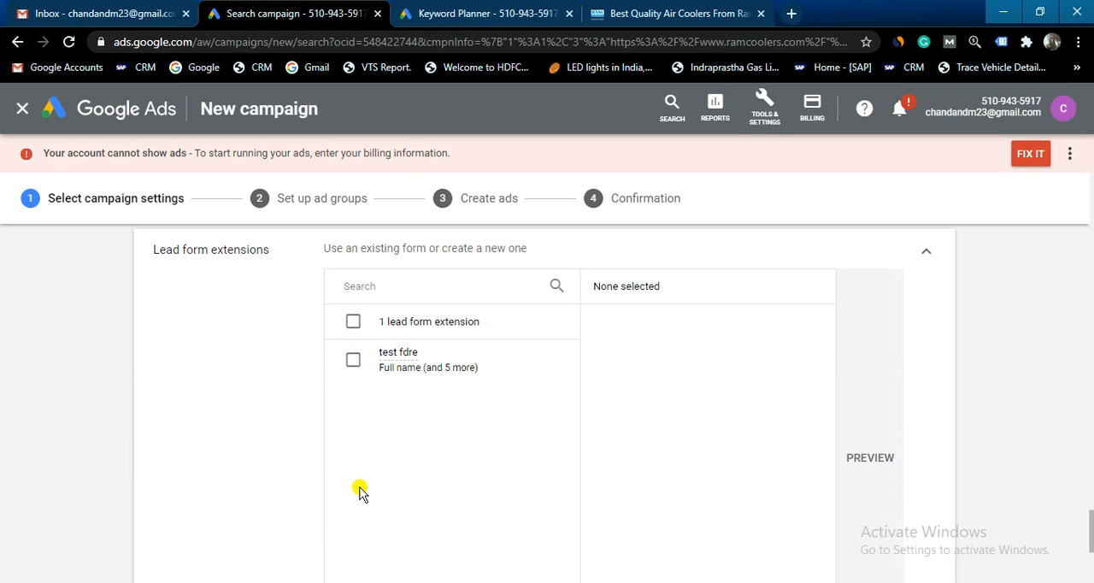
{"action": "scroll", "coordinate": [360, 491], "scroll_direction": "down", "scroll_amount": 3}
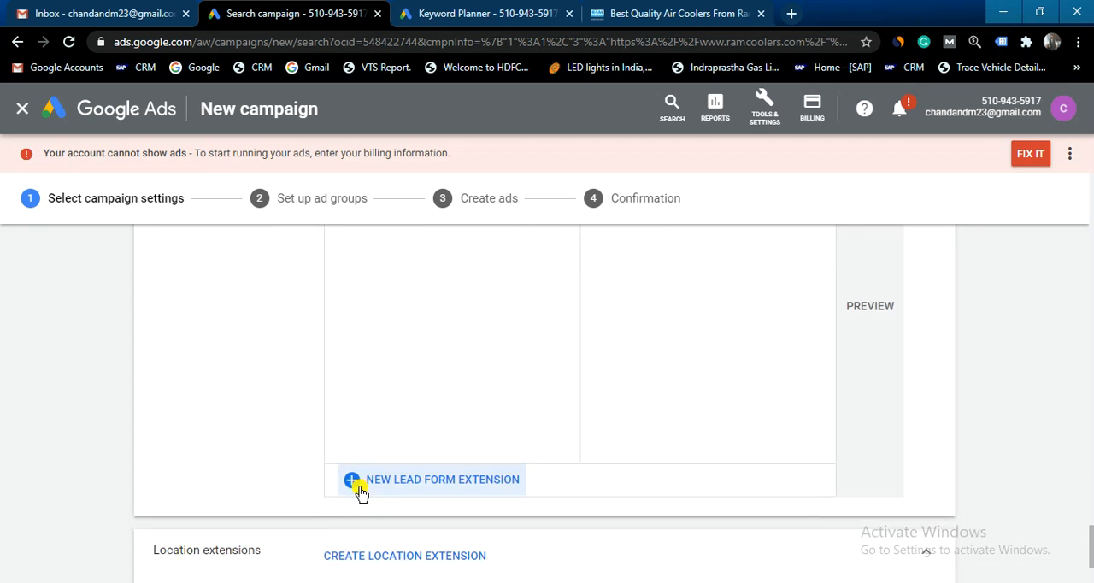
{"action": "left_click", "coordinate": [416, 463]}
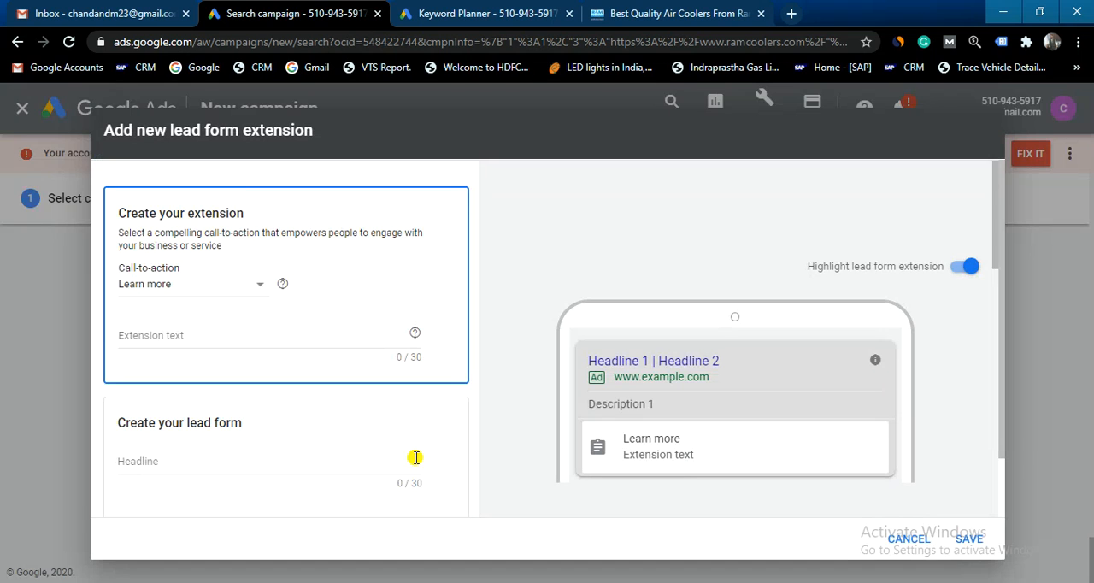
{"action": "scroll", "coordinate": [415, 458], "scroll_direction": "down", "scroll_amount": 3}
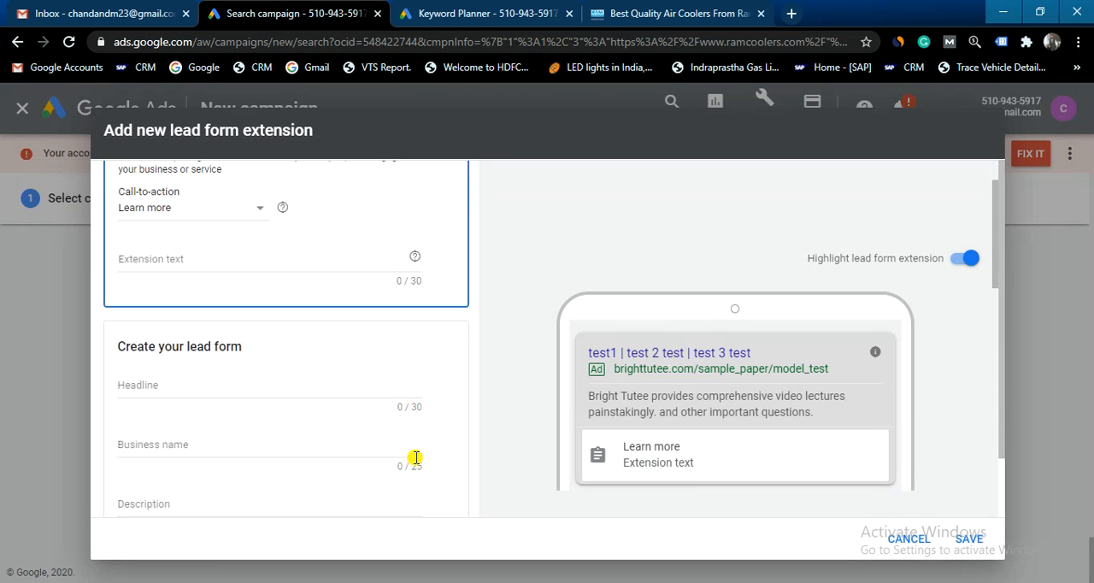
{"action": "scroll", "coordinate": [414, 460], "scroll_direction": "down", "scroll_amount": 5}
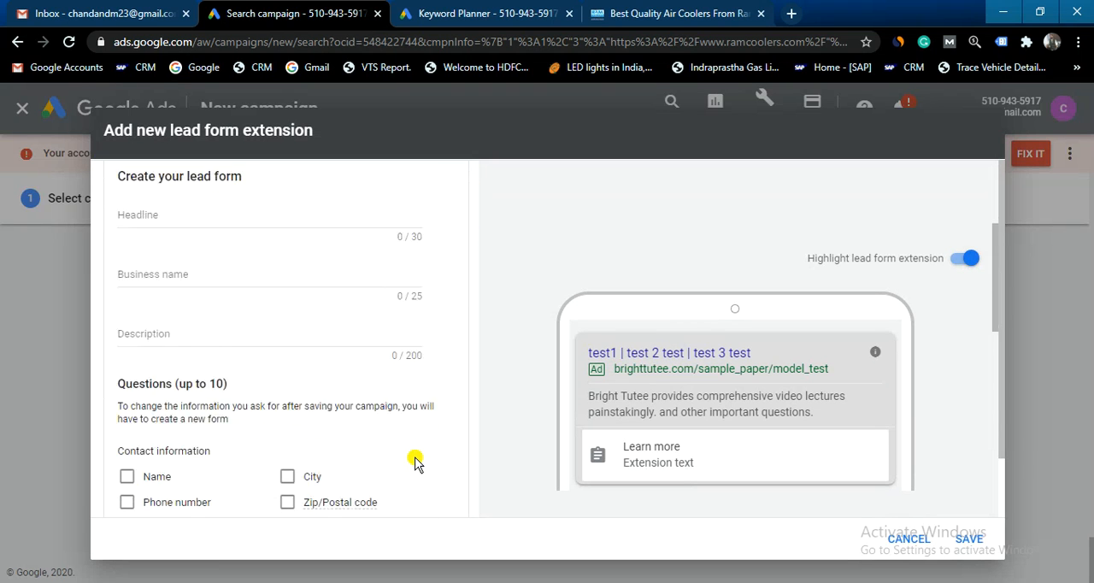
{"action": "scroll", "coordinate": [415, 460], "scroll_direction": "up", "scroll_amount": 10}
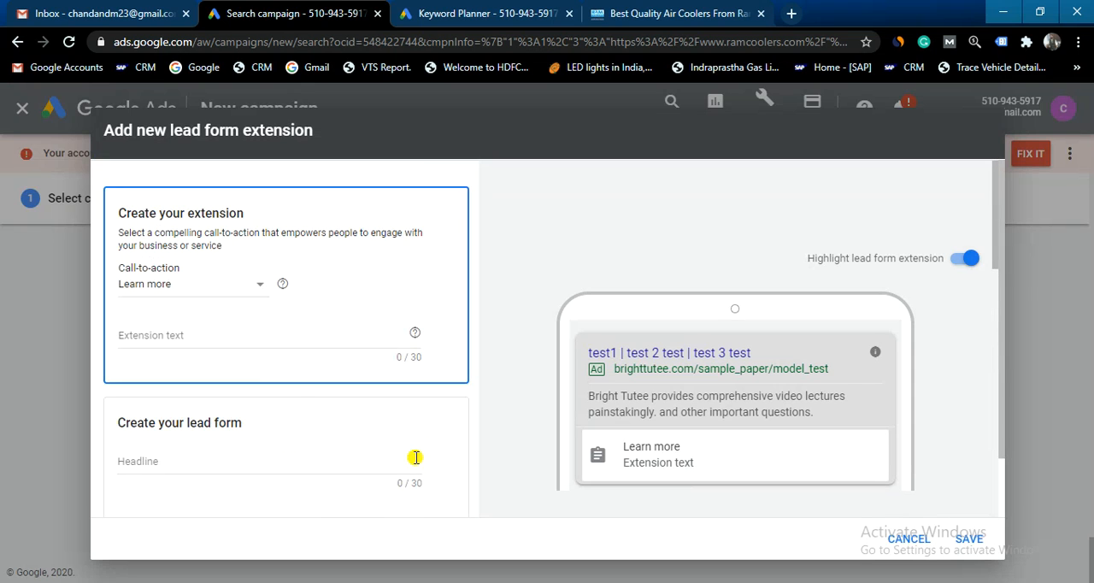
Step: Set the lead form extension's call-to-action to Contact us and its extension text to "best quality air coolers"
{"action": "left_click", "coordinate": [265, 287]}
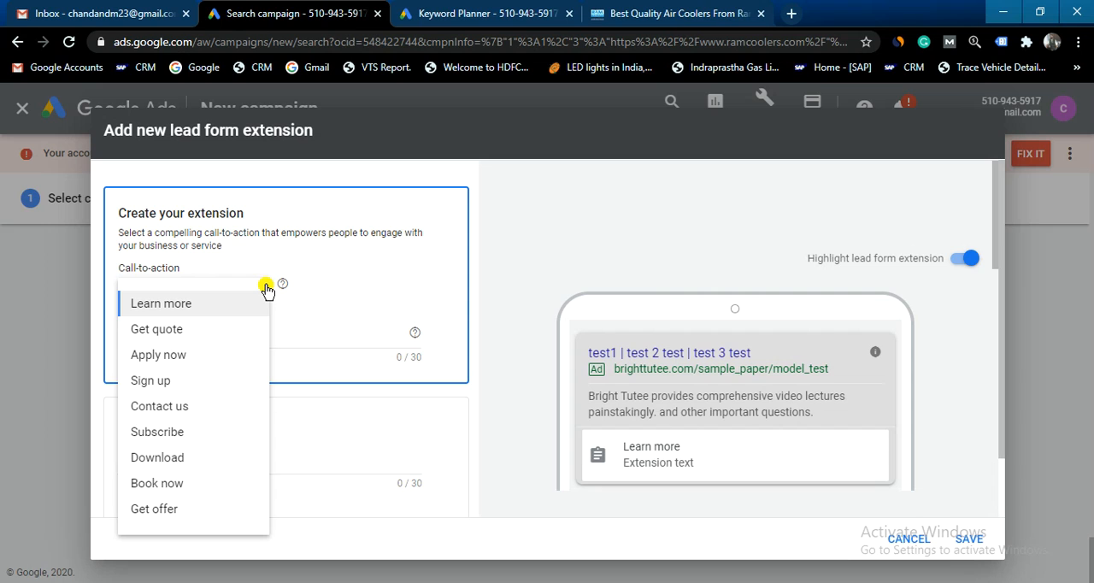
{"action": "left_click", "coordinate": [180, 408]}
{"action": "left_click", "coordinate": [205, 340]}
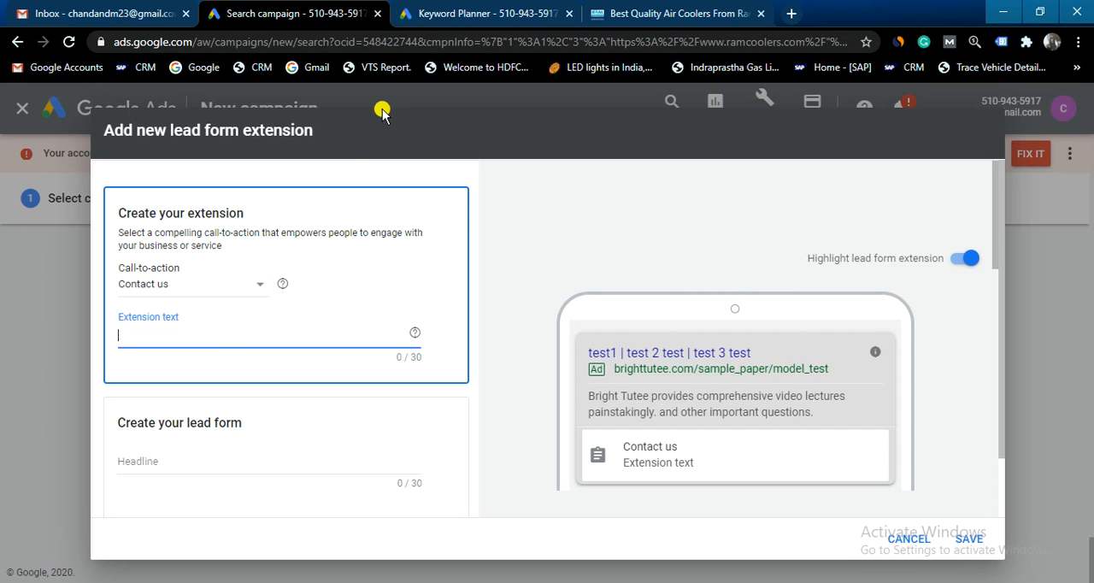
{"action": "type", "text": "best quality"}
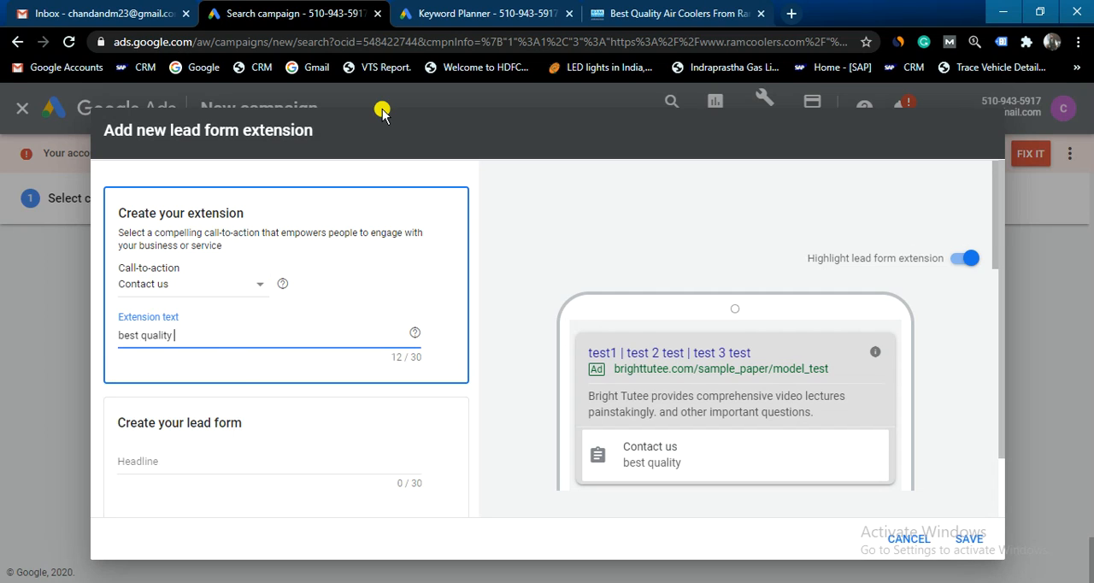
{"action": "type", "text": " air coolers"}
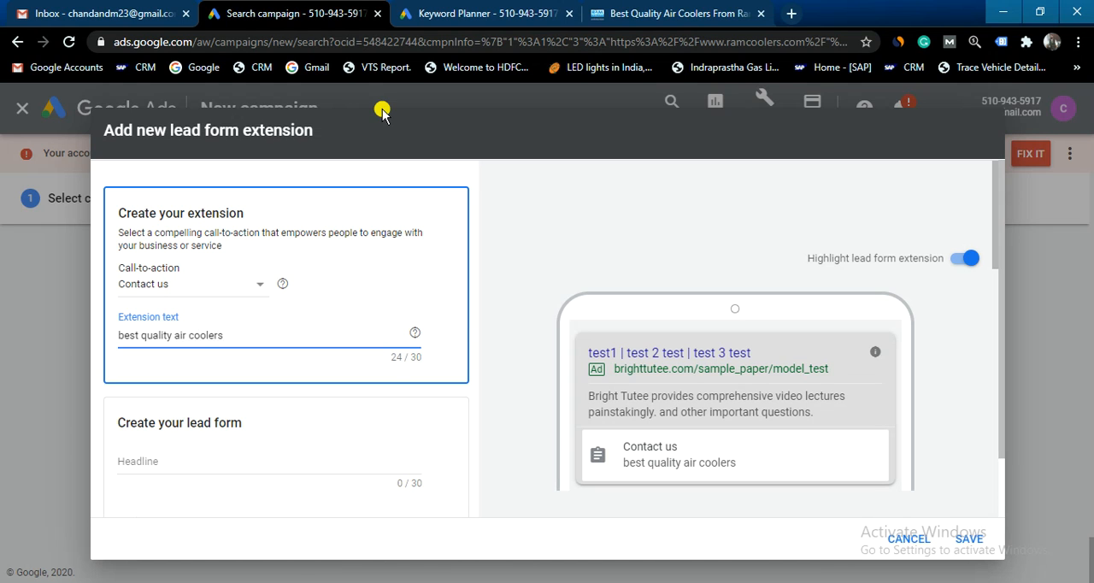
Step: Set the lead form's headline to "Ram coolers" and its business name to "Air coolers"
{"action": "left_click", "coordinate": [259, 465]}
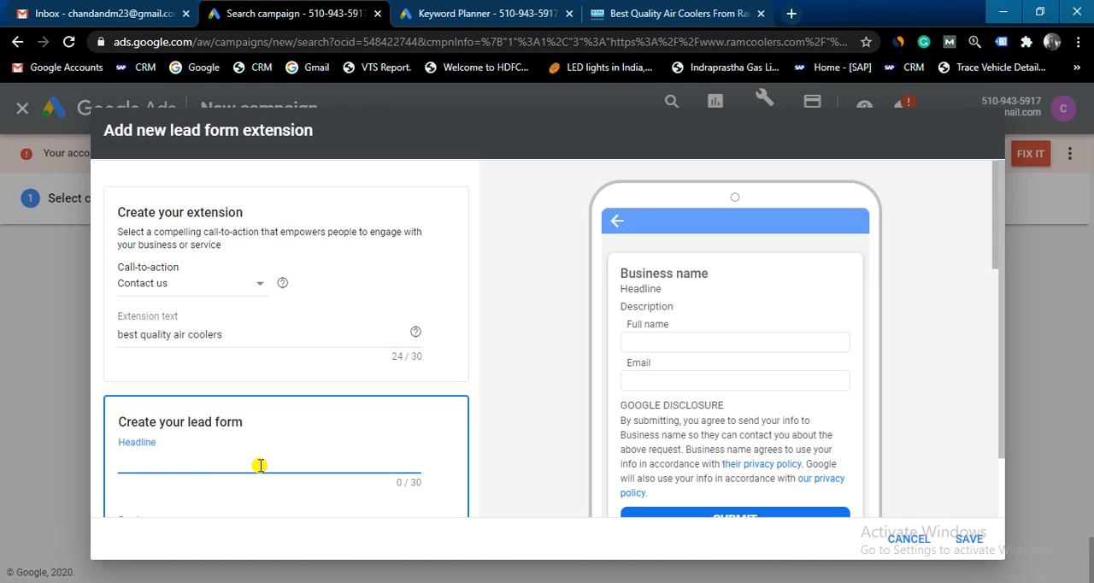
{"action": "type", "text": "Ram coolers"}
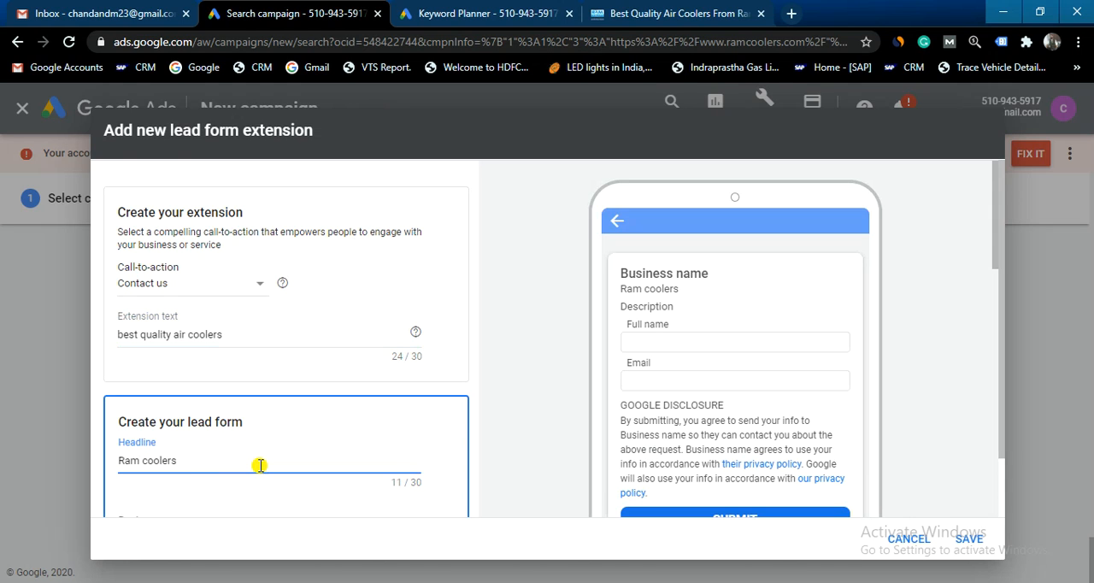
{"action": "scroll", "coordinate": [259, 465], "scroll_direction": "down", "scroll_amount": 4}
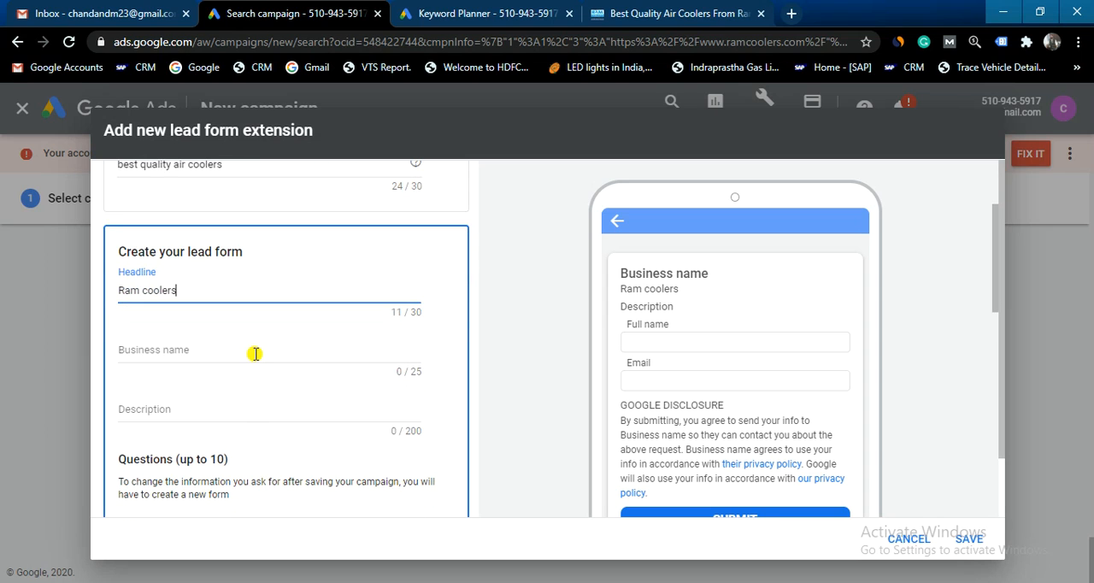
{"action": "left_click", "coordinate": [256, 345]}
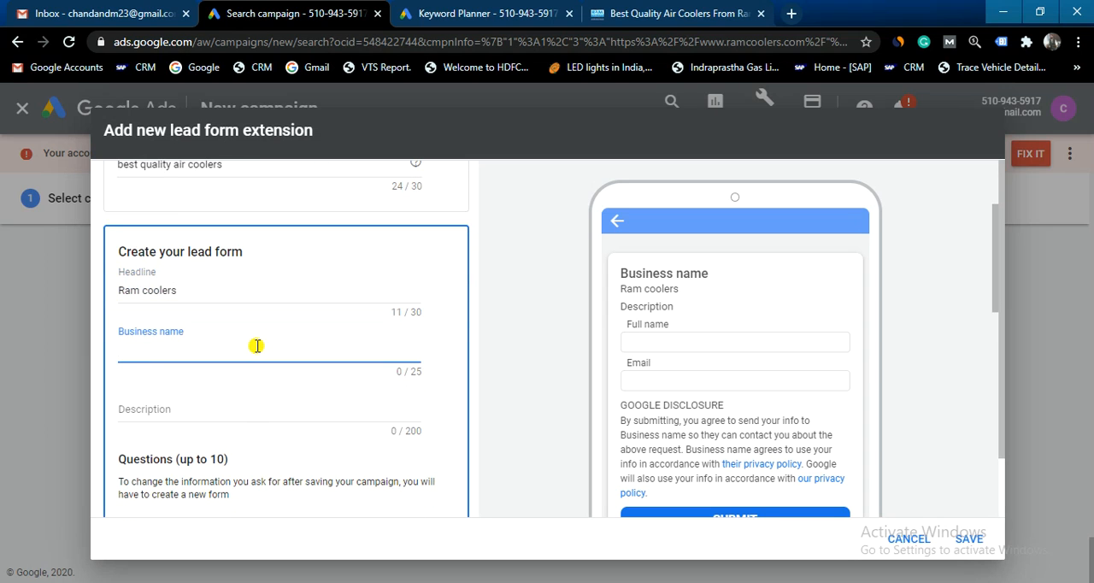
{"action": "type", "text": "A"}
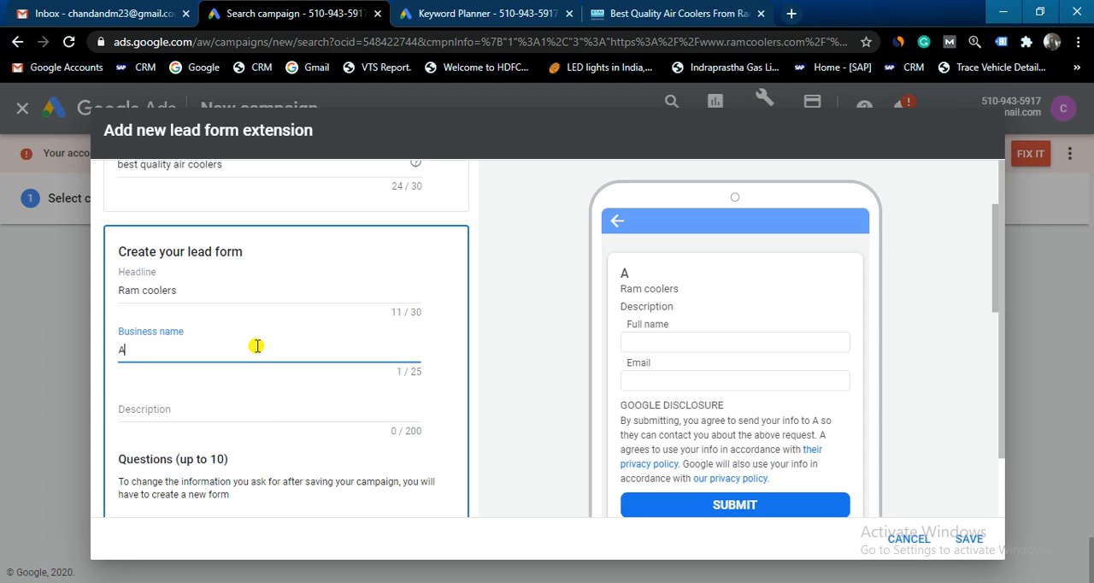
{"action": "type", "text": "ir co"}
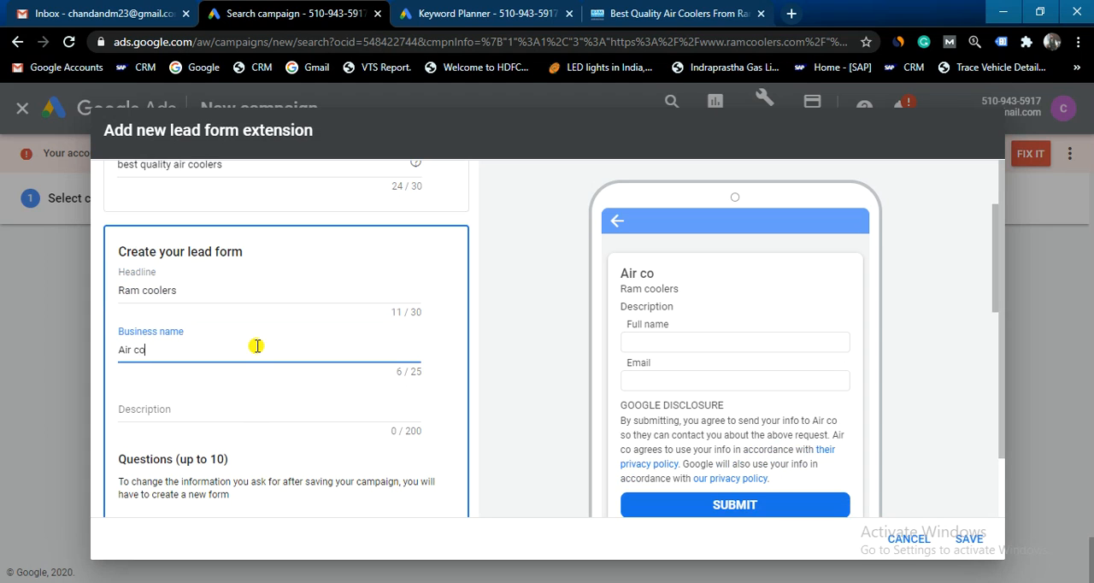
{"action": "type", "text": "olers"}
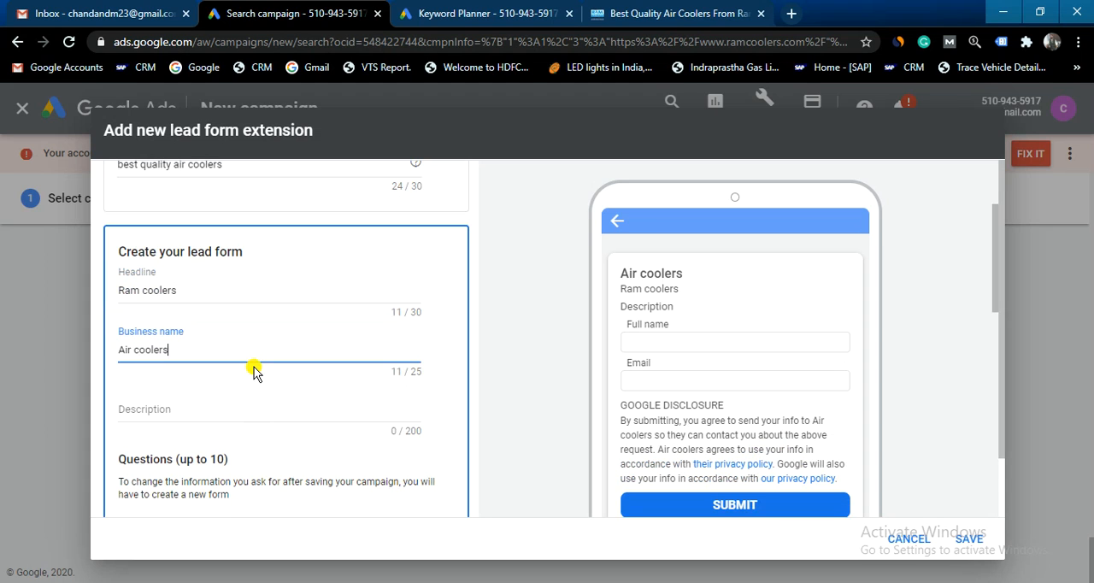
Step: Enter "best price" as the lead form's description
{"action": "left_click", "coordinate": [243, 425]}
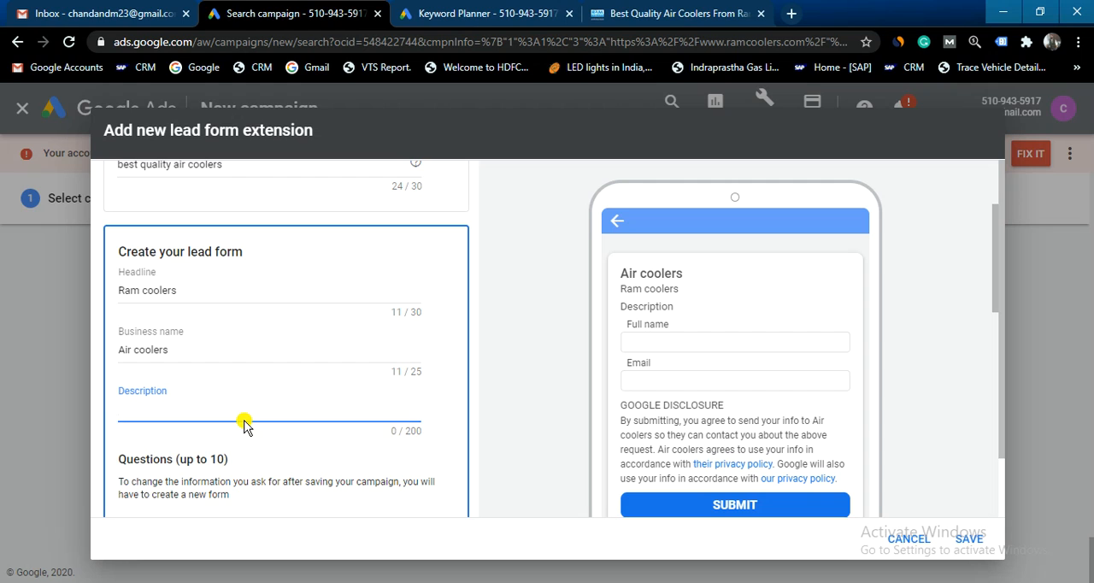
{"action": "type", "text": "best price"}
Step: Request full name, phone number, email, country and state/province as the lead form's contact information
{"action": "scroll", "coordinate": [244, 425], "scroll_direction": "down", "scroll_amount": 5}
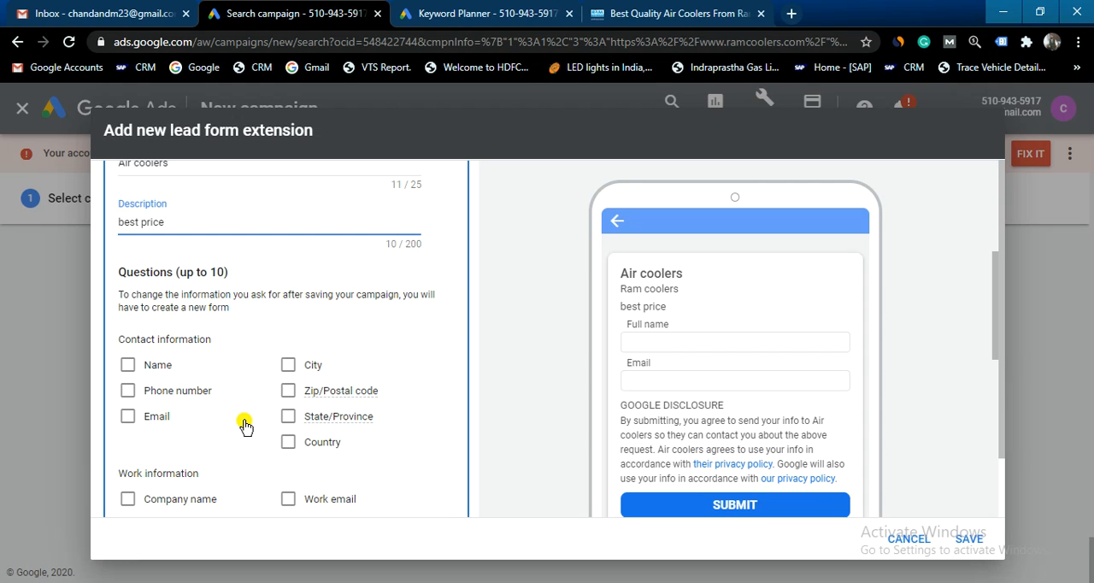
{"action": "left_click", "coordinate": [128, 365]}
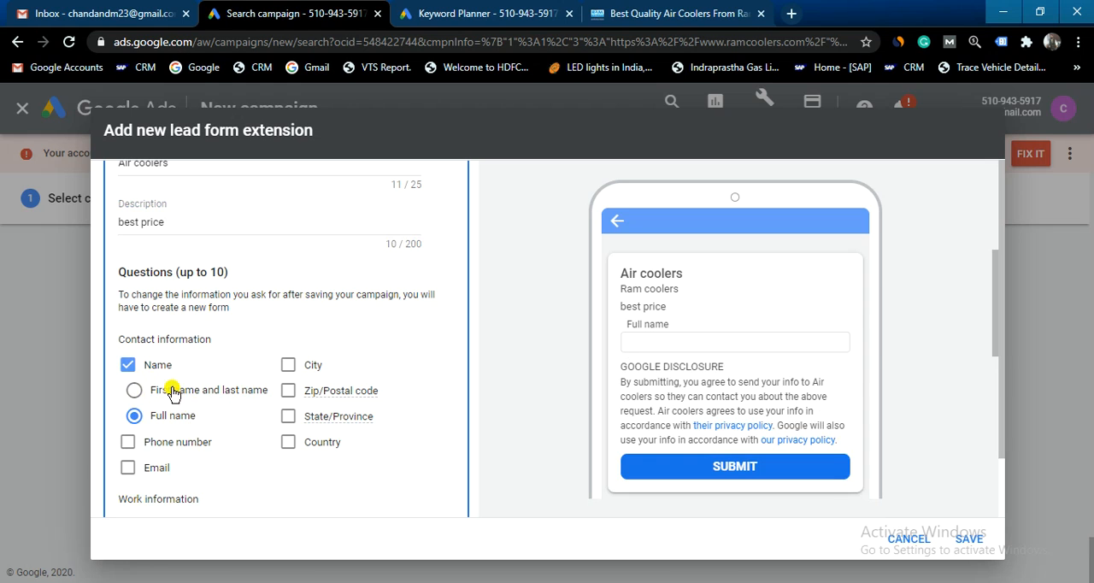
{"action": "left_click", "coordinate": [136, 392]}
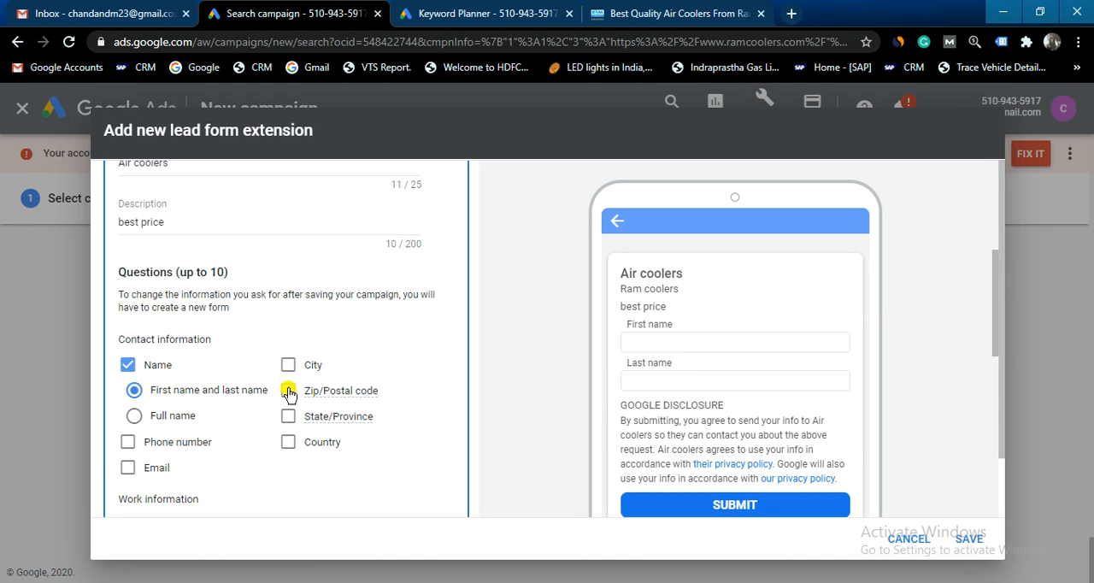
{"action": "left_click", "coordinate": [136, 418]}
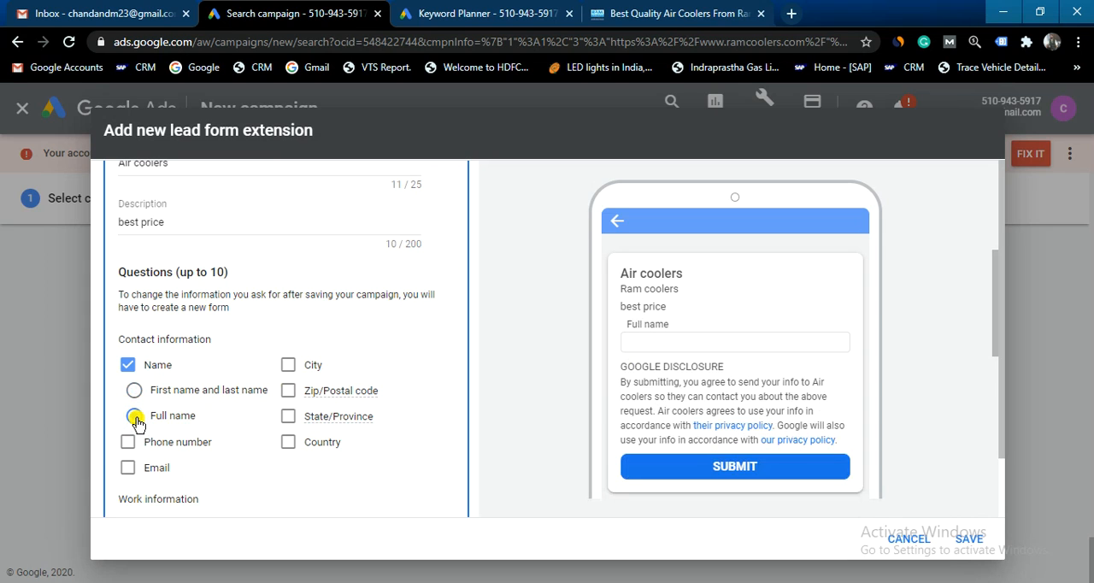
{"action": "left_click", "coordinate": [127, 467]}
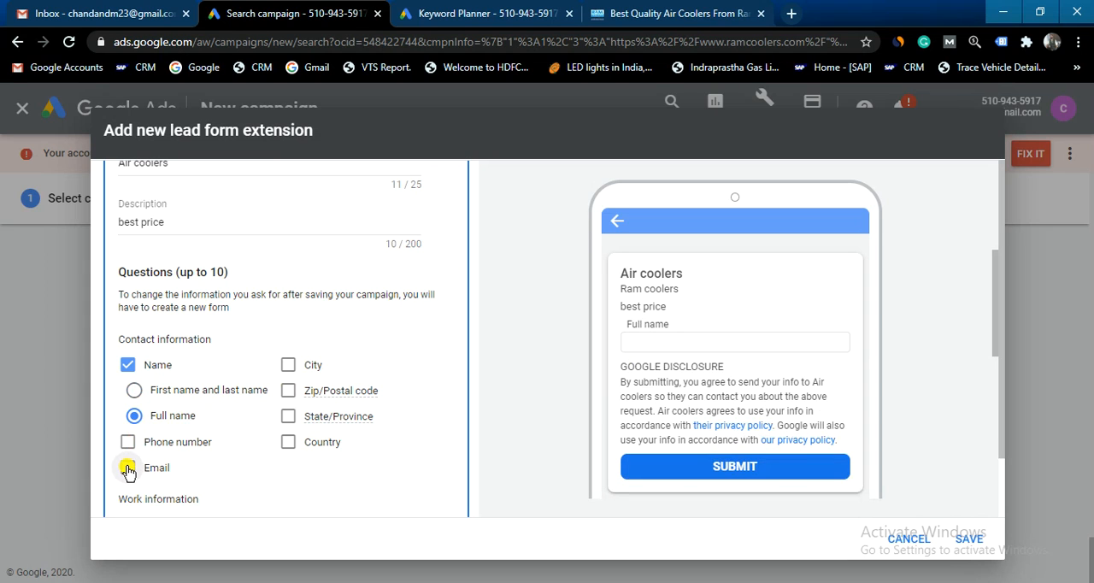
{"action": "left_click", "coordinate": [127, 442]}
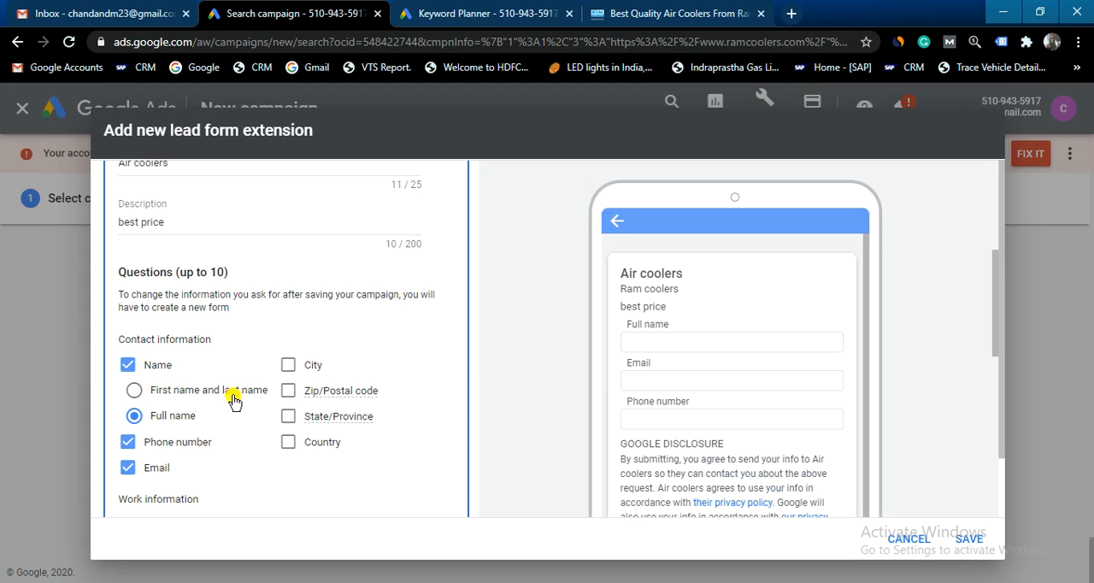
{"action": "left_click", "coordinate": [289, 442]}
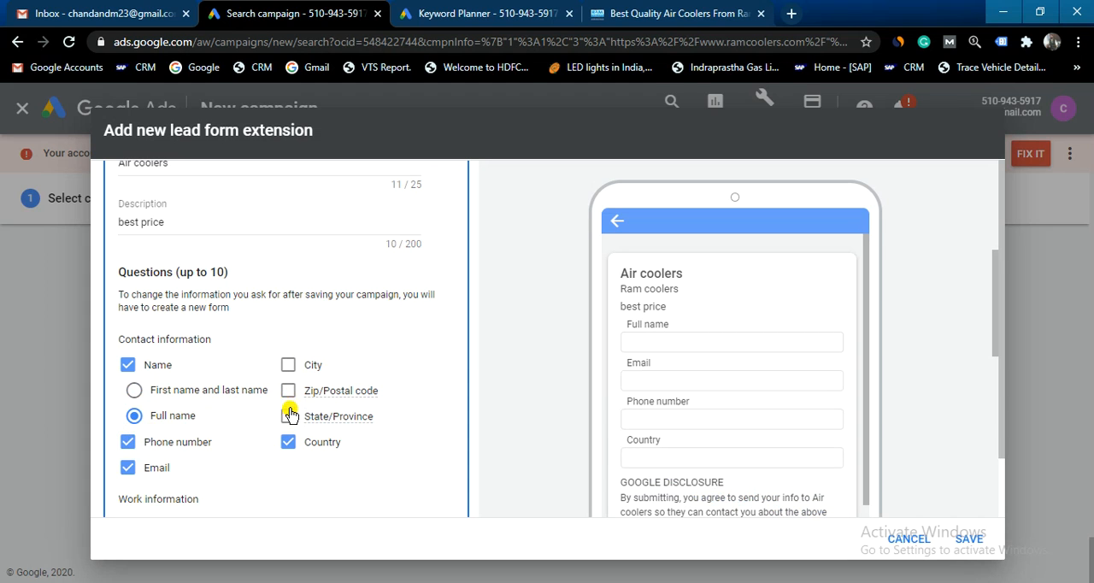
{"action": "left_click", "coordinate": [288, 416]}
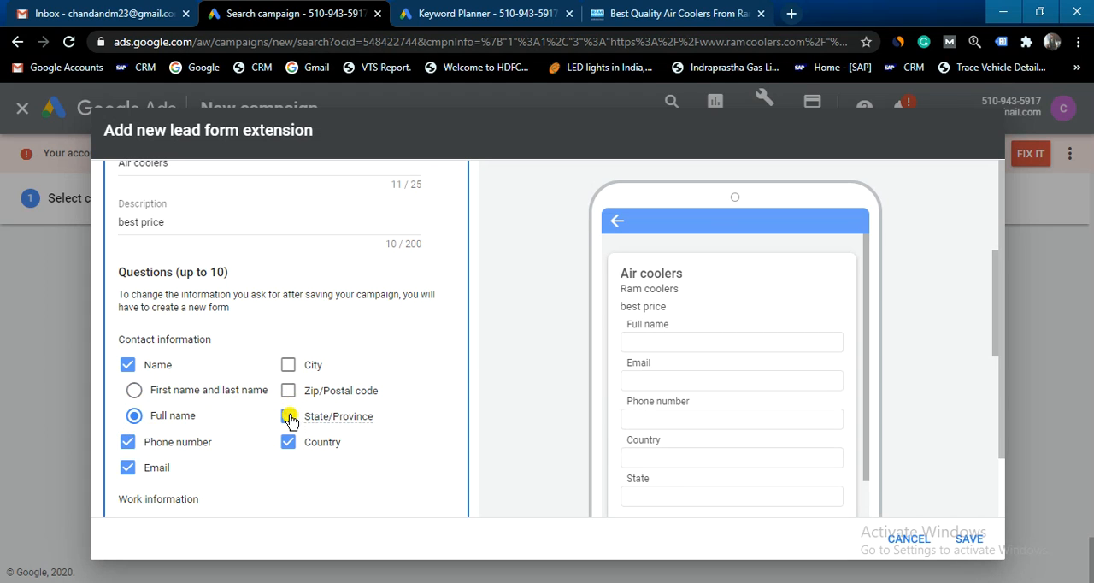
Step: Review the lead form's remaining fields and its background image upload dialog, closing the dialog without adding an image
{"action": "scroll", "coordinate": [288, 419], "scroll_direction": "down", "scroll_amount": 3}
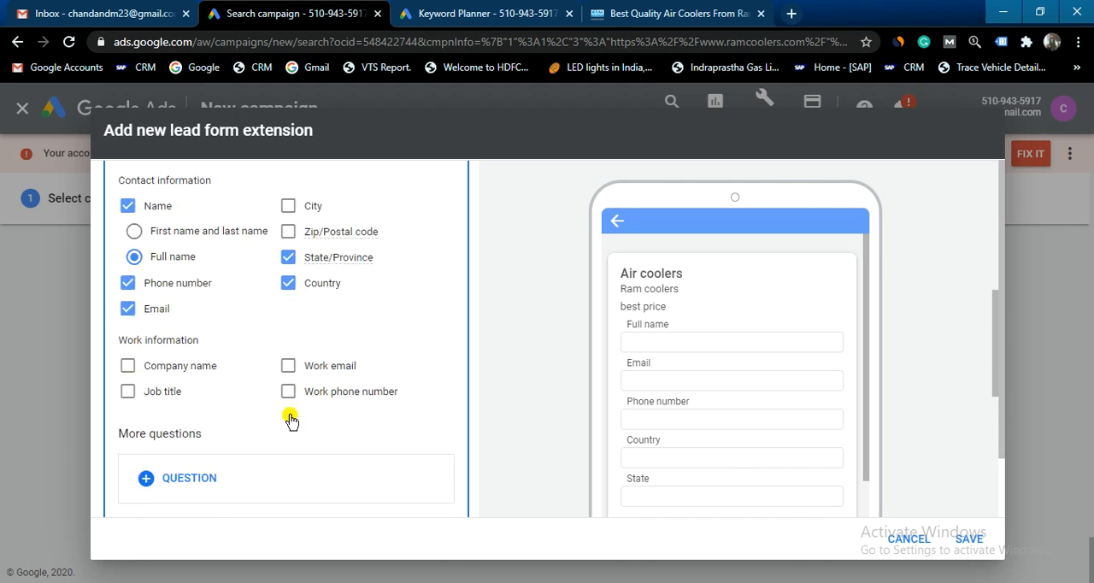
{"action": "scroll", "coordinate": [289, 419], "scroll_direction": "down", "scroll_amount": 2}
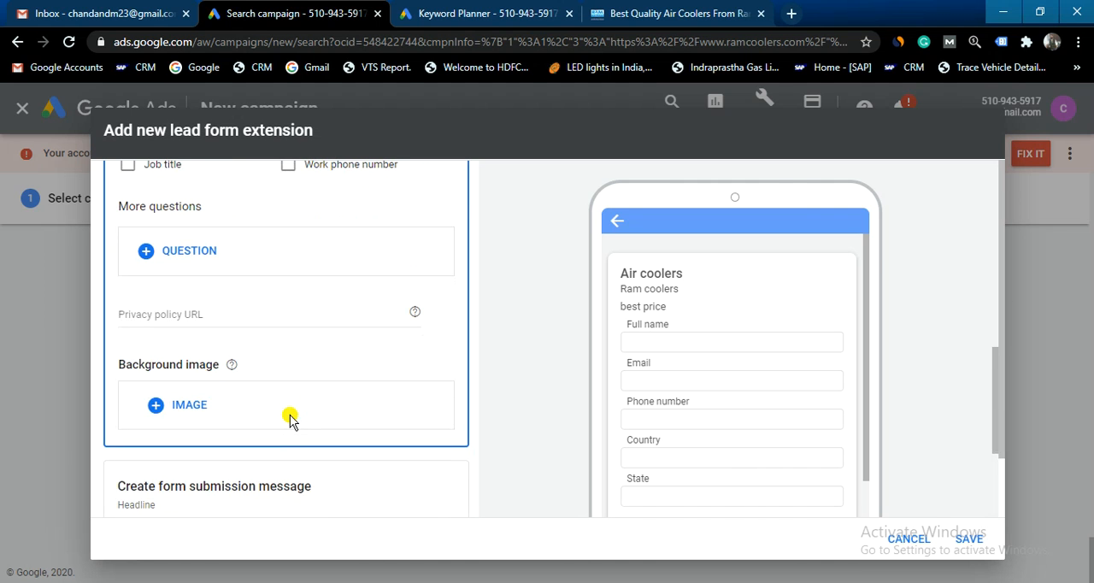
{"action": "scroll", "coordinate": [289, 418], "scroll_direction": "up", "scroll_amount": 1}
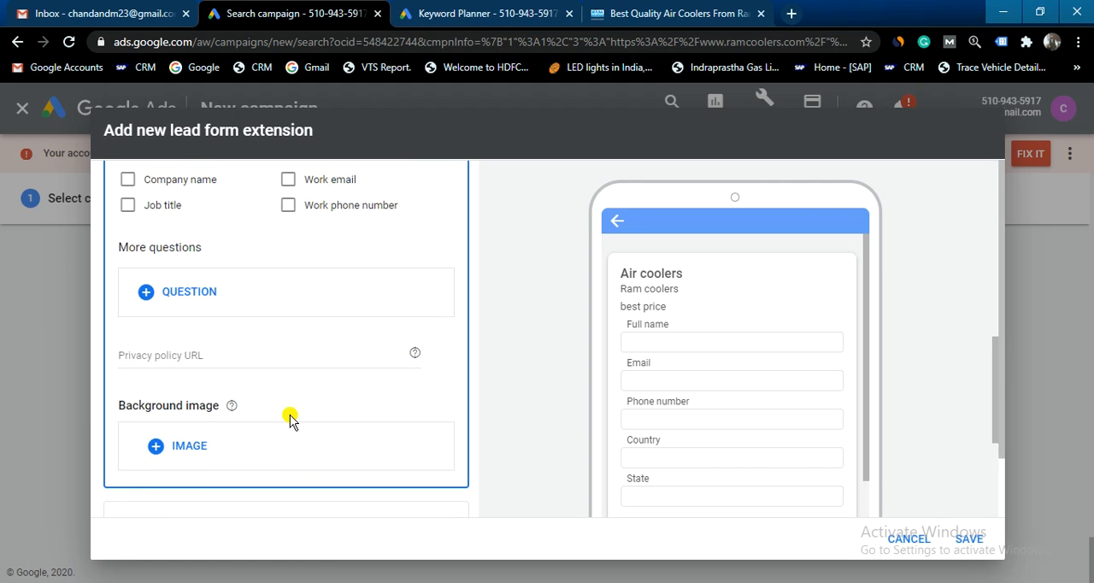
{"action": "scroll", "coordinate": [289, 419], "scroll_direction": "down", "scroll_amount": 1}
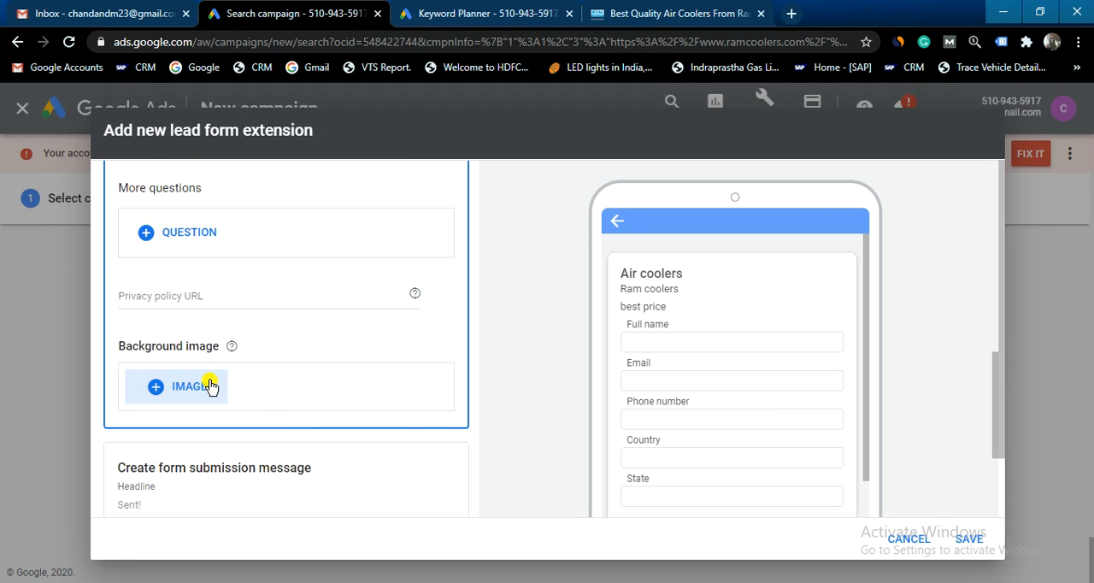
{"action": "left_click", "coordinate": [210, 386]}
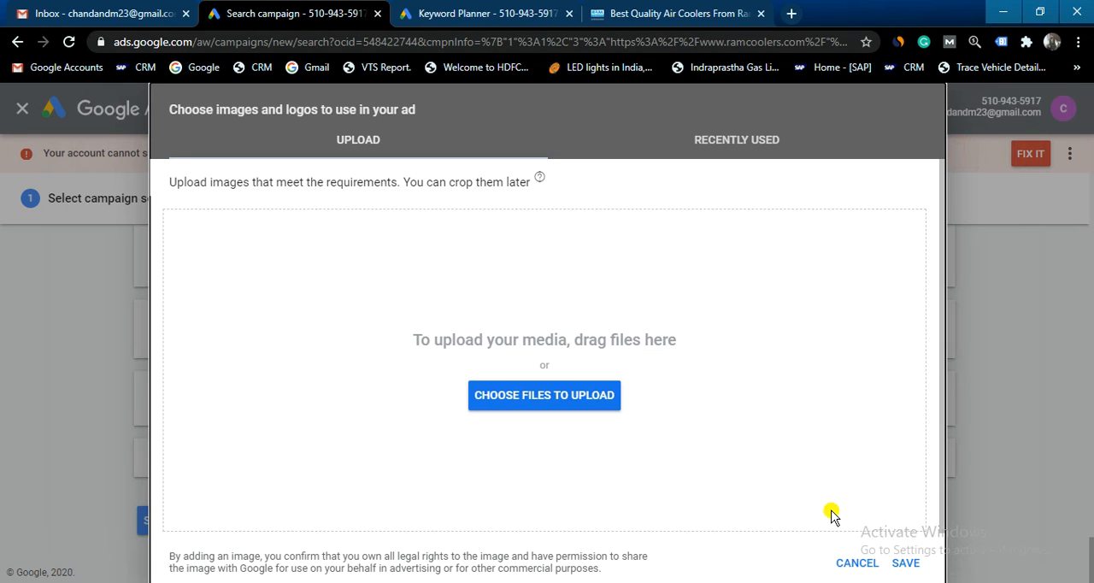
{"action": "left_click", "coordinate": [859, 563]}
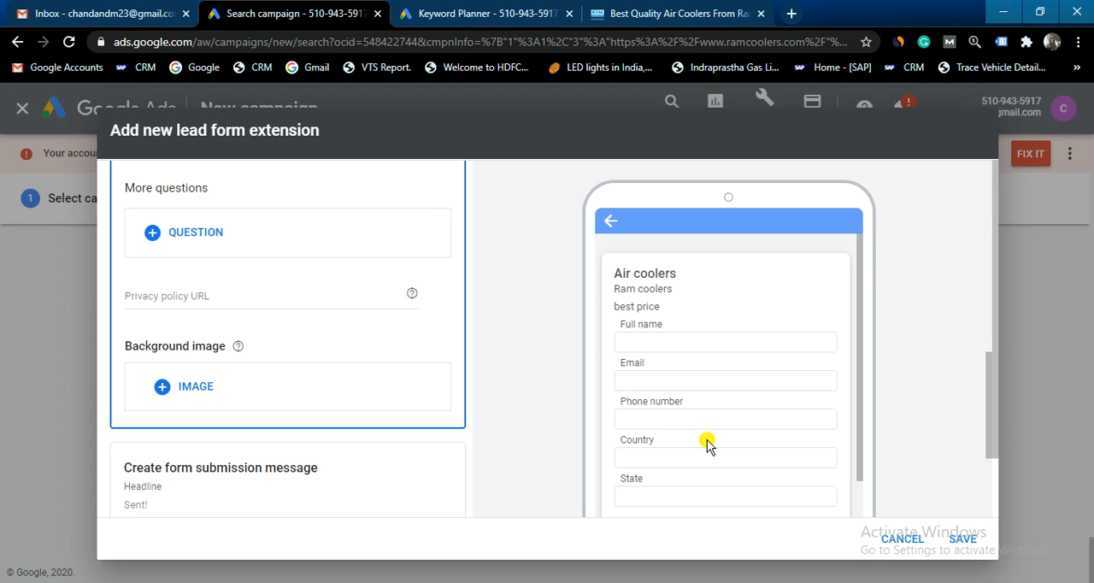
Step: Check the lead form preview and the terms, and try to save the lead form extension
{"action": "scroll", "coordinate": [706, 441], "scroll_direction": "down", "scroll_amount": 2}
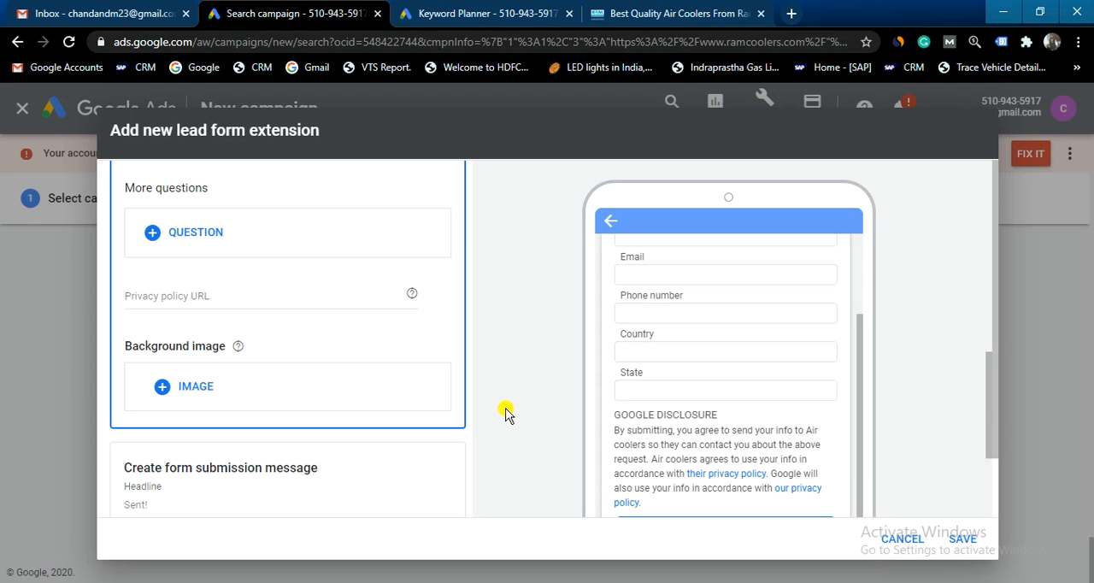
{"action": "scroll", "coordinate": [501, 409], "scroll_direction": "down", "scroll_amount": 5}
{"action": "scroll", "coordinate": [505, 414], "scroll_direction": "down", "scroll_amount": 5}
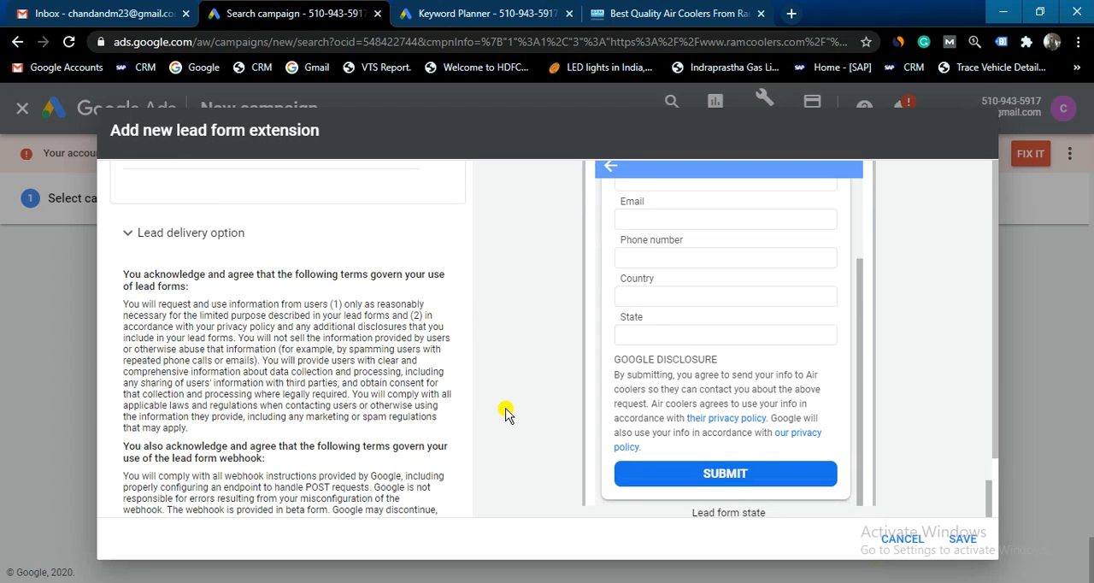
{"action": "left_click", "coordinate": [967, 542]}
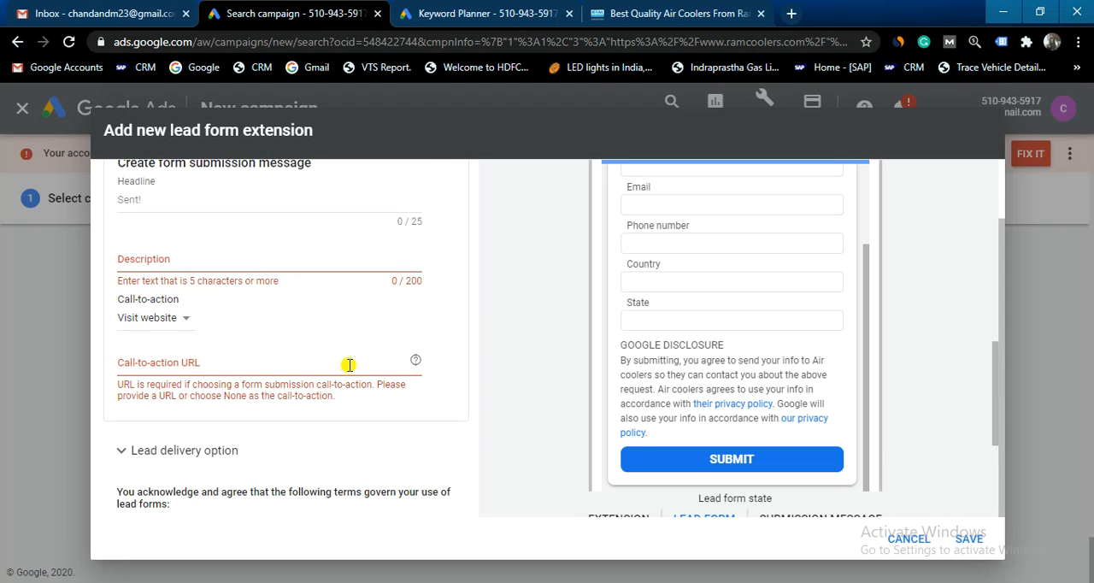
Step: Set the headline of the form submission message to "thank you"
{"action": "scroll", "coordinate": [299, 361], "scroll_direction": "up", "scroll_amount": 1}
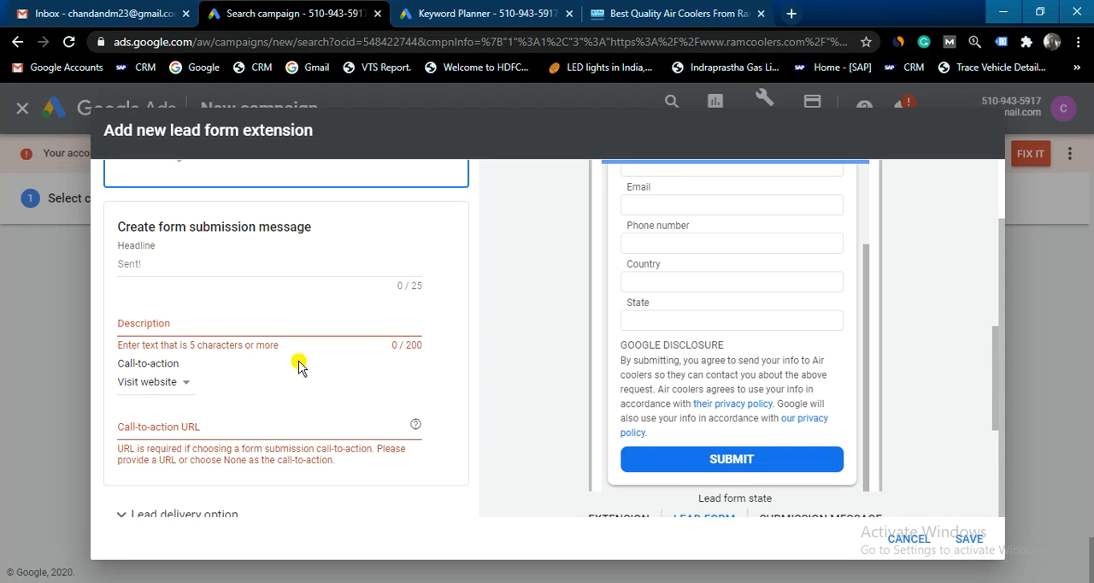
{"action": "left_click", "coordinate": [272, 322]}
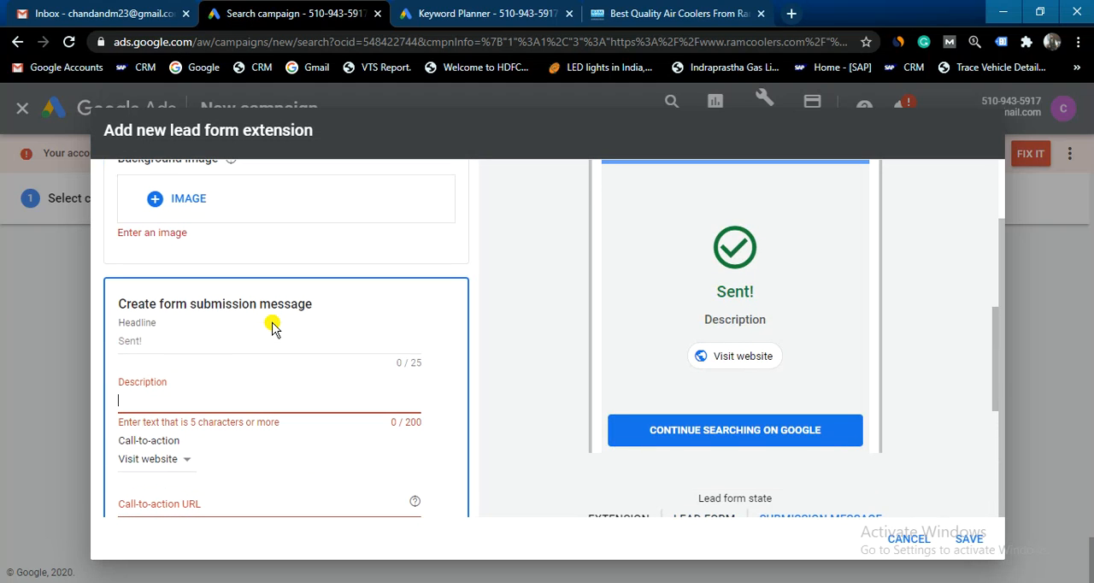
{"action": "left_click", "coordinate": [253, 340]}
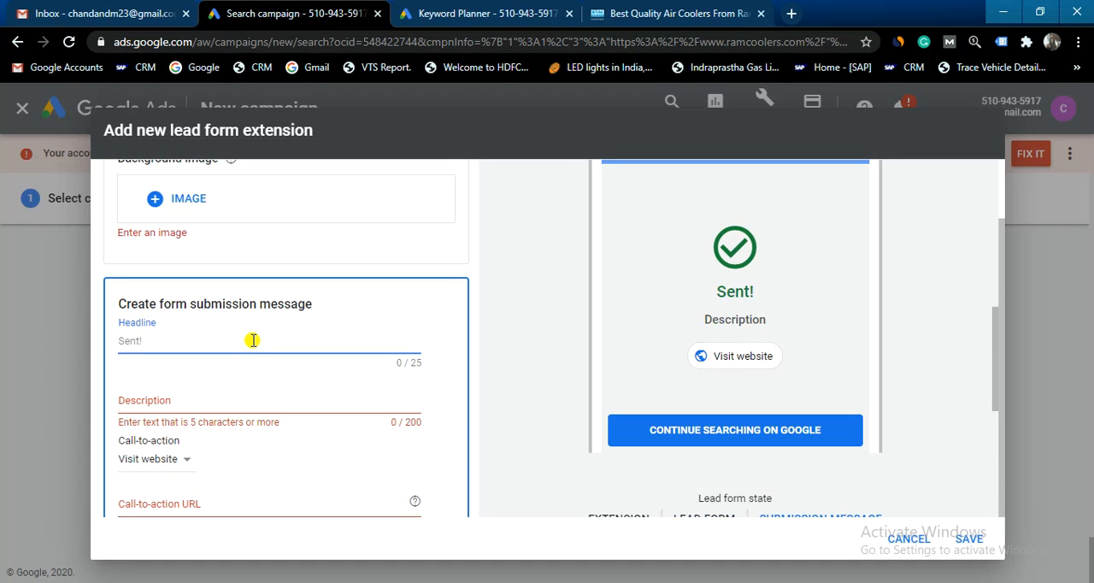
{"action": "type", "text": "thanky"}
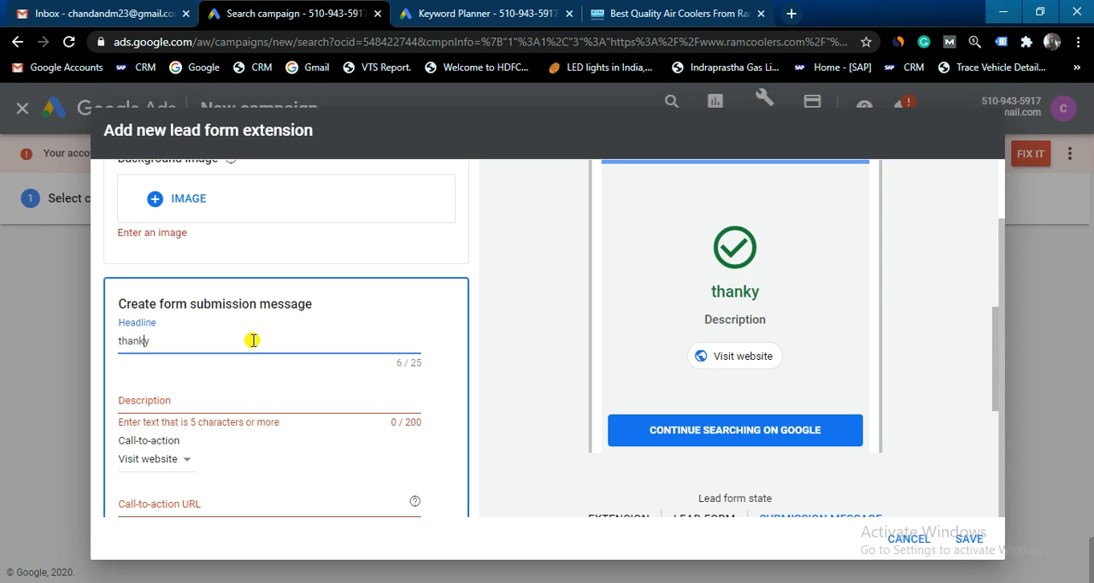
{"action": "type", "text": " ou"}
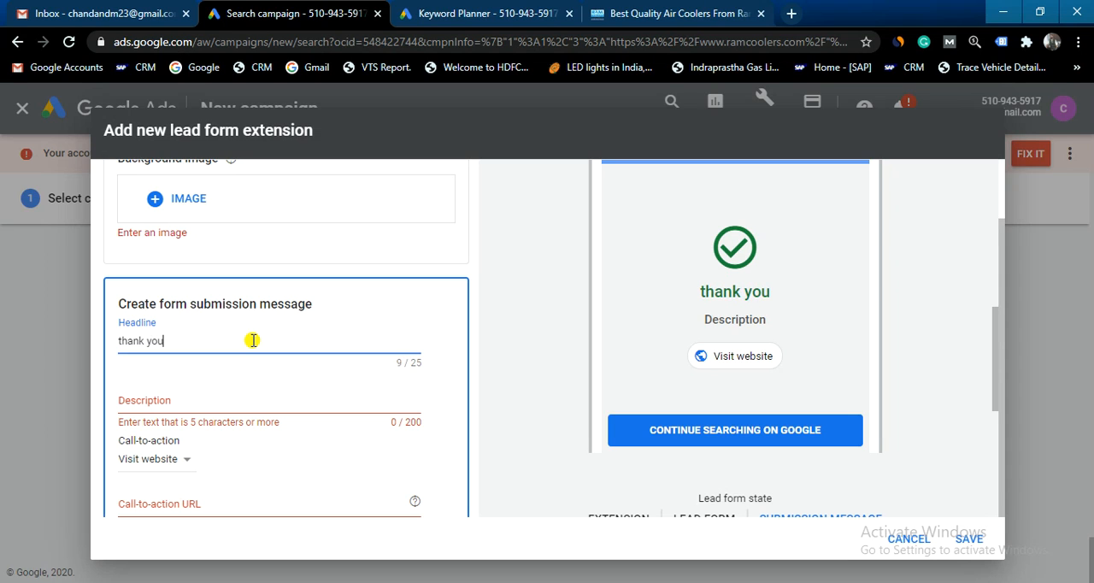
Step: Enter "refer to earn" as the description of the form submission message
{"action": "left_click", "coordinate": [255, 402]}
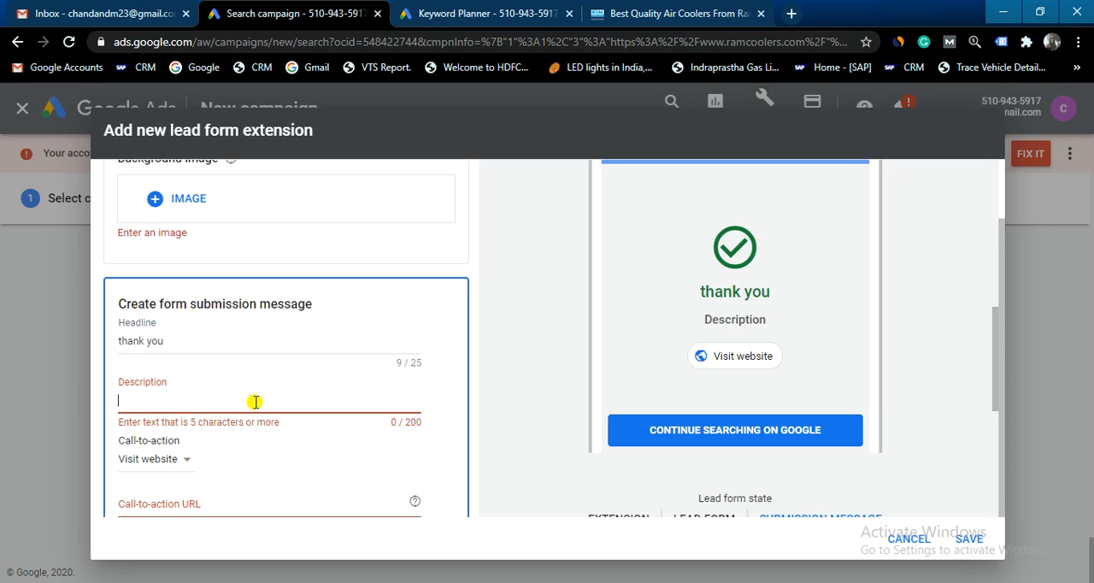
{"action": "type", "text": "visi"}
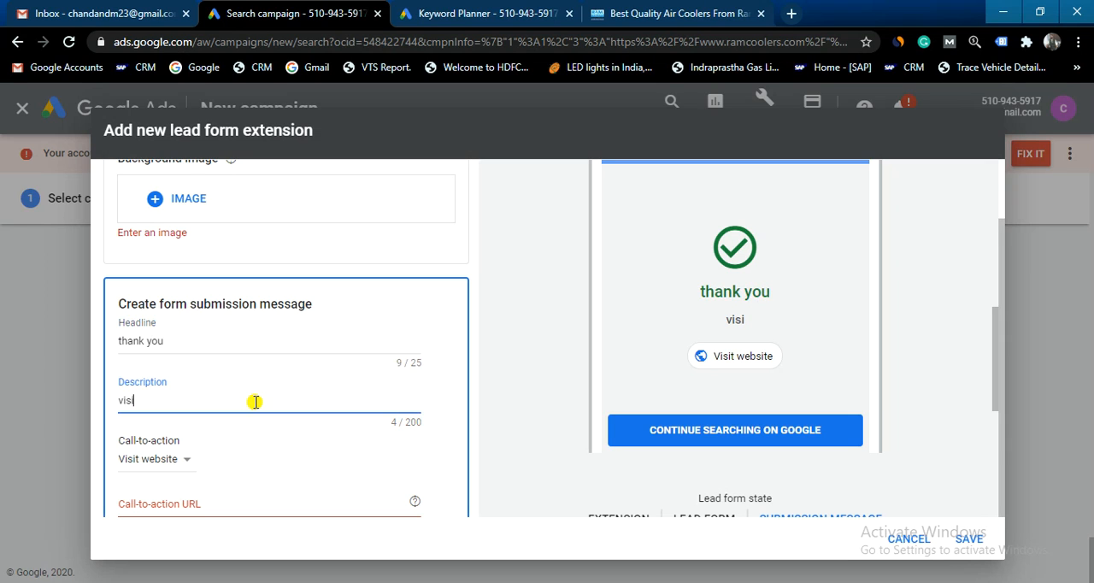
{"action": "key", "text": "Left"}
{"action": "key", "text": "Left"}
{"action": "key", "text": "Left"}
{"action": "key", "text": "Delete"}
{"action": "key", "text": "Delete"}
{"action": "key", "text": "Delete"}
{"action": "key", "text": "Delete"}
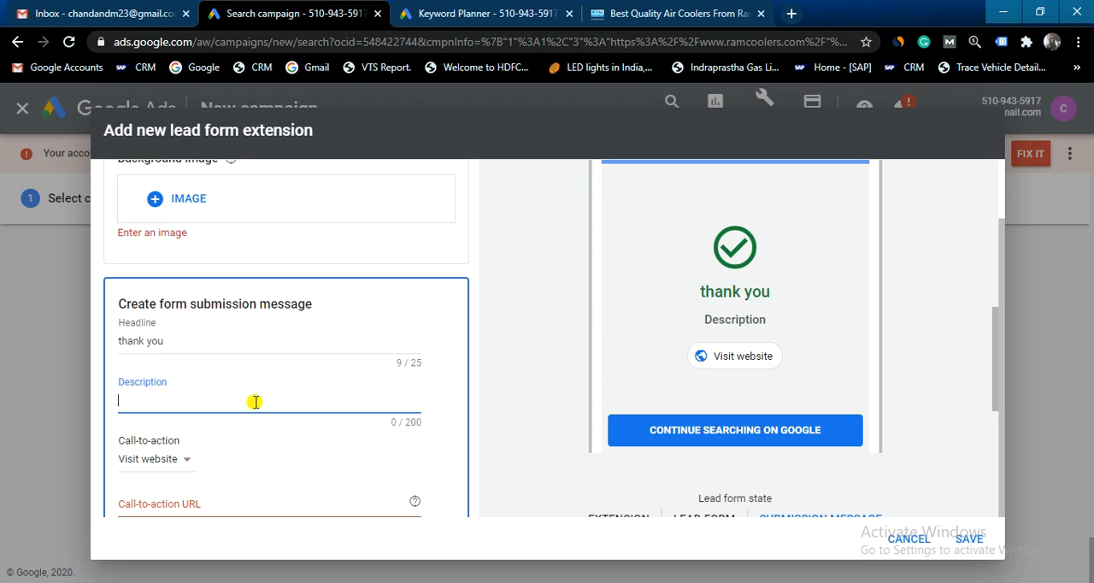
{"action": "type", "text": "refer to"}
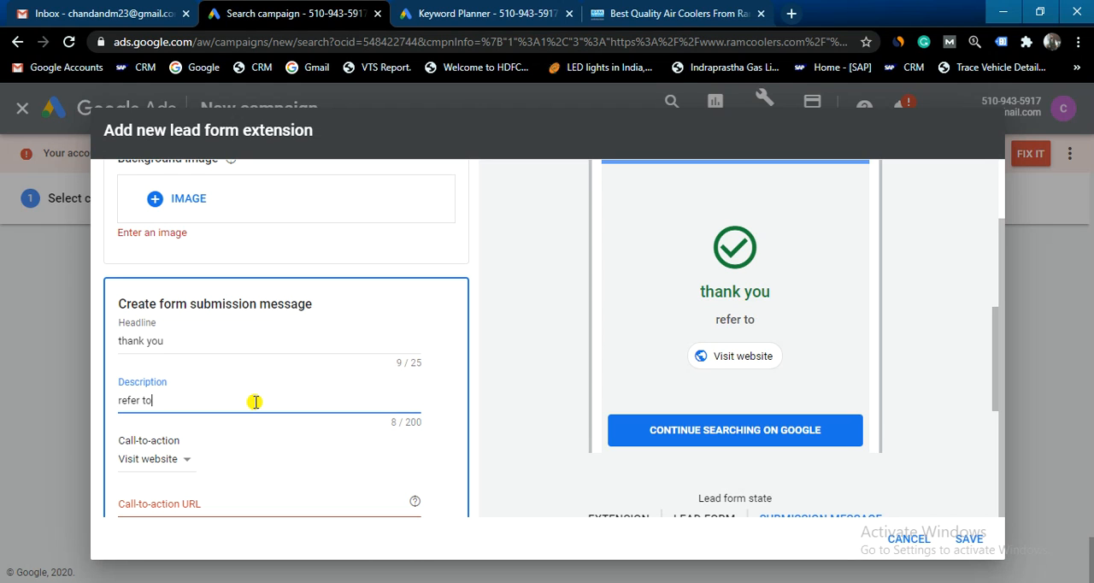
{"action": "type", "text": " earn"}
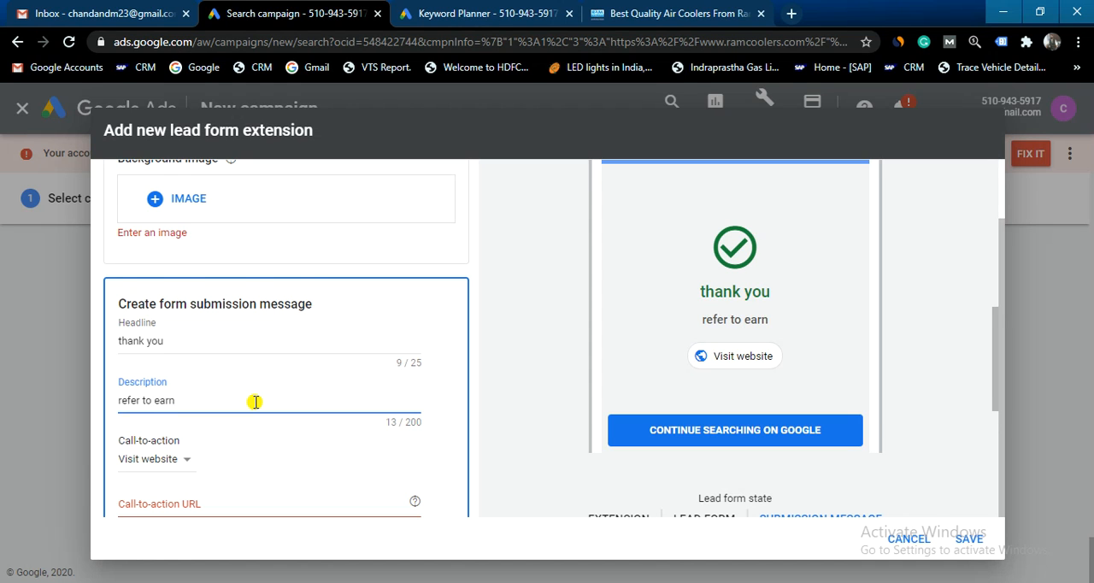
Step: Check the call-to-action choices for the form submission message and keep Visit website
{"action": "scroll", "coordinate": [255, 401], "scroll_direction": "down", "scroll_amount": 1}
{"action": "left_click", "coordinate": [188, 418]}
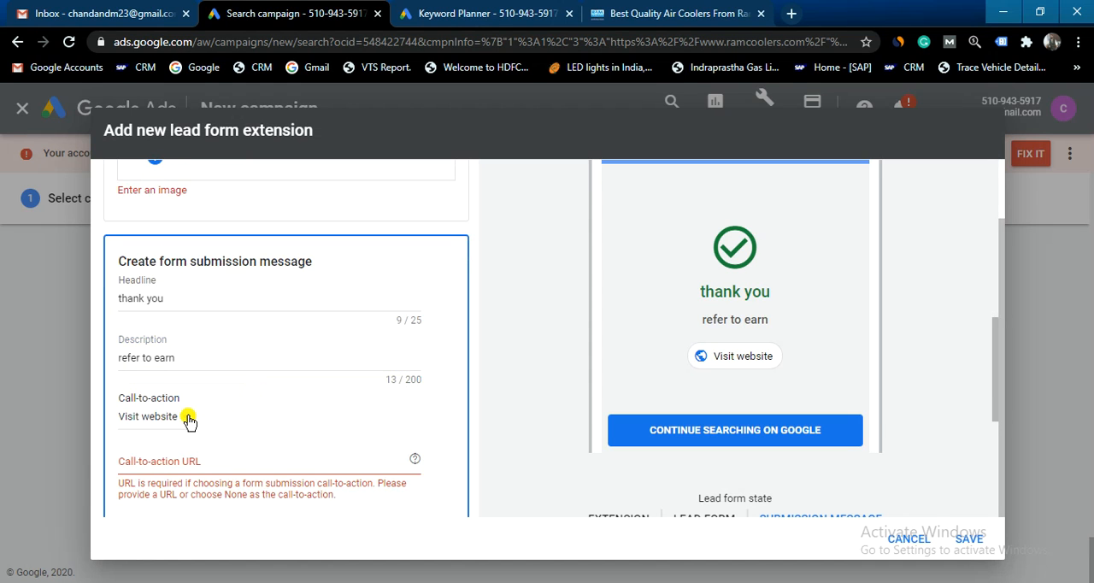
{"action": "left_click", "coordinate": [188, 419]}
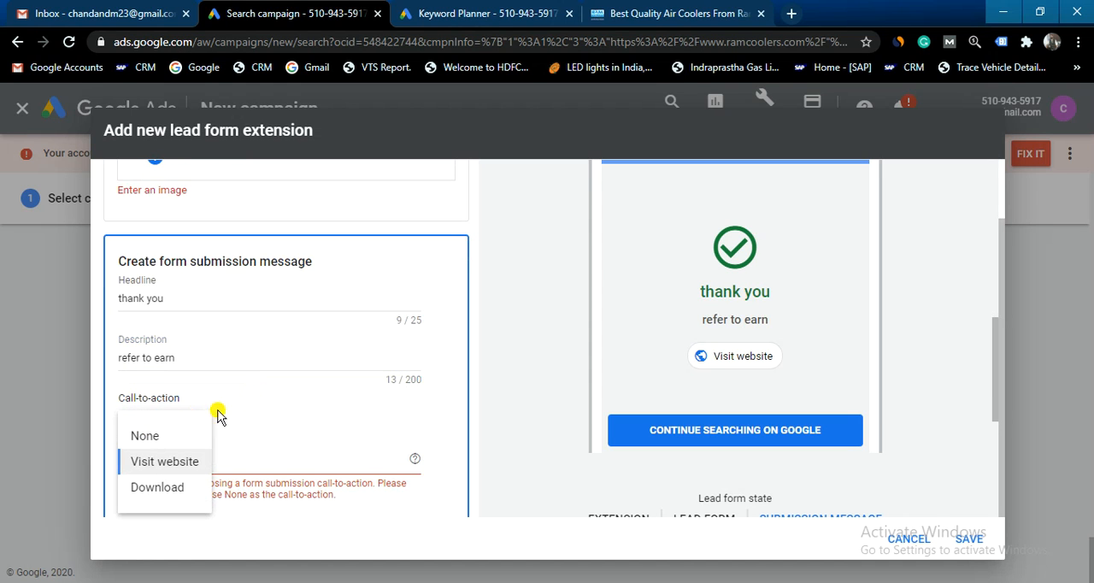
{"action": "left_click", "coordinate": [285, 407]}
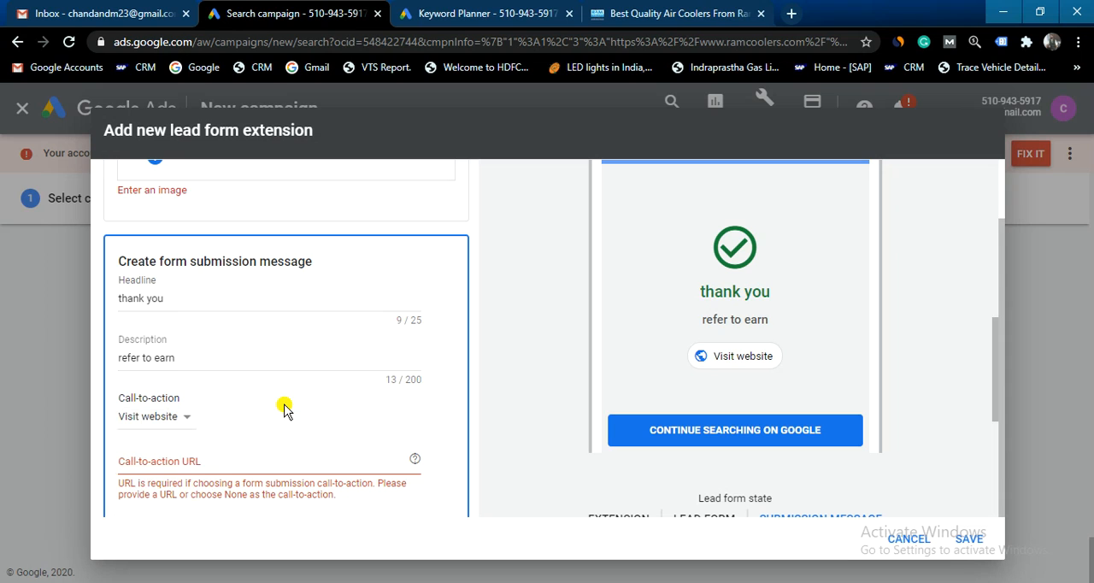
Step: Open the Room Cooler category page on the Ram Coolers website and copy its address for the call-to-action URL
{"action": "left_click", "coordinate": [235, 459]}
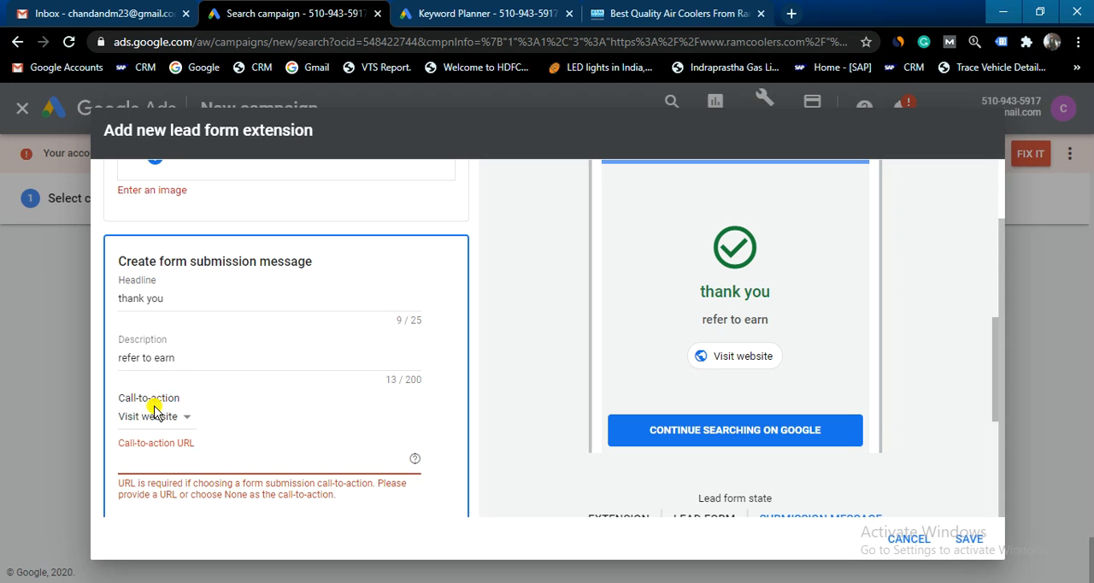
{"action": "left_click", "coordinate": [672, 12]}
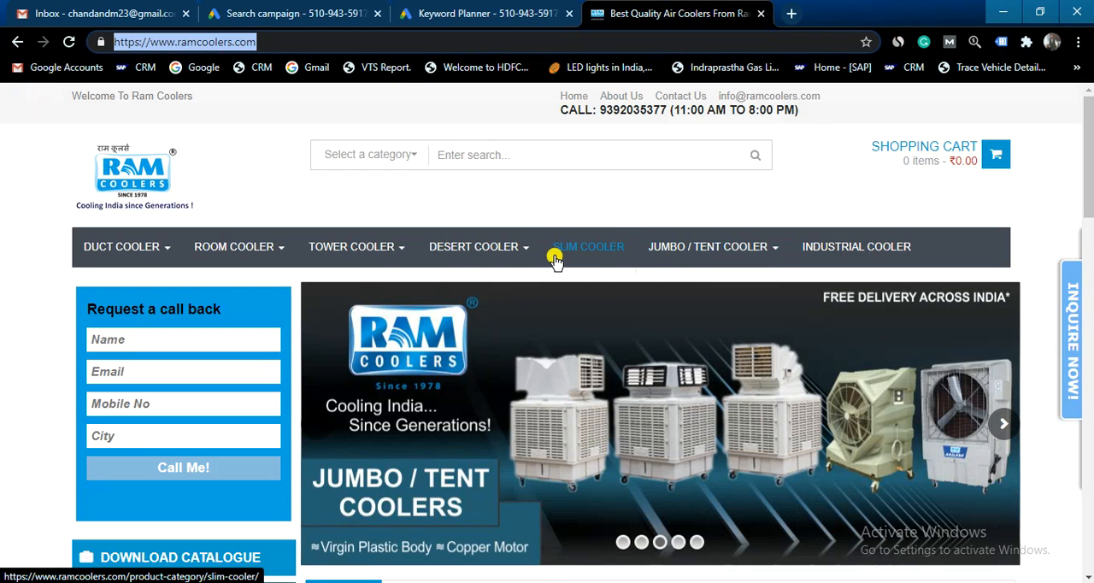
{"action": "left_click", "coordinate": [224, 250]}
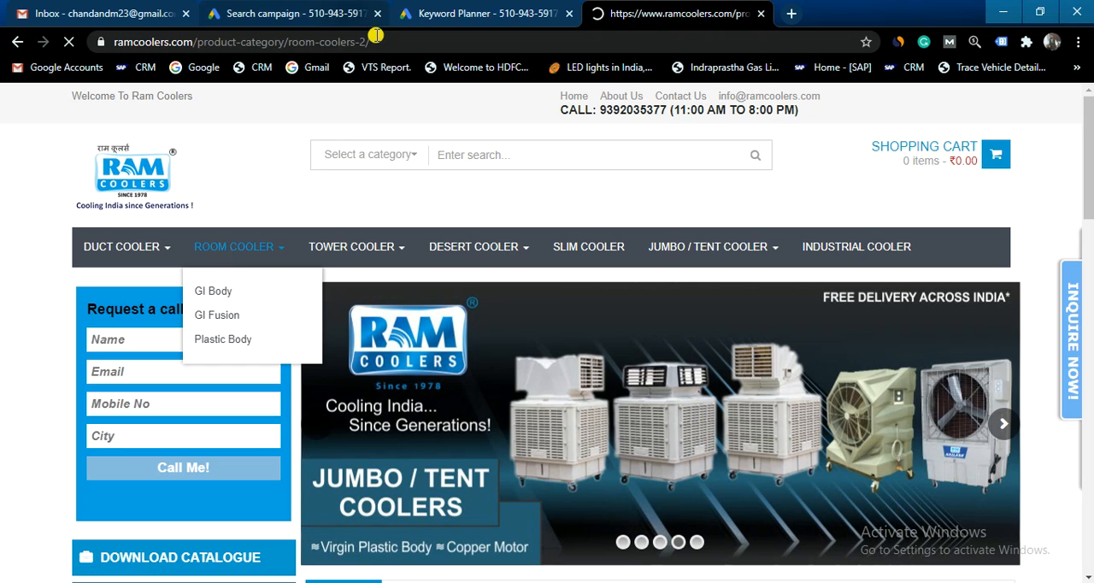
{"action": "left_click_drag", "start_coordinate": [369, 41], "coordinate": [96, 40]}
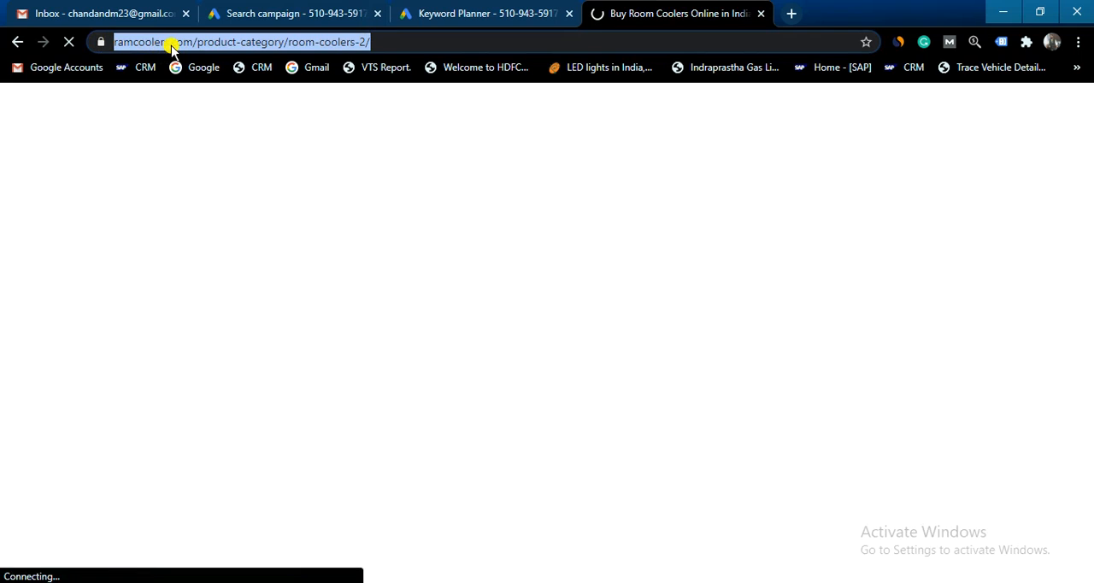
{"action": "right_click", "coordinate": [172, 42]}
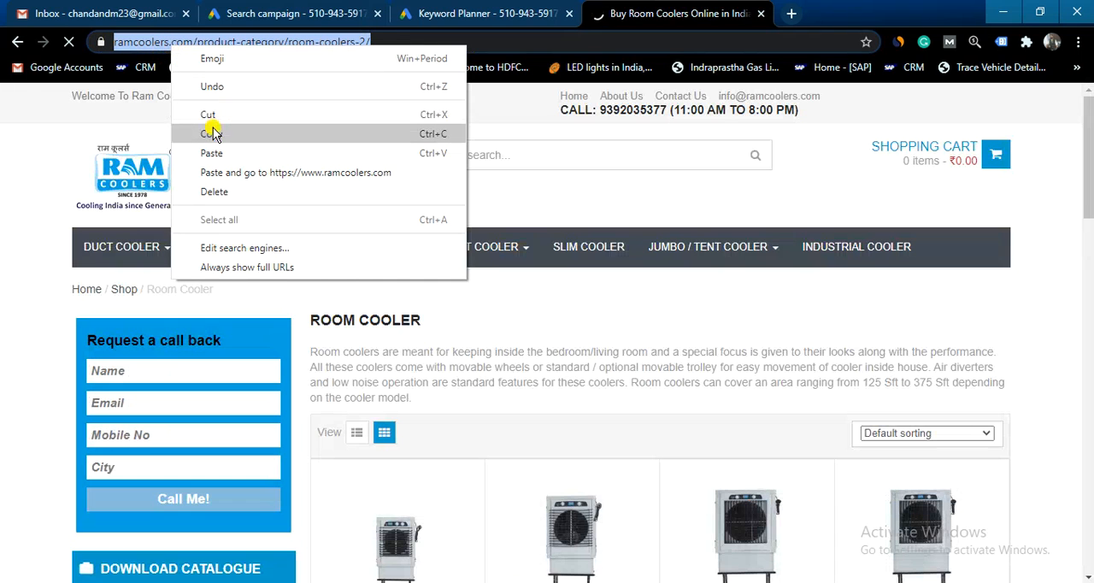
{"action": "left_click", "coordinate": [213, 133]}
Step: Back in the lead form, enter the copied room-coolers-2 category page address as the call-to-action URL
{"action": "left_click", "coordinate": [309, 7]}
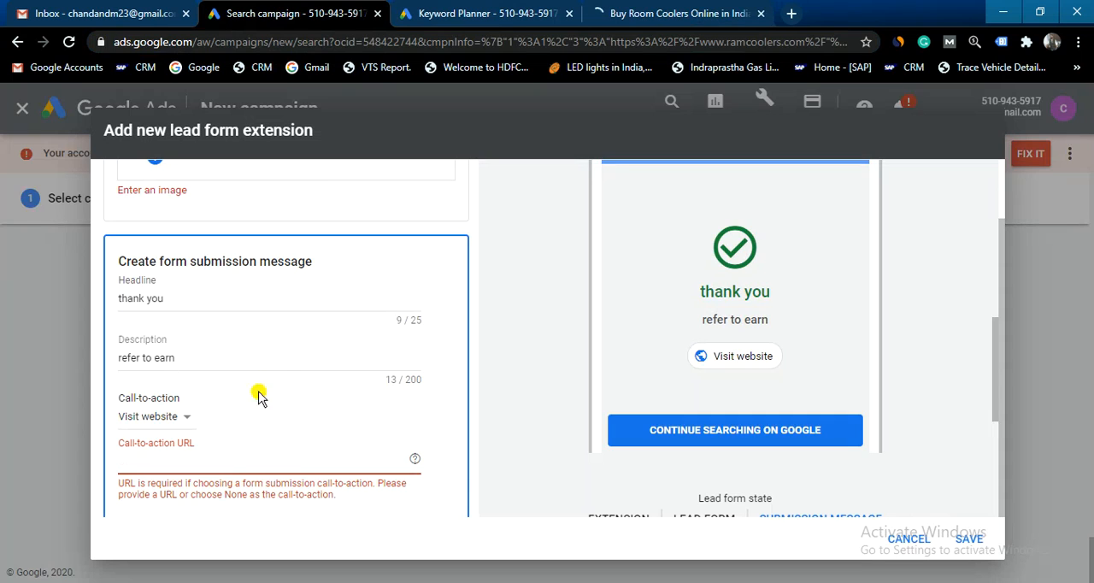
{"action": "left_click", "coordinate": [222, 458]}
{"action": "key", "text": "ctrl+v"}
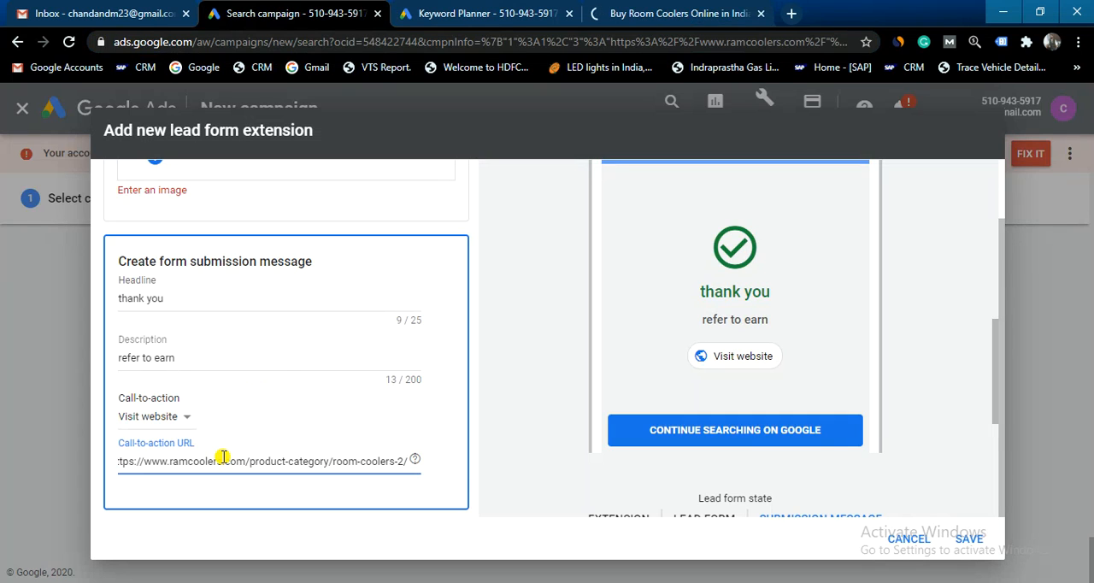
{"action": "key", "text": "Home"}
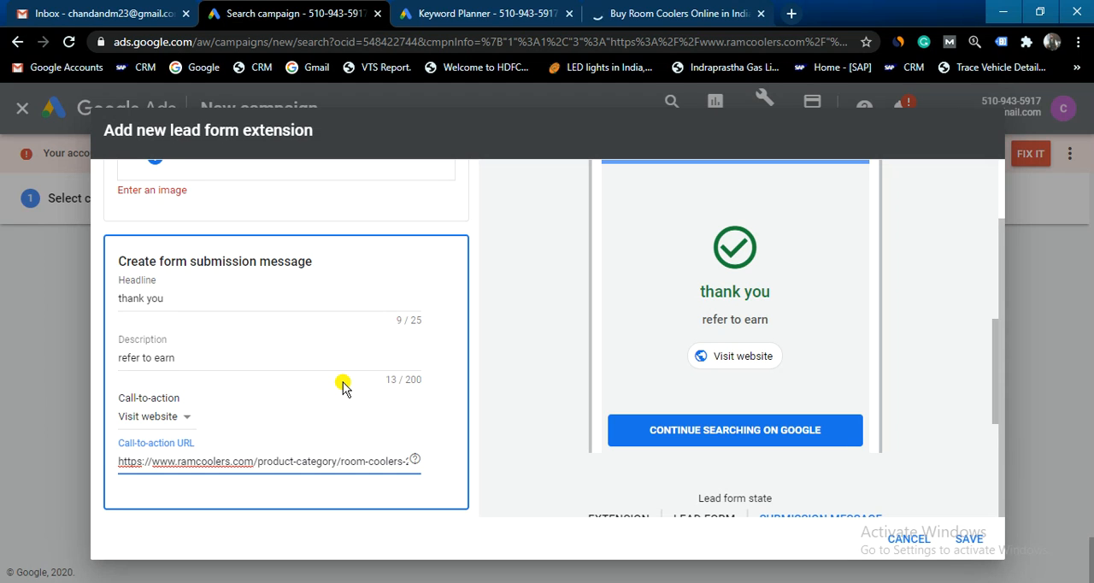
Step: Go through the lead form terms and try to save the lead form extension
{"action": "scroll", "coordinate": [341, 387], "scroll_direction": "down", "scroll_amount": 1}
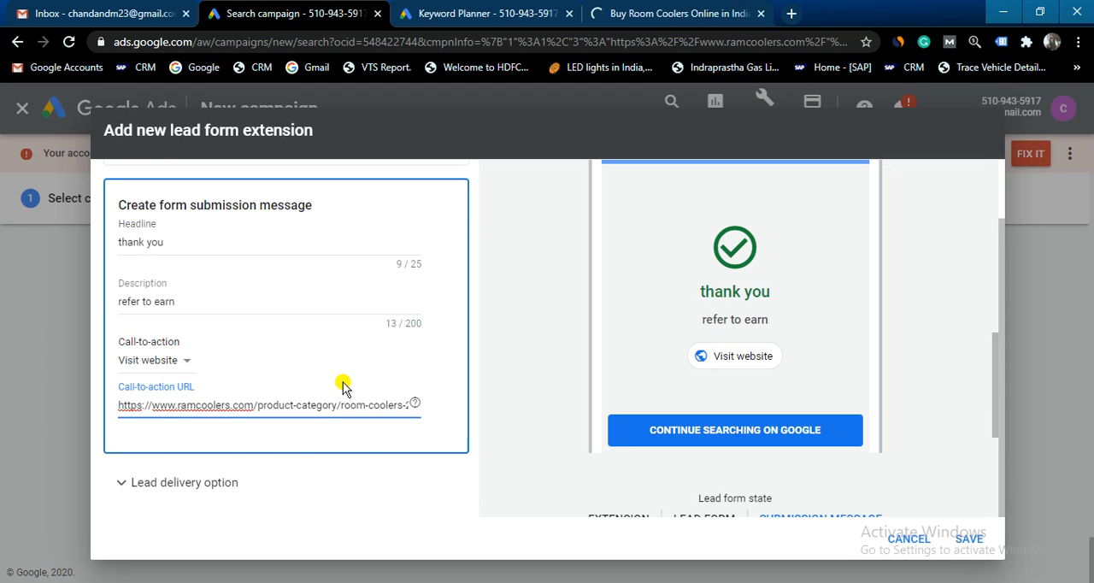
{"action": "scroll", "coordinate": [342, 387], "scroll_direction": "down", "scroll_amount": 4}
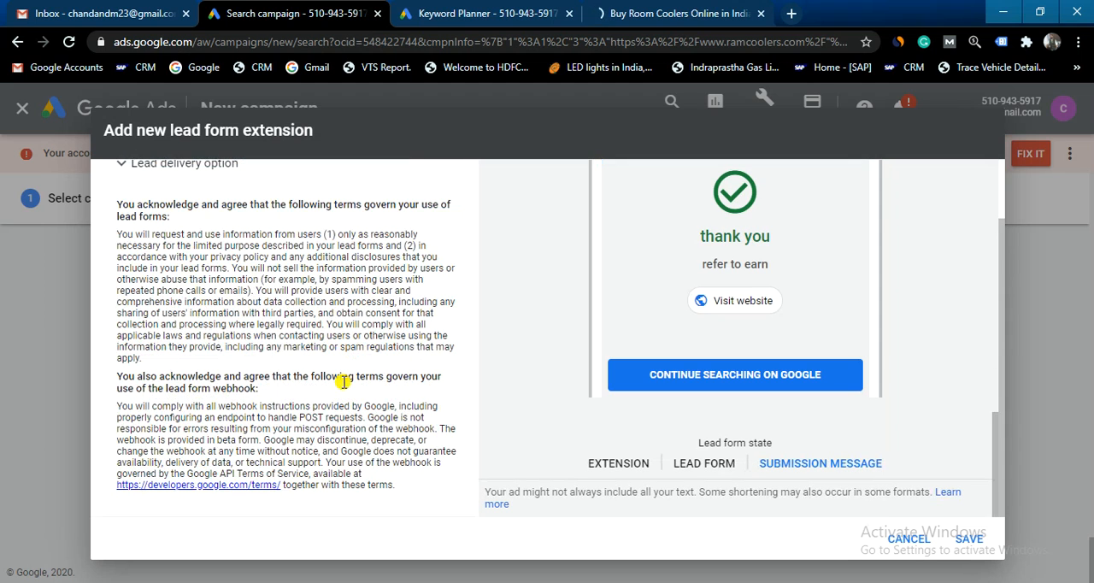
{"action": "left_click", "coordinate": [967, 539]}
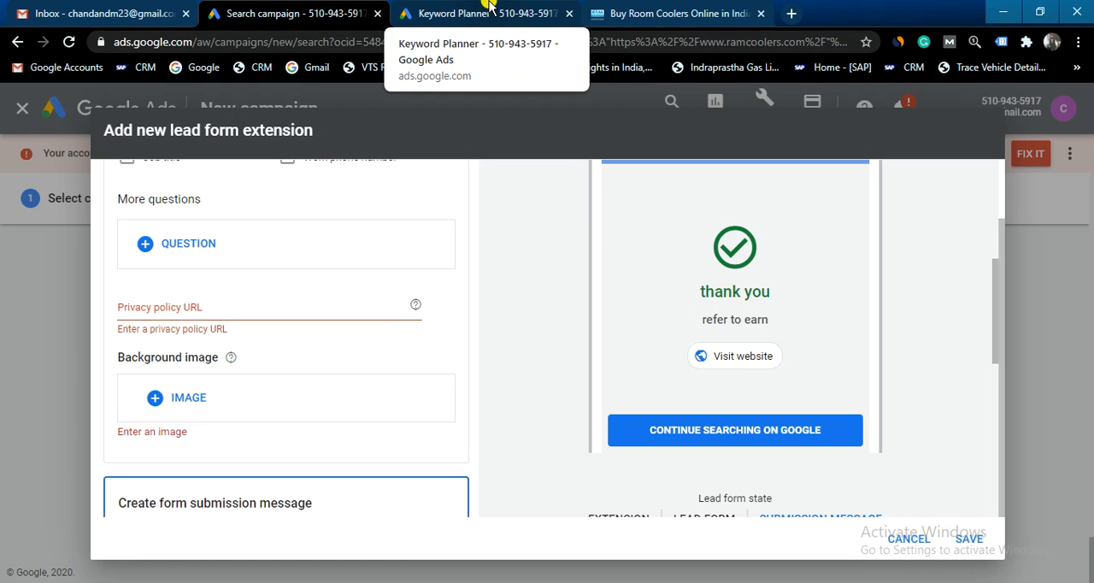
Step: Look for a privacy policy page on the Ram Coolers website, checking the footer links and the Terms & Conditions page
{"action": "left_click", "coordinate": [249, 309]}
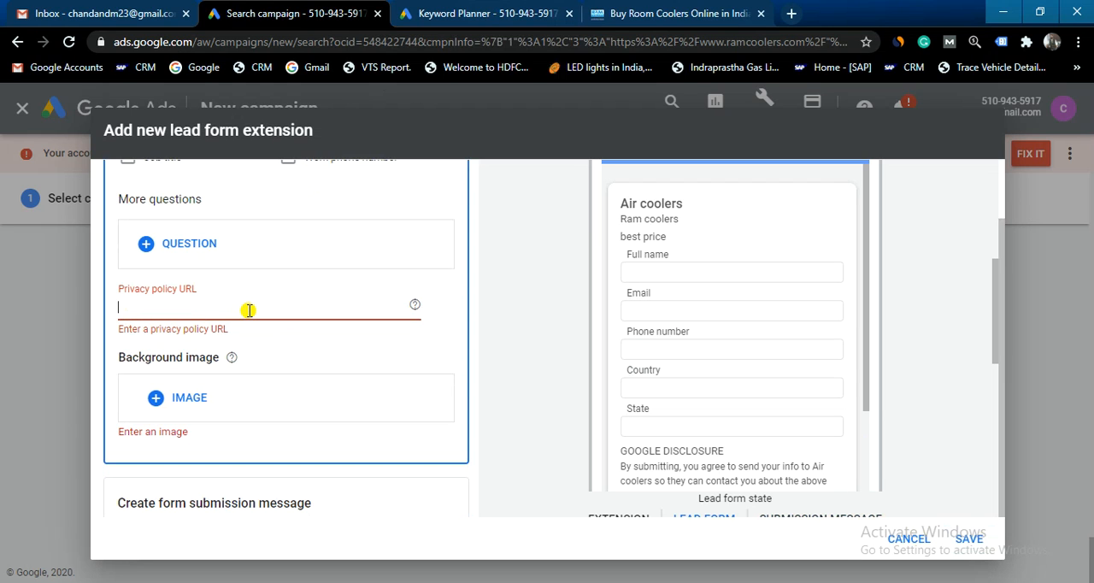
{"action": "left_click", "coordinate": [632, 12]}
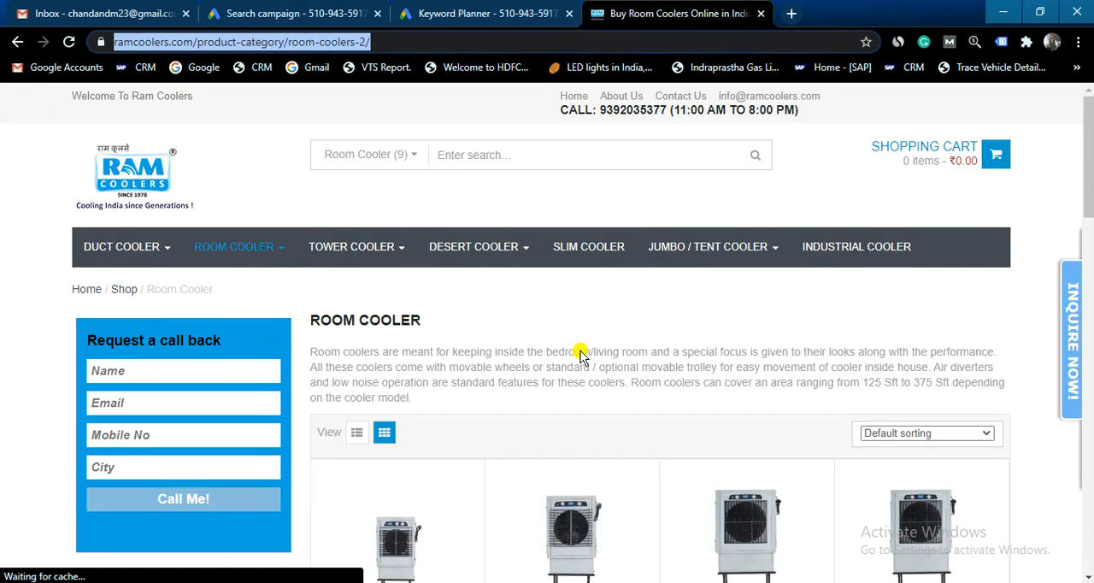
{"action": "scroll", "coordinate": [551, 431], "scroll_direction": "down", "scroll_amount": 2}
{"action": "scroll", "coordinate": [551, 431], "scroll_direction": "down", "scroll_amount": 10}
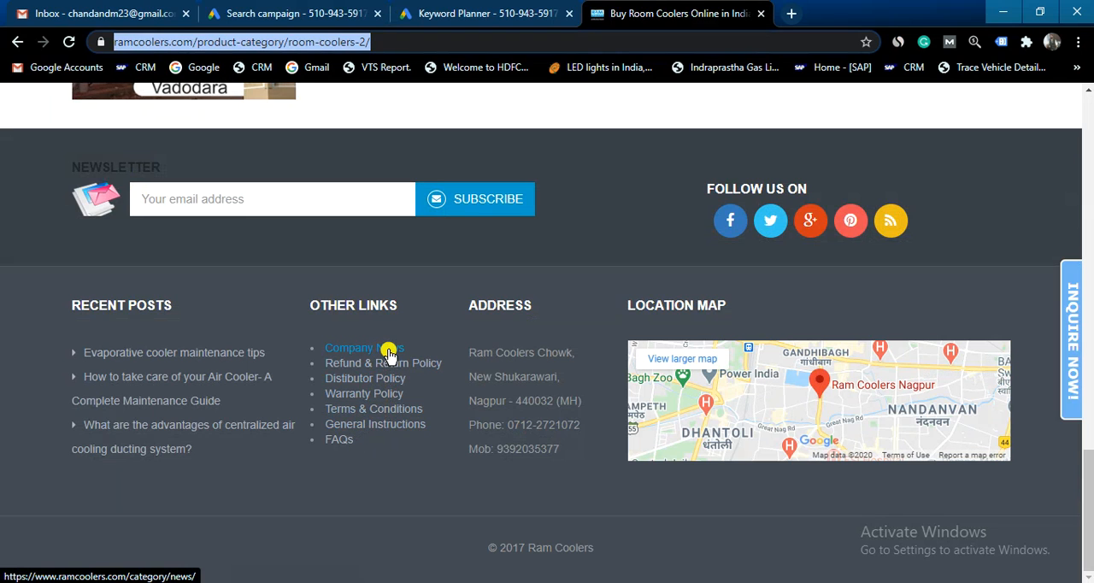
{"action": "left_click", "coordinate": [381, 410]}
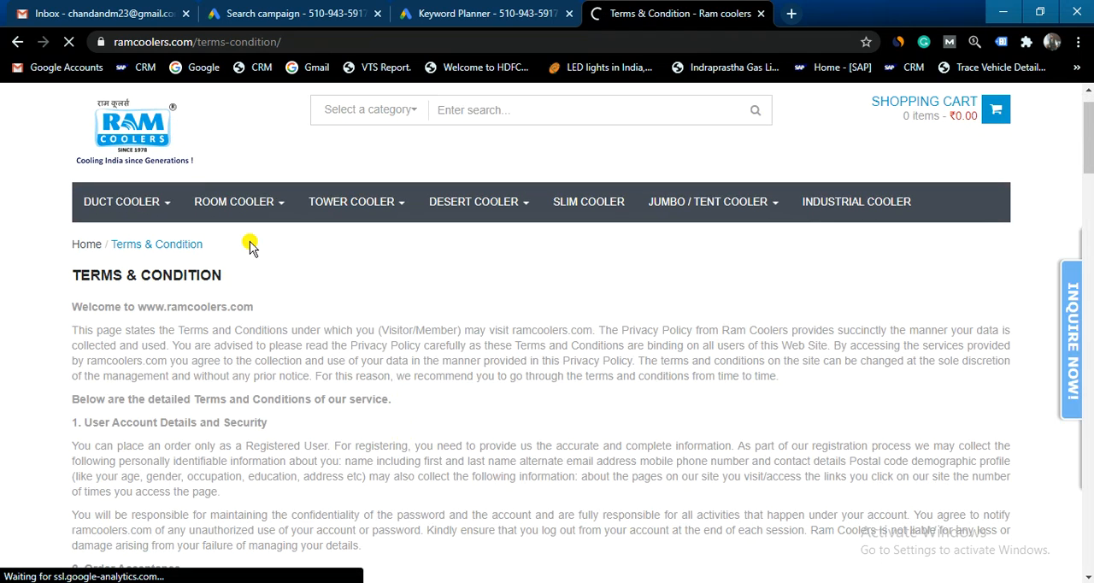
{"action": "scroll", "coordinate": [273, 366], "scroll_direction": "down", "scroll_amount": 10}
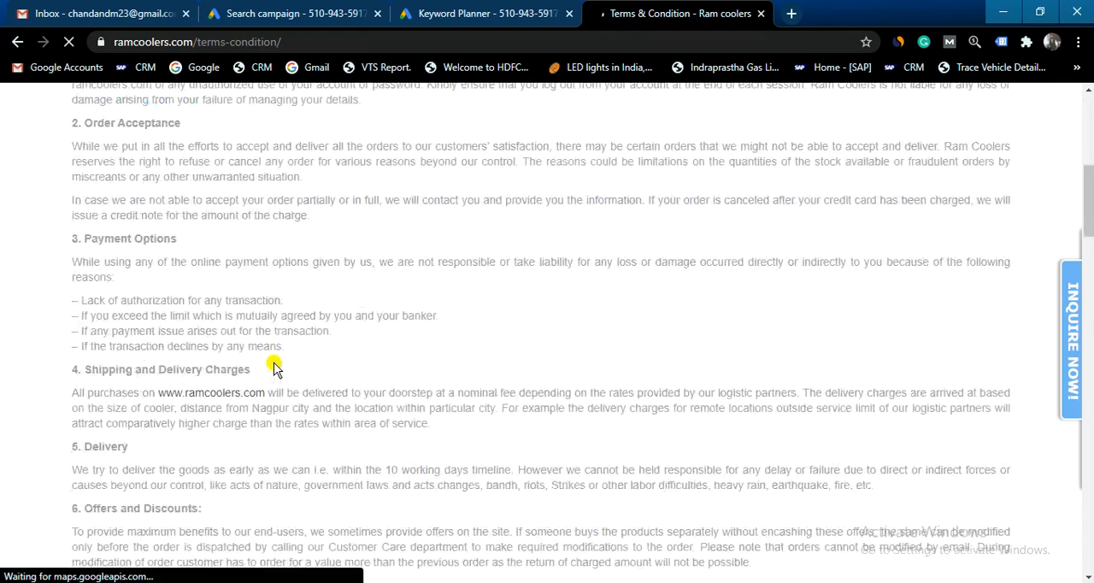
{"action": "scroll", "coordinate": [273, 366], "scroll_direction": "down", "scroll_amount": 7}
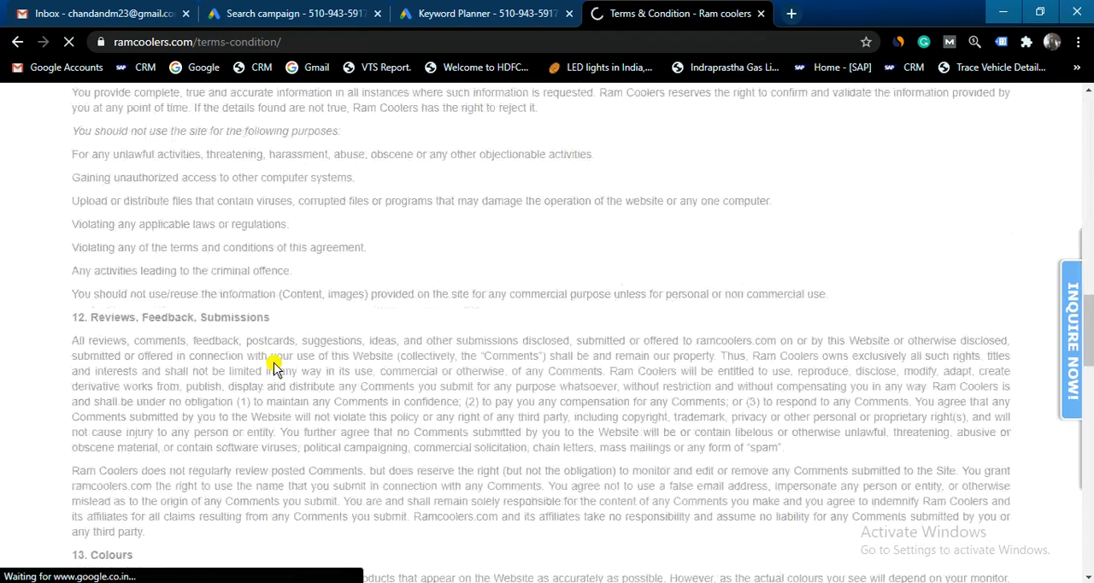
{"action": "scroll", "coordinate": [274, 365], "scroll_direction": "down", "scroll_amount": 8}
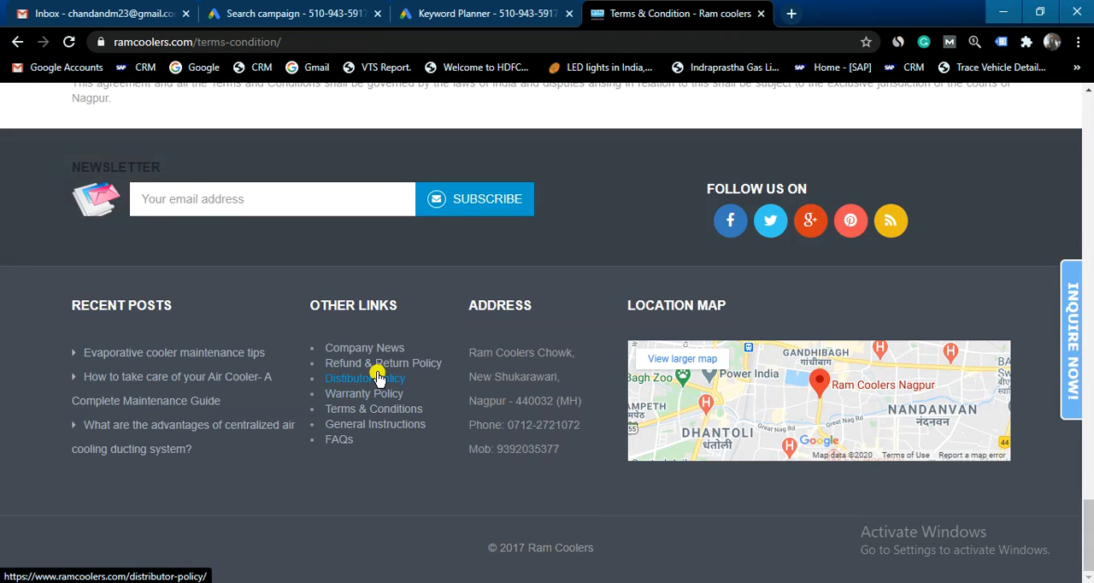
Step: Return to the campaign setup, discard the new lead form extension, and try to save the campaign settings and continue
{"action": "left_click", "coordinate": [298, 19]}
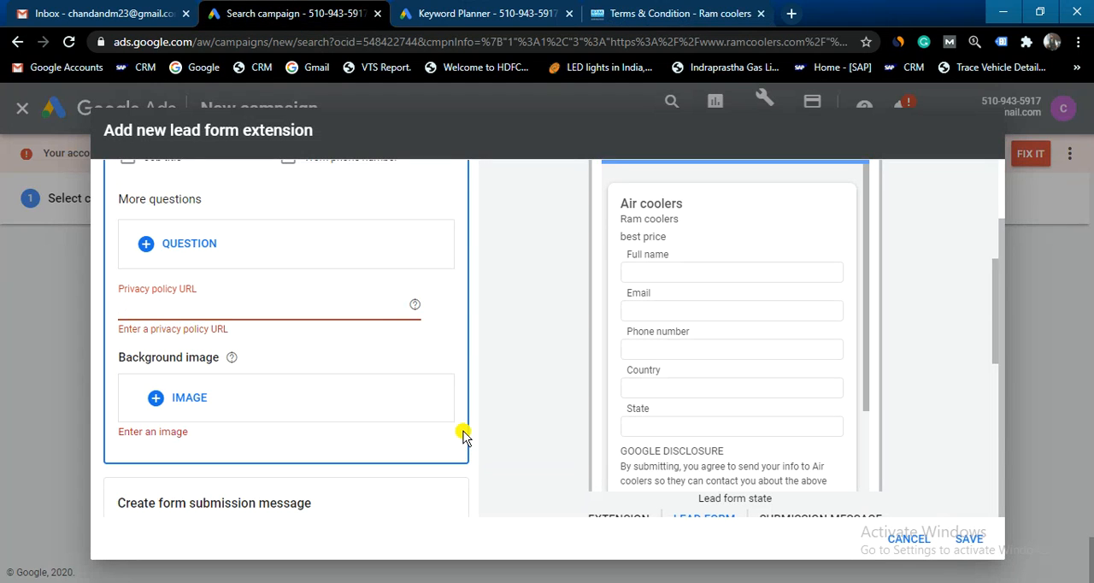
{"action": "left_click", "coordinate": [909, 540]}
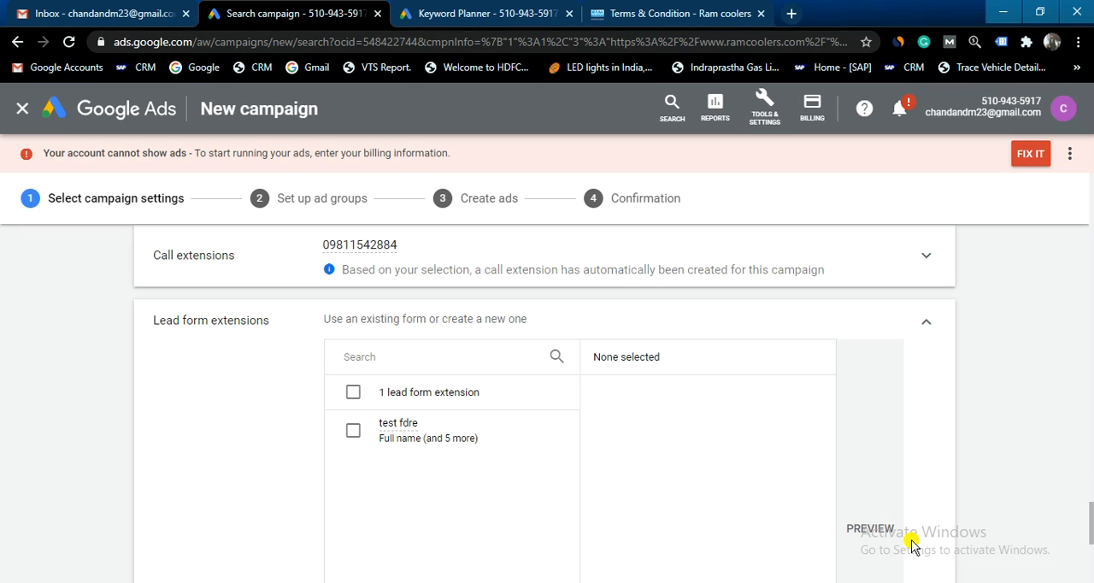
{"action": "scroll", "coordinate": [912, 545], "scroll_direction": "down", "scroll_amount": 5}
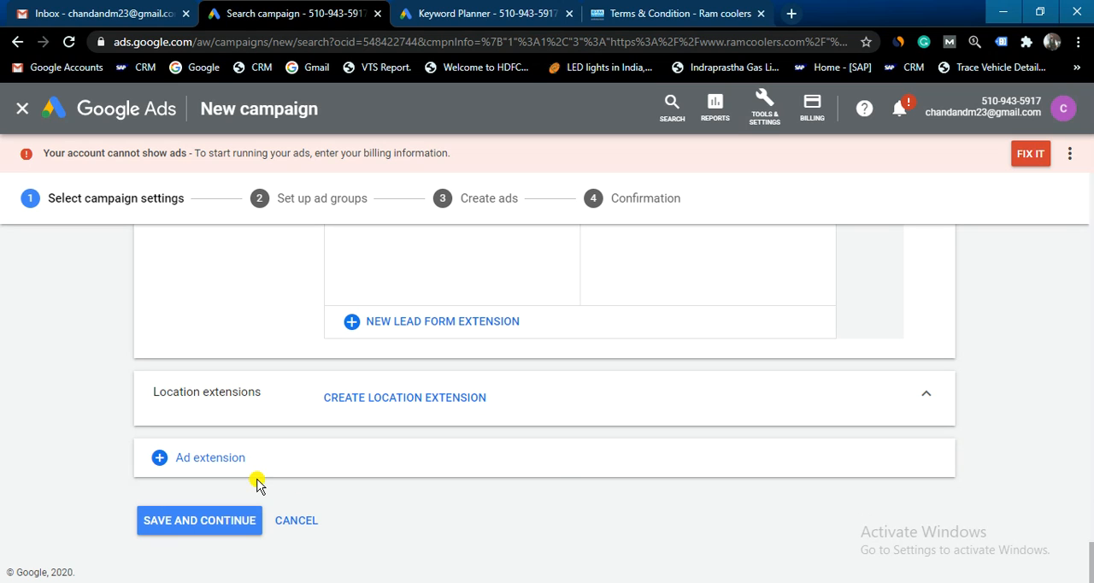
{"action": "left_click", "coordinate": [196, 525]}
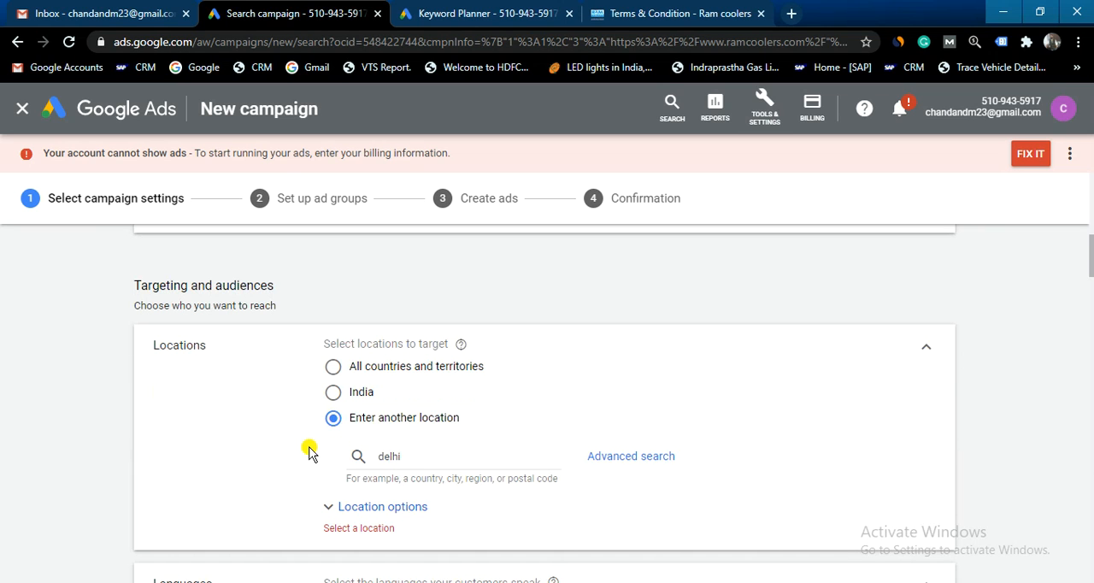
Step: Review the campaign settings from Locations, Languages and Audiences through ad schedule and rotation to the callout extensions
{"action": "scroll", "coordinate": [311, 450], "scroll_direction": "down", "scroll_amount": 2}
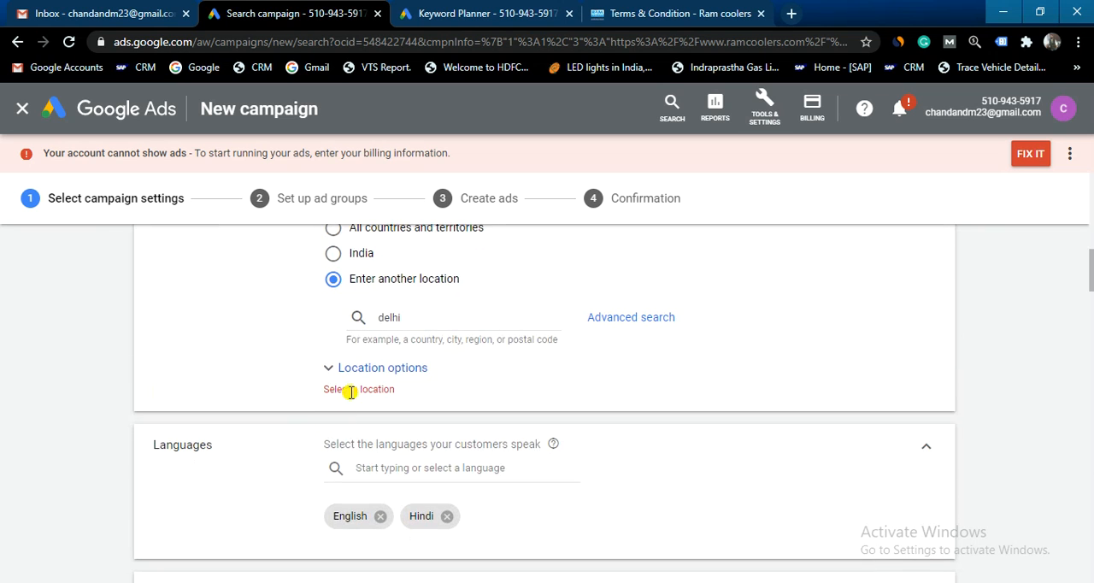
{"action": "scroll", "coordinate": [362, 382], "scroll_direction": "up", "scroll_amount": 1}
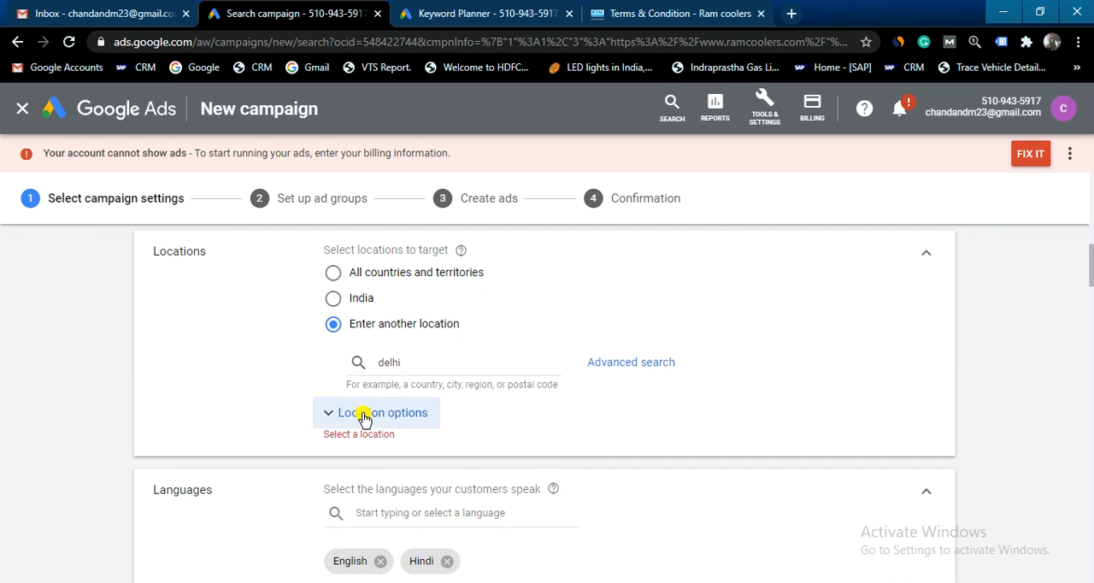
{"action": "scroll", "coordinate": [363, 417], "scroll_direction": "down", "scroll_amount": 2}
{"action": "scroll", "coordinate": [362, 417], "scroll_direction": "down", "scroll_amount": 5}
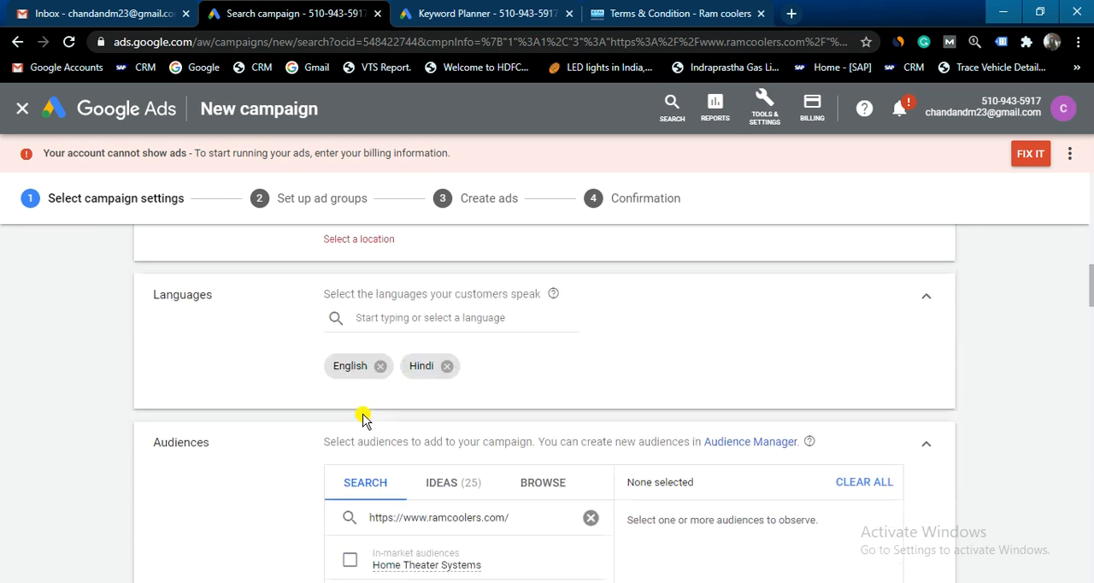
{"action": "scroll", "coordinate": [111, 508], "scroll_direction": "down", "scroll_amount": 12}
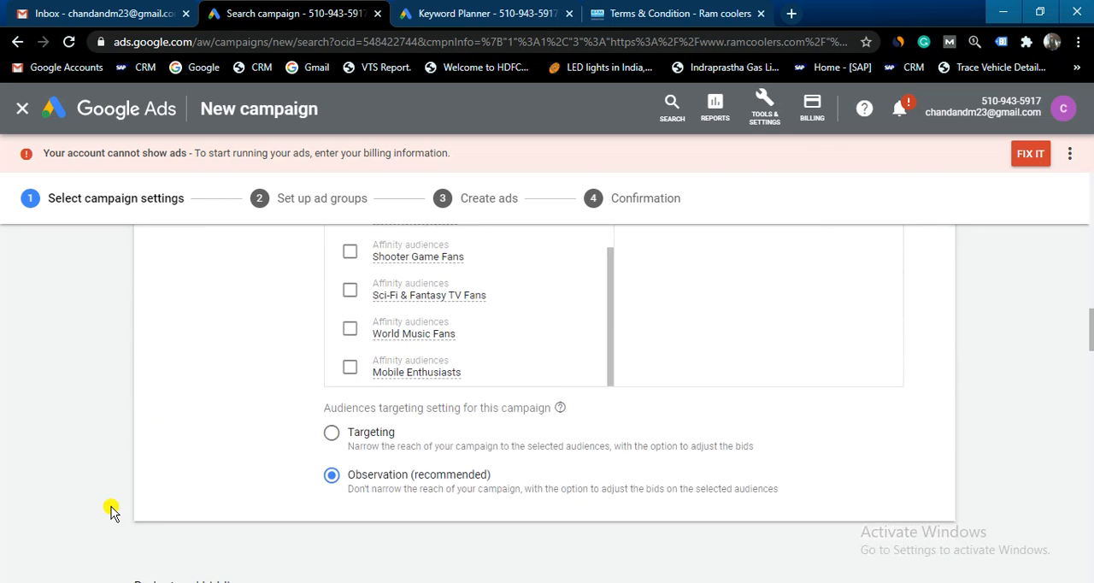
{"action": "scroll", "coordinate": [111, 510], "scroll_direction": "down", "scroll_amount": 7}
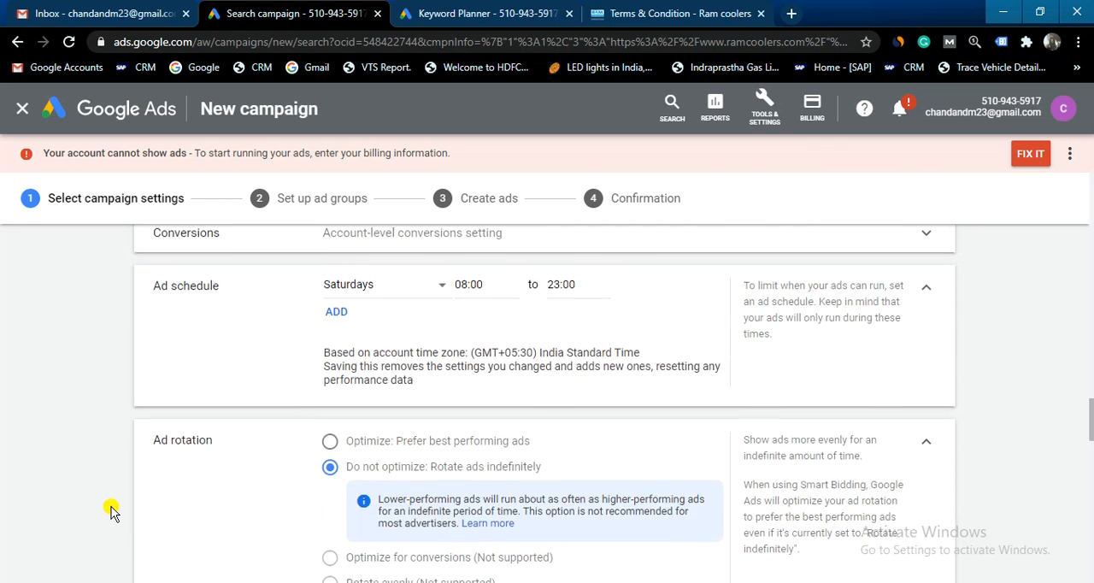
{"action": "scroll", "coordinate": [111, 510], "scroll_direction": "down", "scroll_amount": 2}
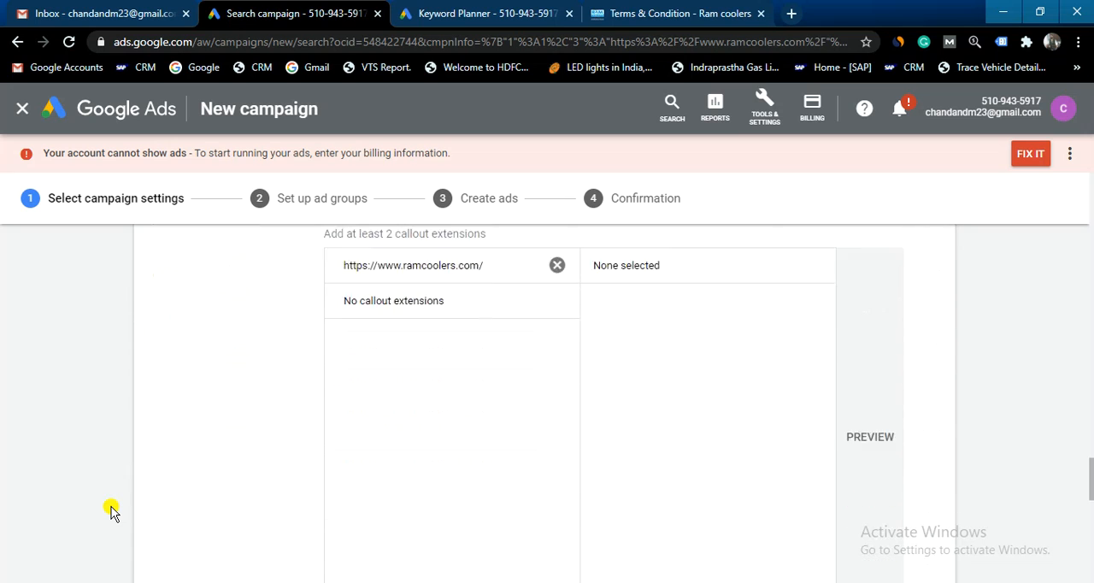
{"action": "scroll", "coordinate": [111, 510], "scroll_direction": "up", "scroll_amount": 2}
{"action": "scroll", "coordinate": [272, 512], "scroll_direction": "up", "scroll_amount": 1}
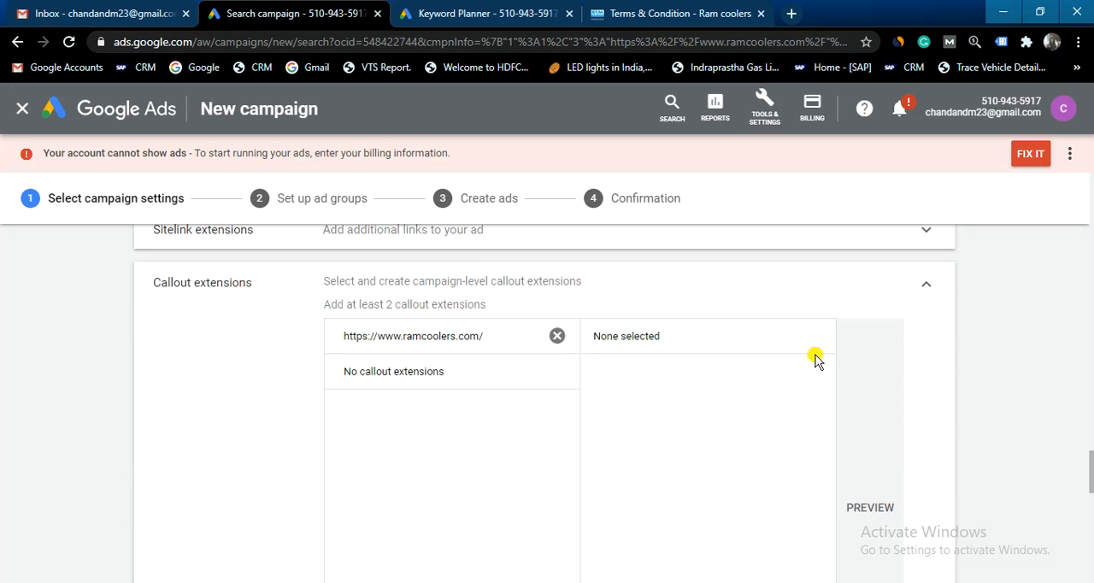
Step: Collapse the callout and lead form extension sections without adding any extension
{"action": "left_click", "coordinate": [931, 285]}
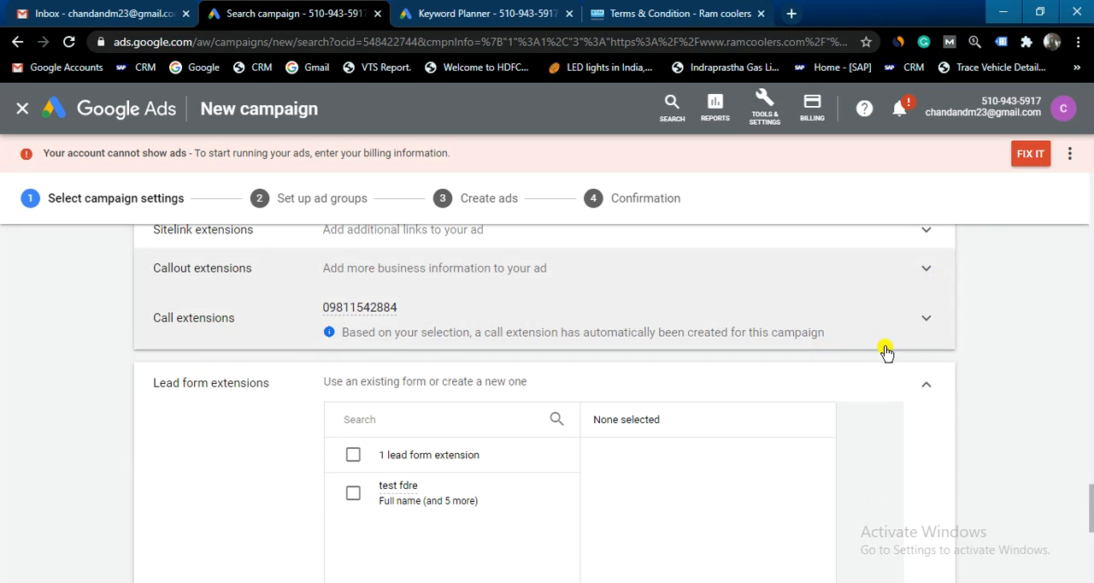
{"action": "left_click", "coordinate": [928, 385]}
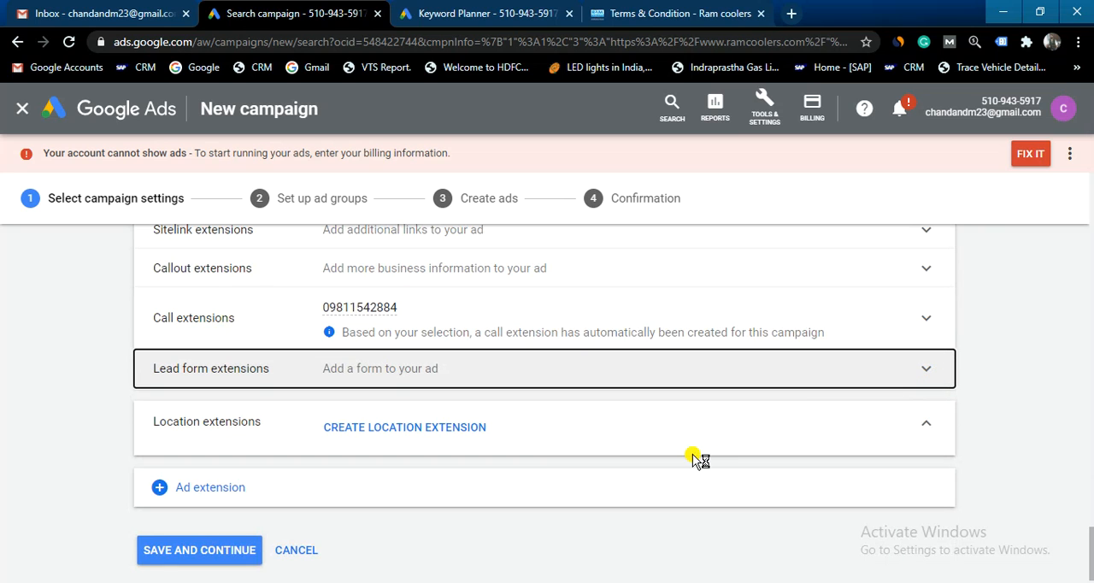
{"action": "scroll", "coordinate": [530, 464], "scroll_direction": "down", "scroll_amount": 1}
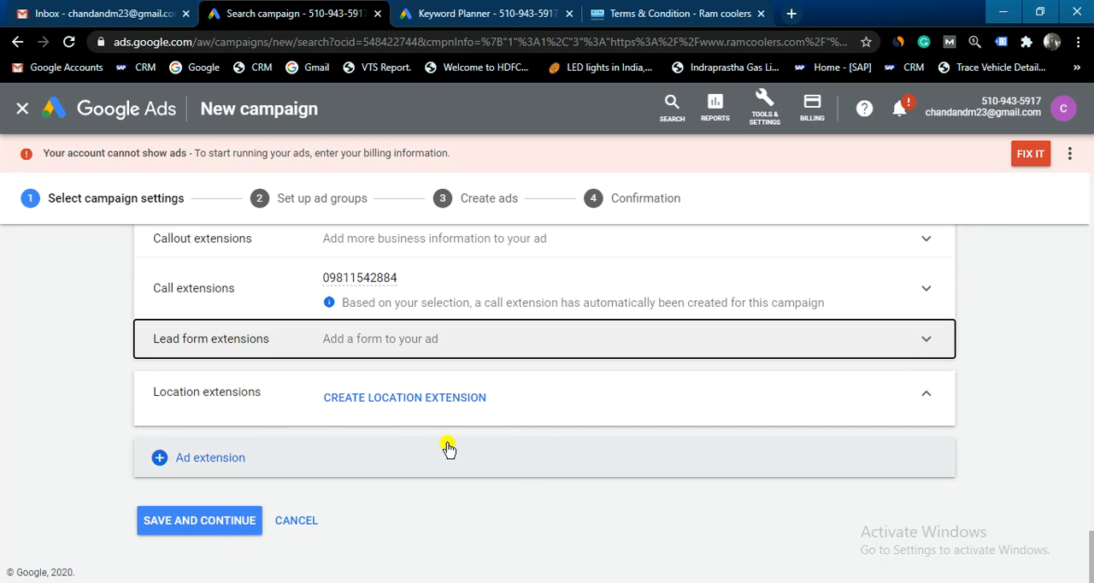
{"action": "left_click", "coordinate": [428, 400]}
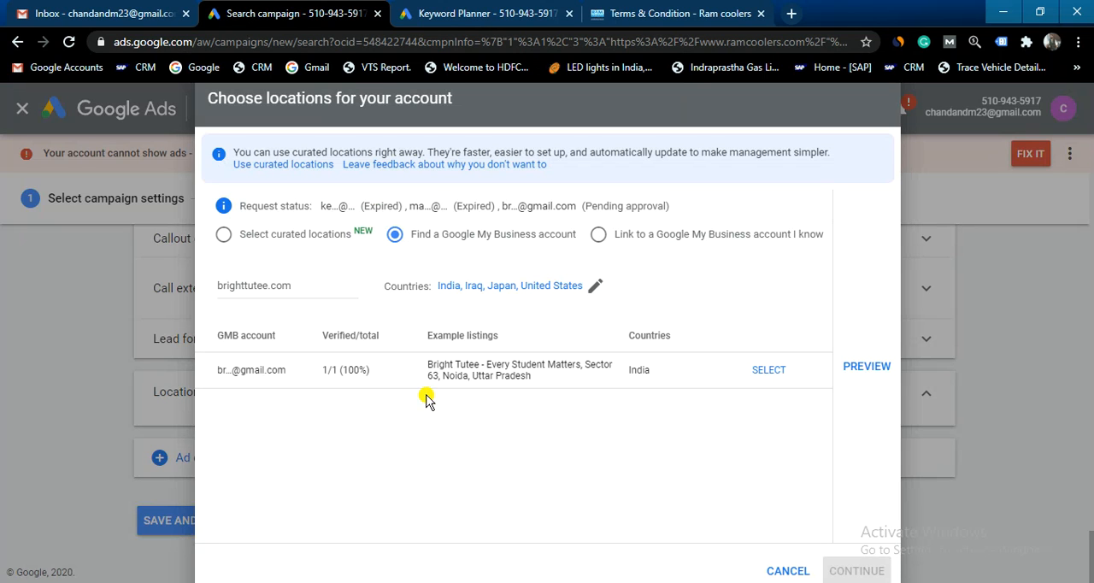
{"action": "left_click", "coordinate": [656, 15]}
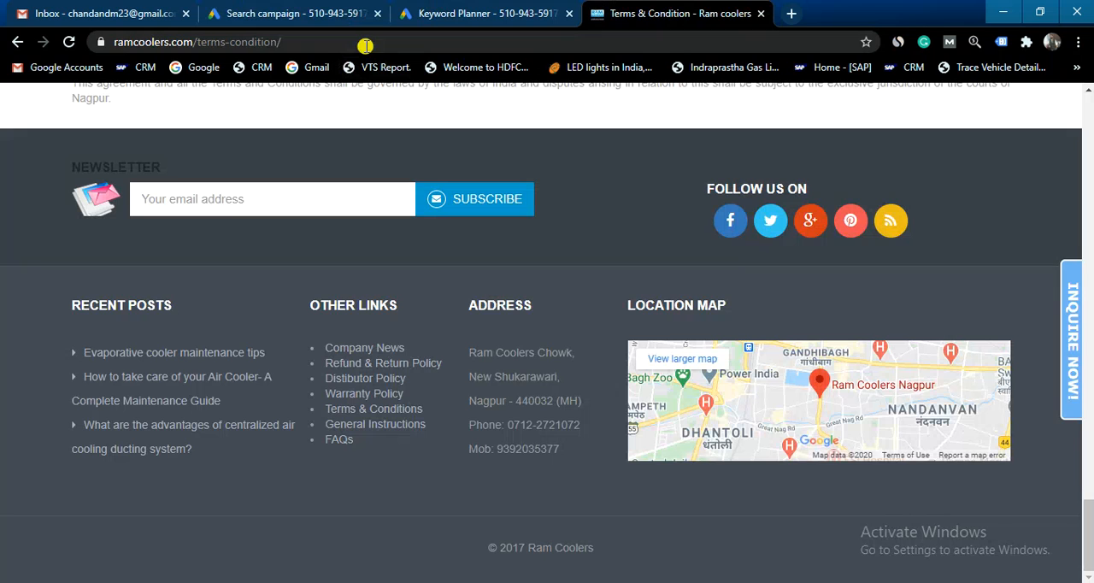
{"action": "left_click", "coordinate": [190, 46]}
{"action": "left_click", "coordinate": [192, 46]}
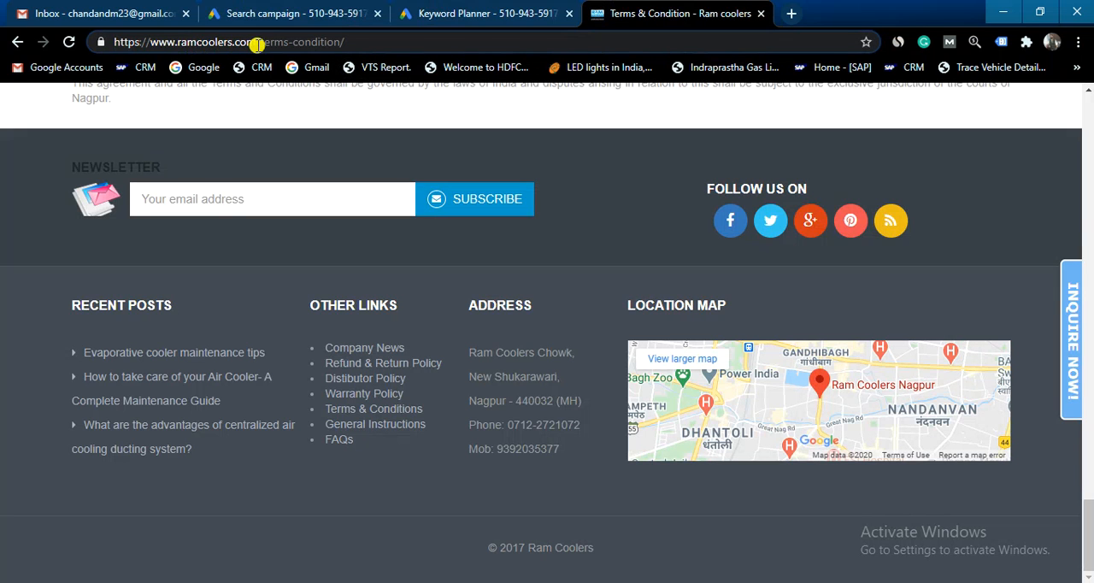
{"action": "left_click_drag", "start_coordinate": [261, 43], "coordinate": [84, 43]}
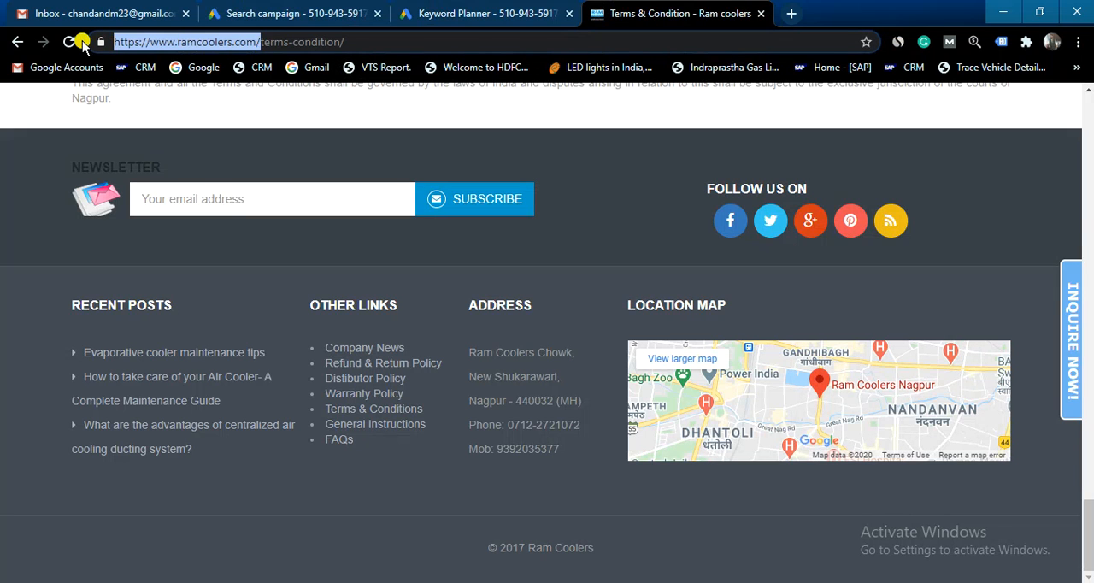
{"action": "right_click", "coordinate": [147, 43]}
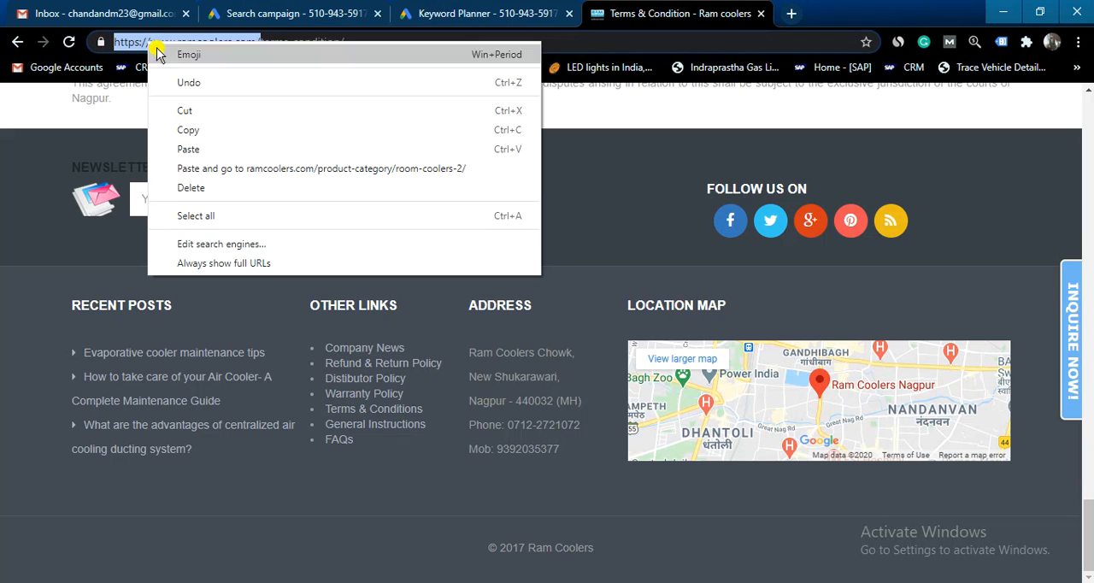
{"action": "left_click", "coordinate": [188, 130]}
Step: Find Google My Business accounts for ramcoolers.com in the campaign setup and request locations from the one with the Ram Coolers Hyderabad listing
{"action": "left_click", "coordinate": [287, 14]}
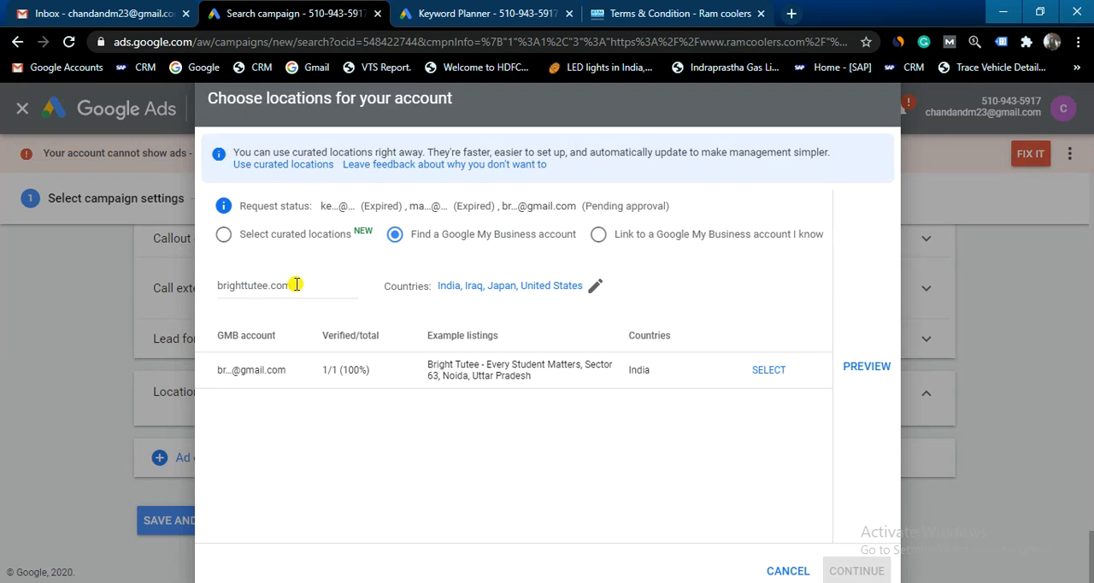
{"action": "double_click", "coordinate": [206, 288]}
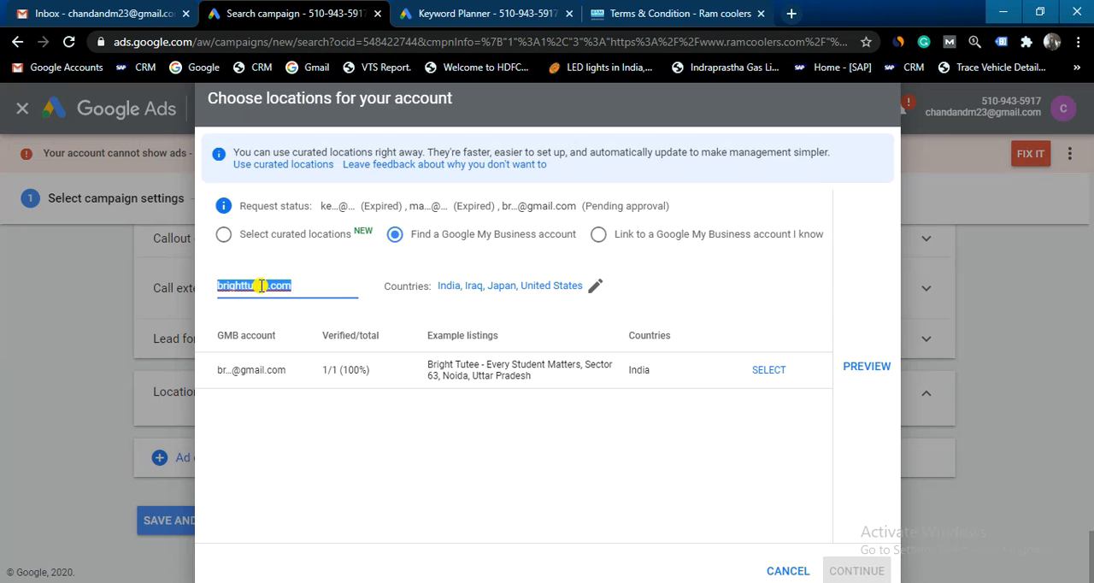
{"action": "key", "text": "ctrl+v"}
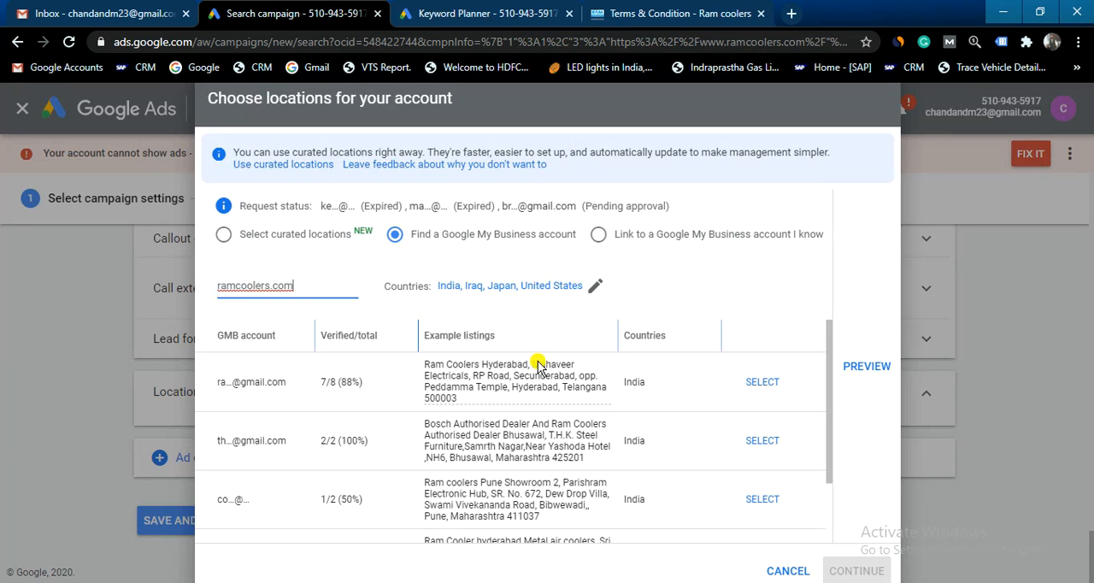
{"action": "mouse_move", "coordinate": [482, 386]}
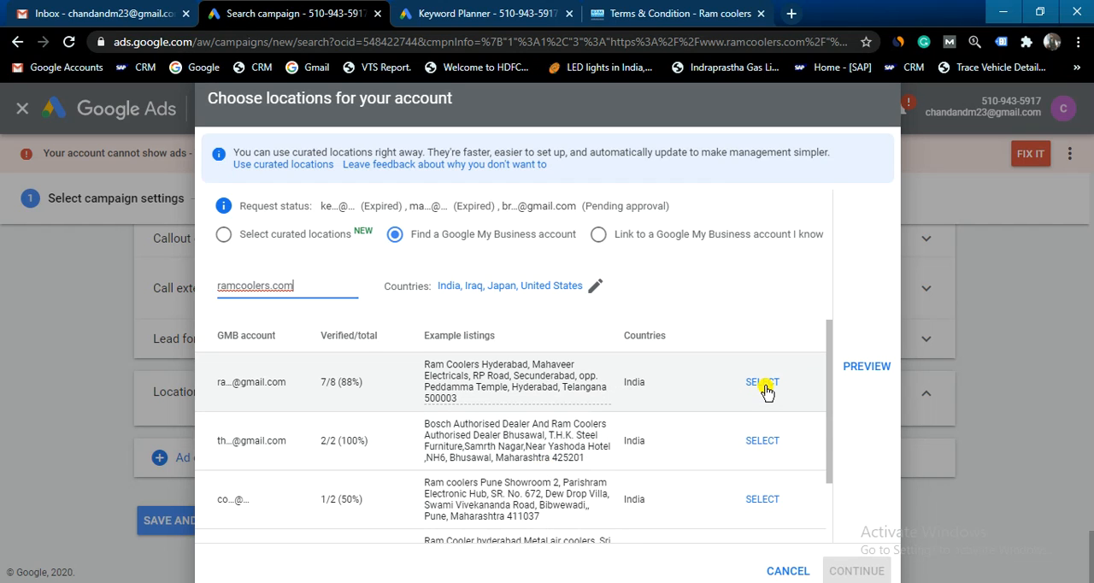
{"action": "left_click", "coordinate": [765, 386]}
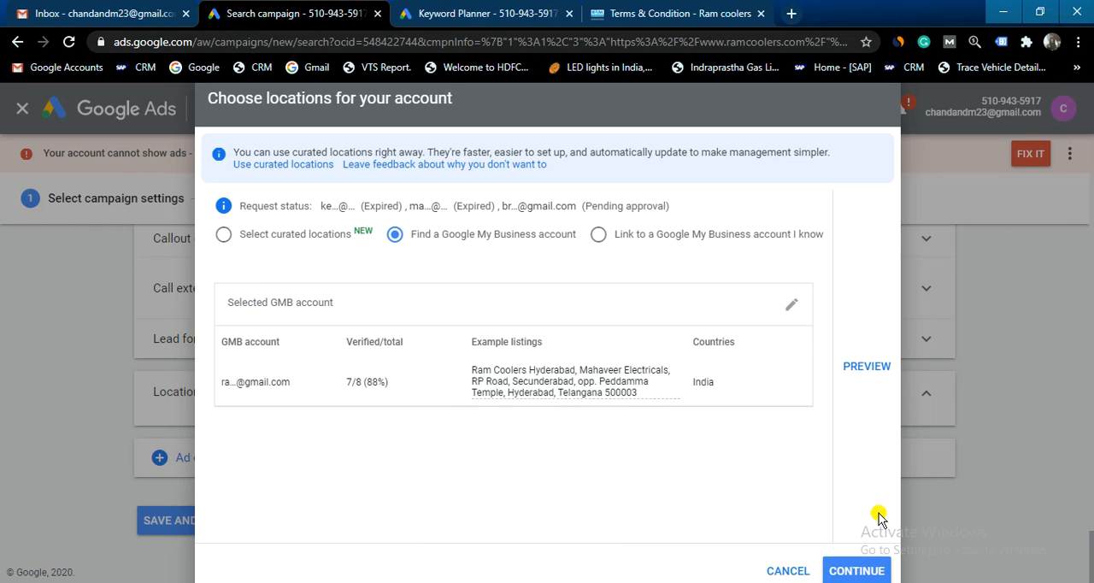
{"action": "left_click", "coordinate": [860, 571]}
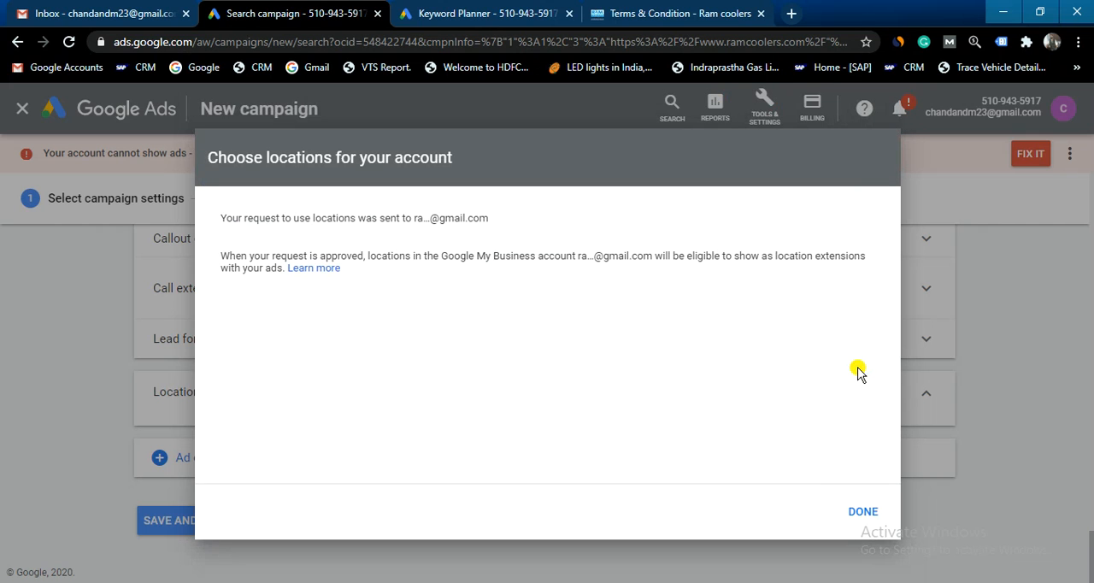
{"action": "left_click", "coordinate": [862, 509]}
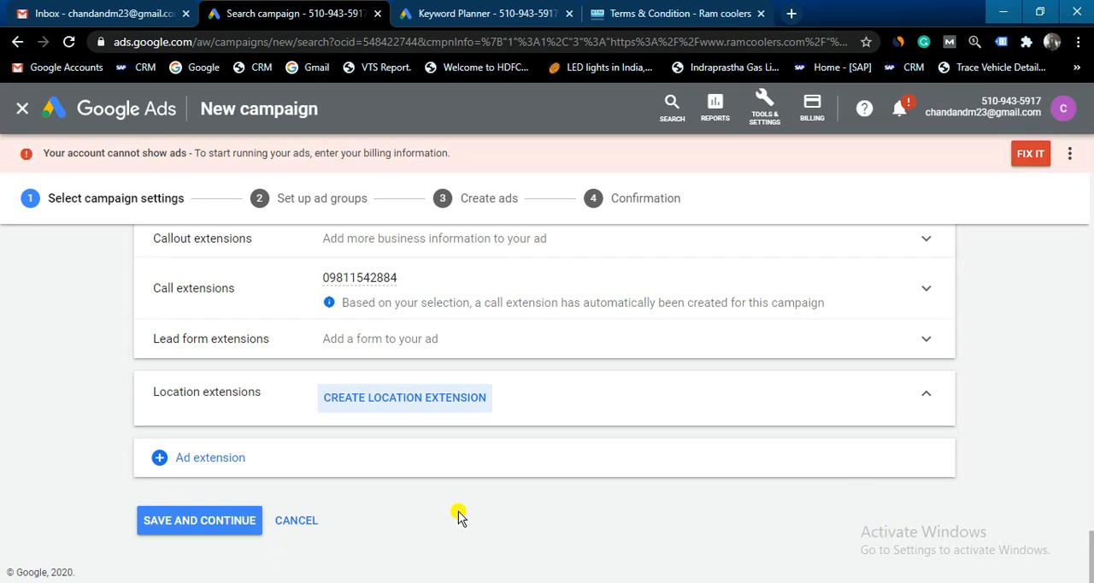
Step: Set the campaign's target location to India, then save the campaign settings and continue to the ad groups
{"action": "left_click", "coordinate": [188, 523]}
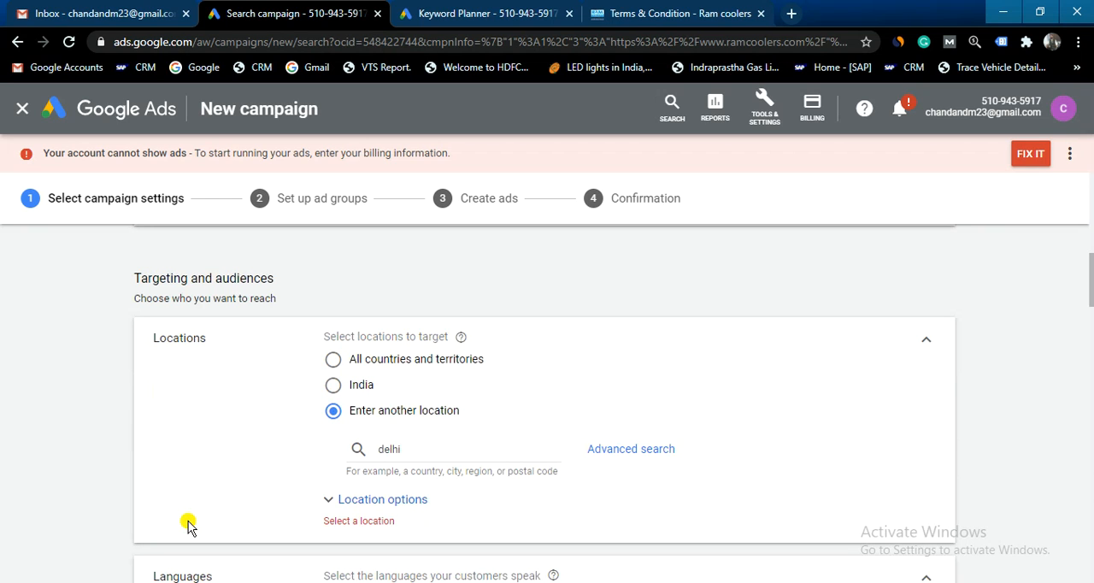
{"action": "left_click", "coordinate": [332, 385]}
{"action": "scroll", "coordinate": [206, 479], "scroll_direction": "down", "scroll_amount": 4}
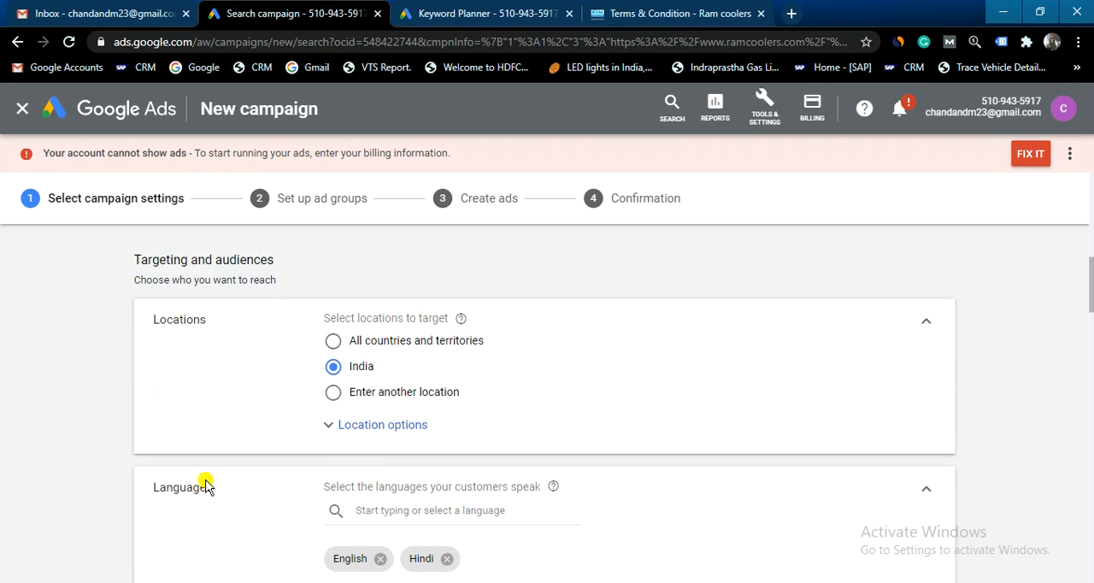
{"action": "scroll", "coordinate": [206, 484], "scroll_direction": "down", "scroll_amount": 10}
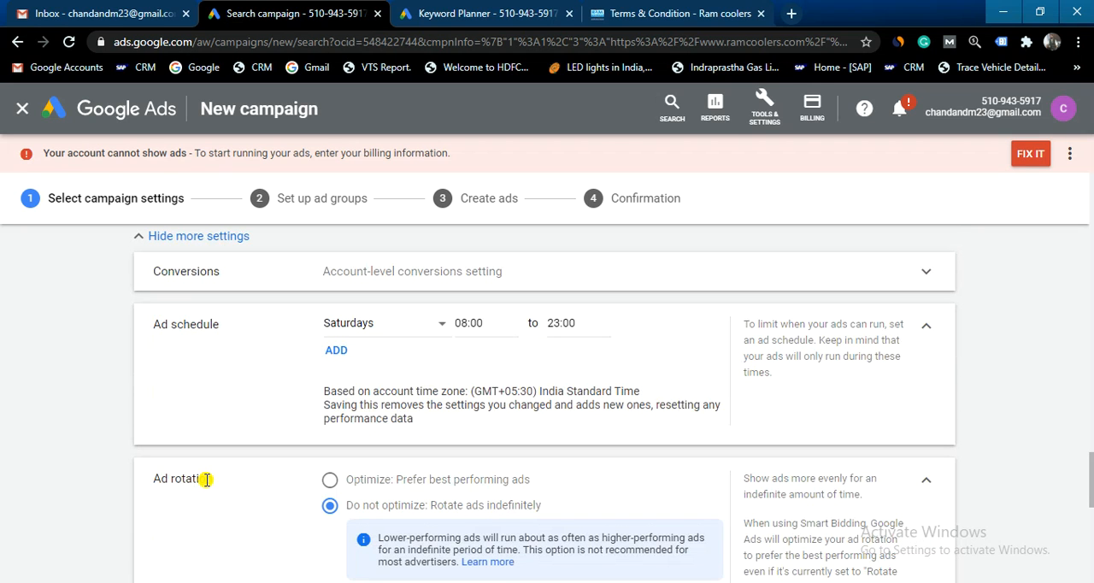
{"action": "scroll", "coordinate": [206, 480], "scroll_direction": "down", "scroll_amount": 10}
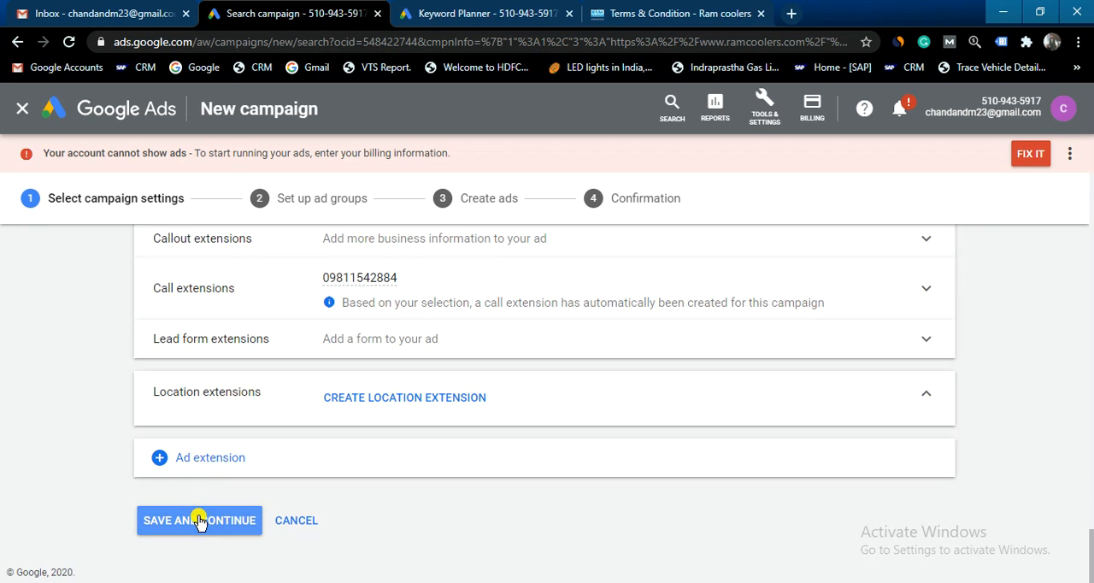
{"action": "left_click", "coordinate": [198, 521]}
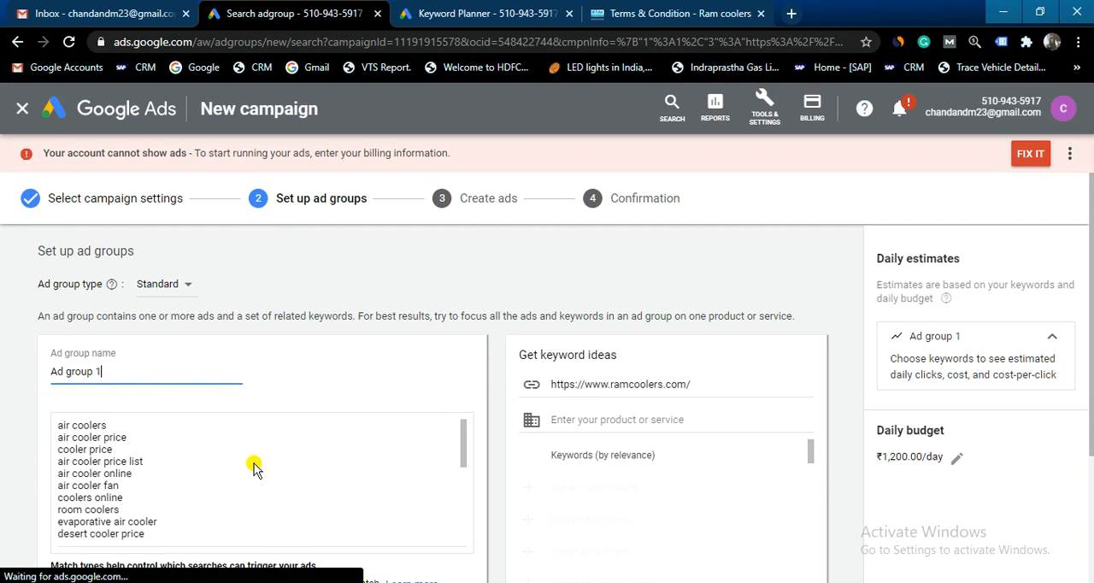
Step: Review the suggested keyword list and match types for Ad group 1, briefly switching to Keyword Planner and back
{"action": "scroll", "coordinate": [254, 466], "scroll_direction": "down", "scroll_amount": 3}
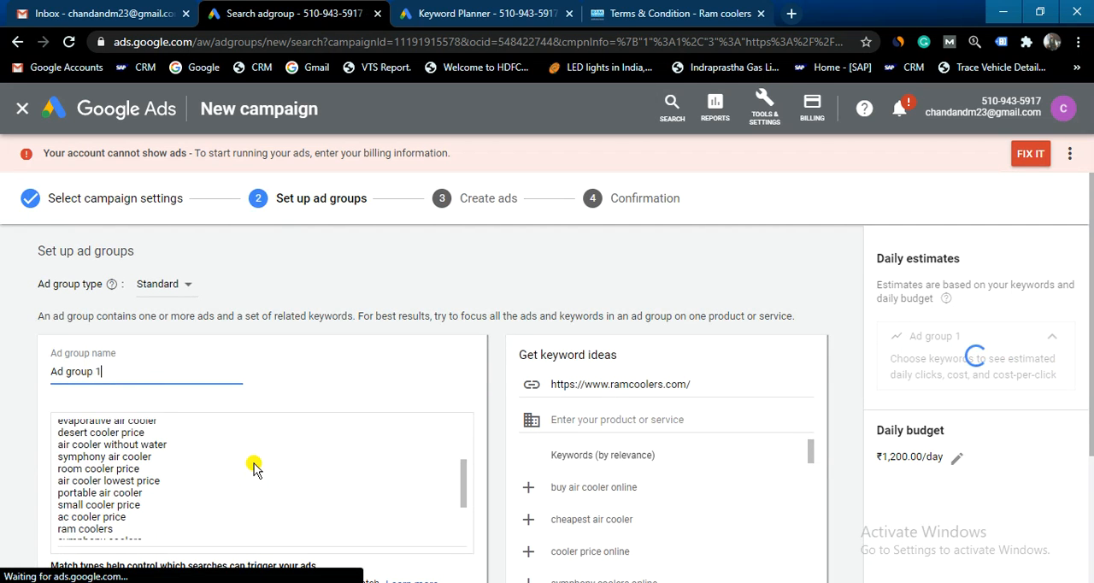
{"action": "scroll", "coordinate": [253, 465], "scroll_direction": "down", "scroll_amount": 3}
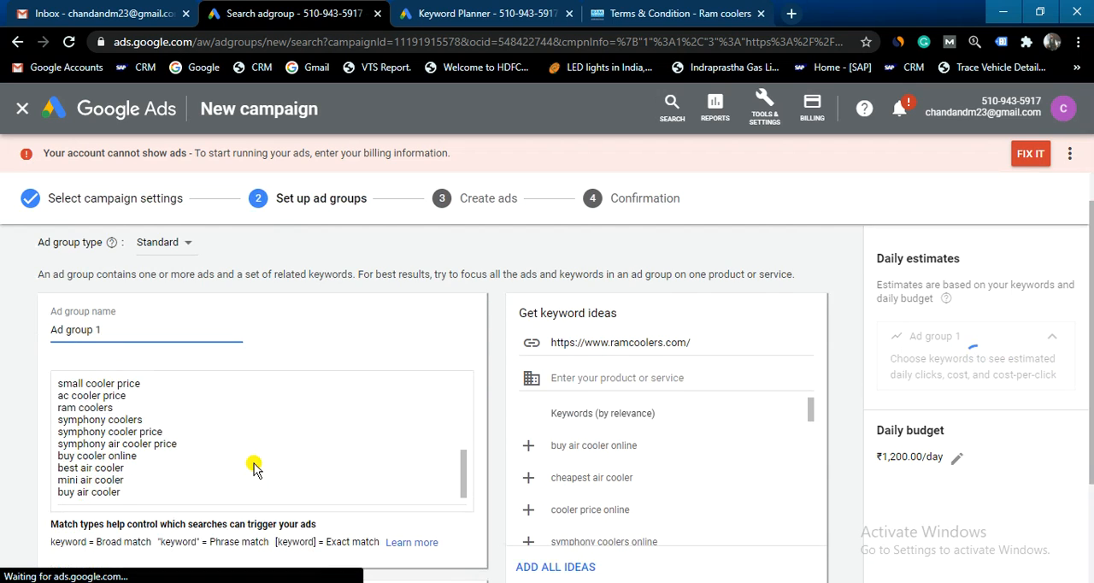
{"action": "scroll", "coordinate": [479, 327], "scroll_direction": "down", "scroll_amount": 1}
{"action": "scroll", "coordinate": [479, 333], "scroll_direction": "down", "scroll_amount": 1}
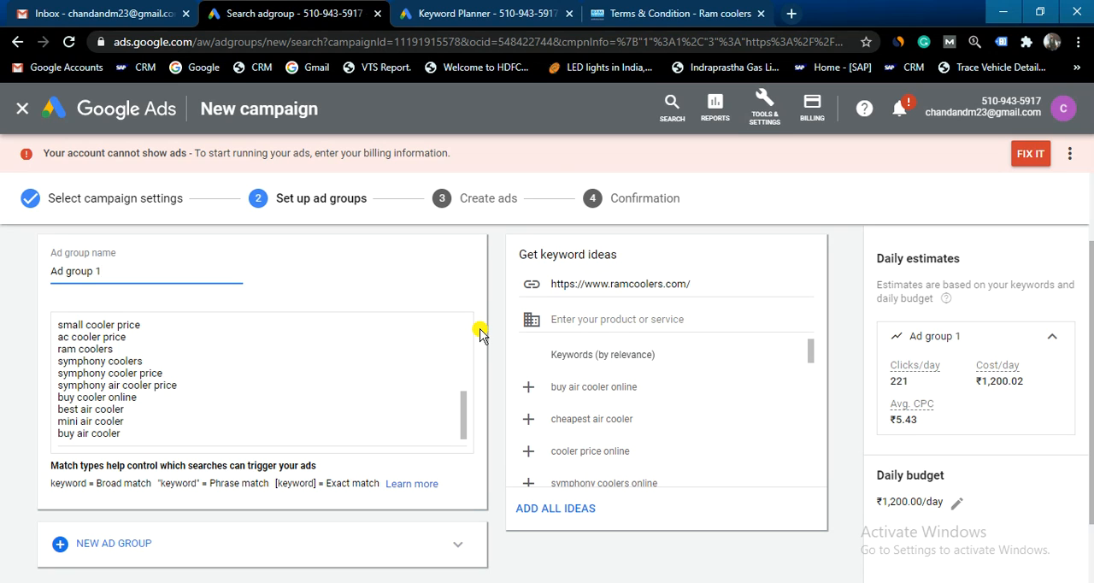
{"action": "left_click", "coordinate": [479, 14]}
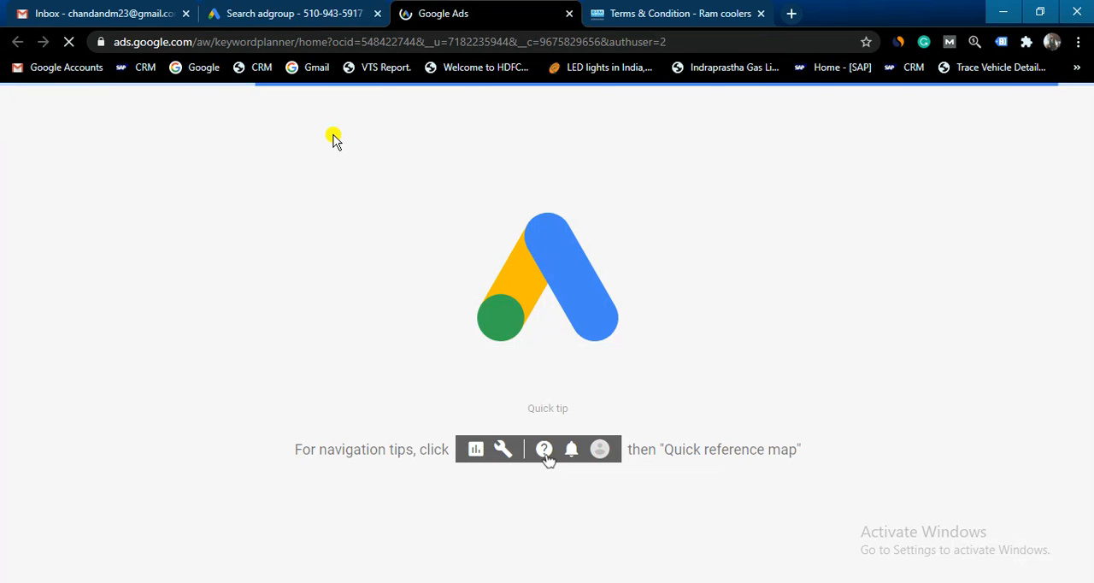
{"action": "left_click", "coordinate": [271, 6]}
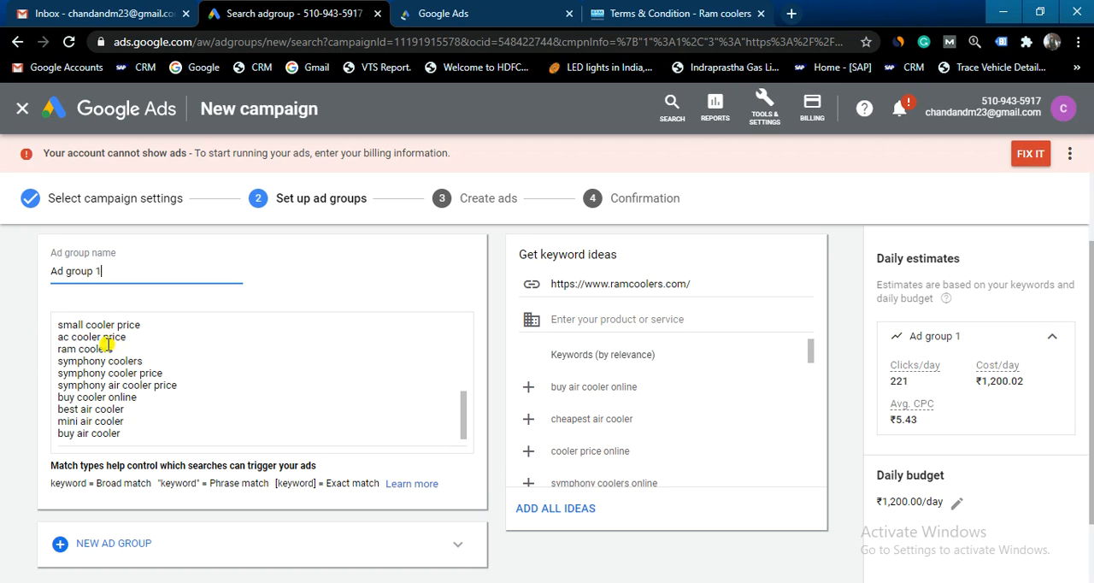
{"action": "scroll", "coordinate": [101, 361], "scroll_direction": "down", "scroll_amount": 1}
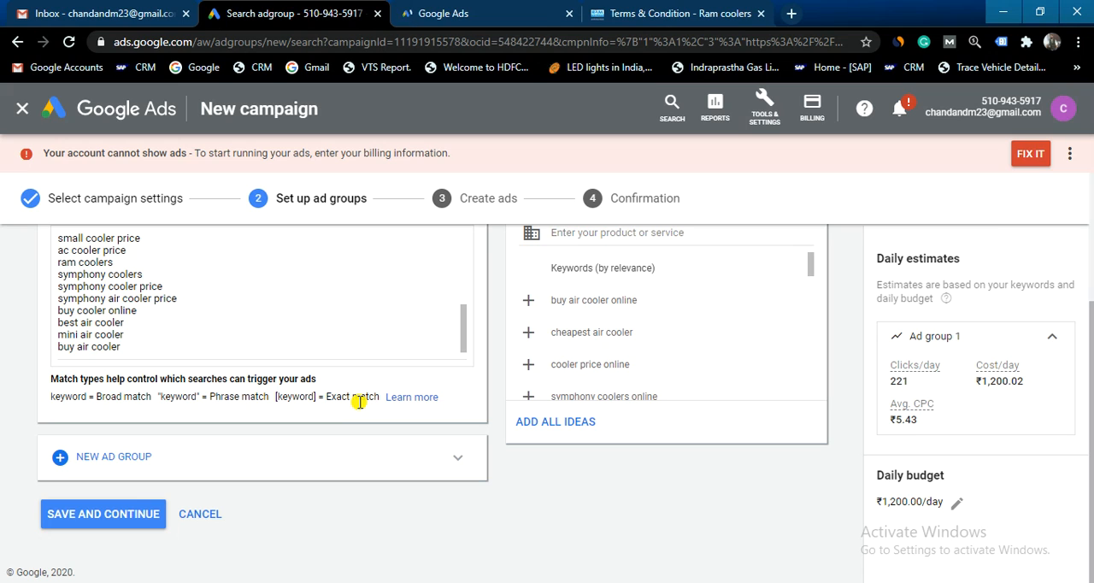
Step: Add keywords cheapest air cooler, buy air cooler online, bajaj air cooler price, symphony coolers online and small air cooler to Ad group 1, and save it
{"action": "left_click", "coordinate": [530, 331]}
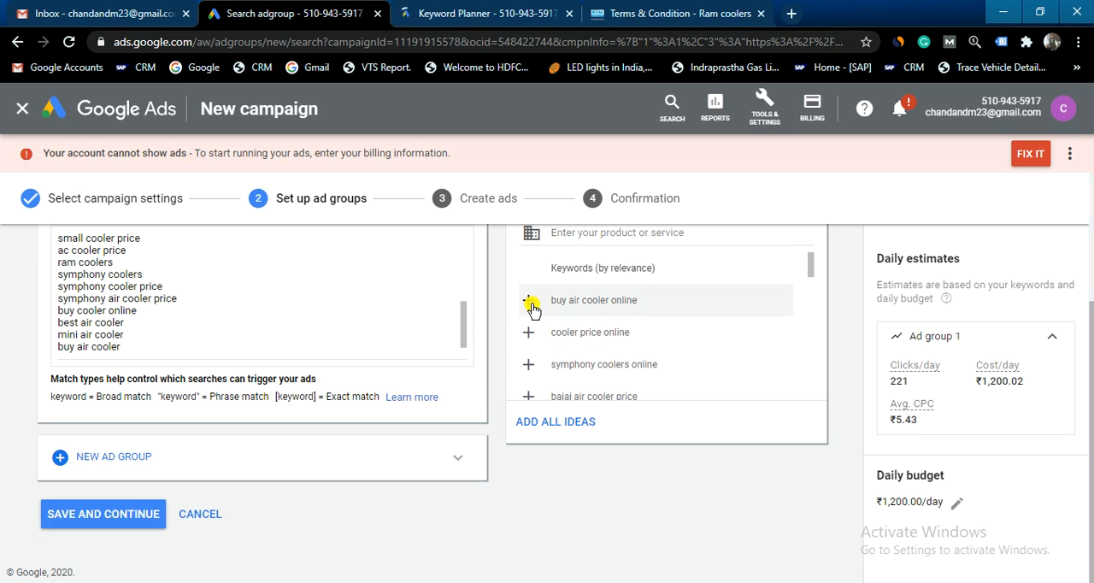
{"action": "left_click", "coordinate": [530, 306]}
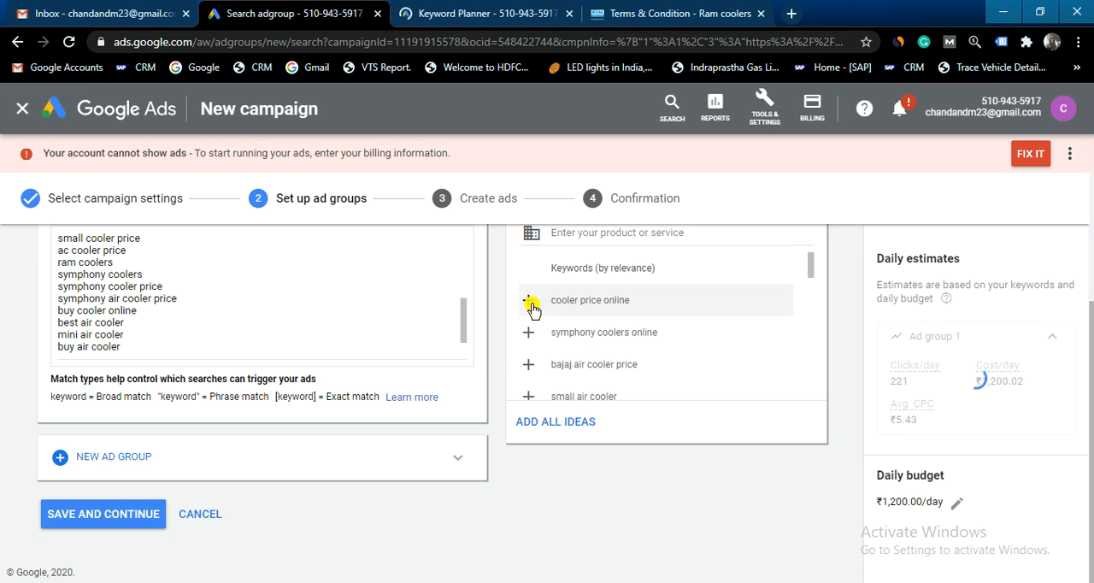
{"action": "left_click", "coordinate": [529, 365]}
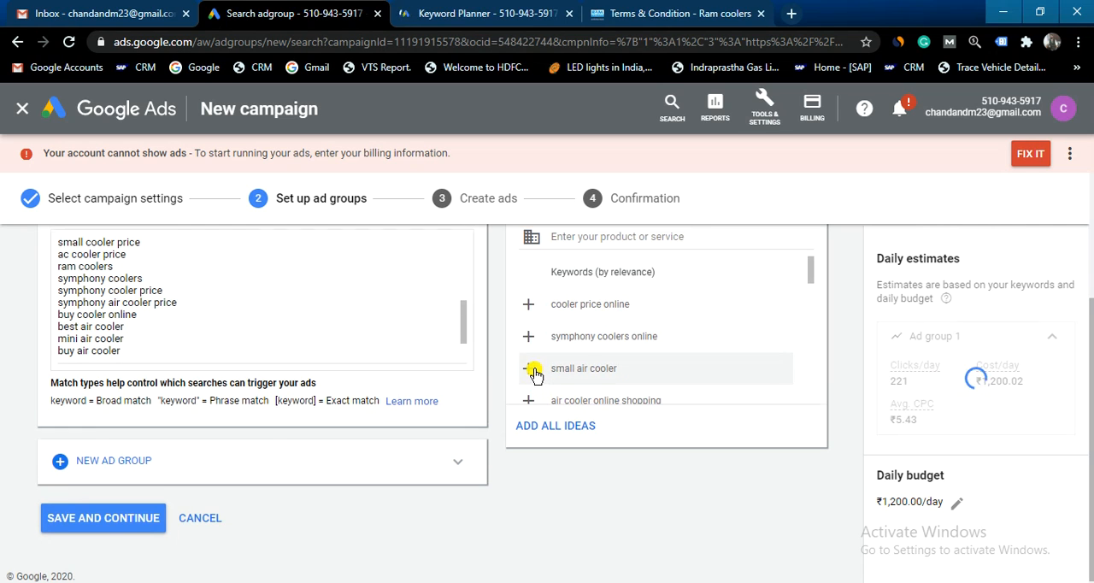
{"action": "scroll", "coordinate": [534, 374], "scroll_direction": "up", "scroll_amount": 1}
{"action": "left_click", "coordinate": [529, 368]}
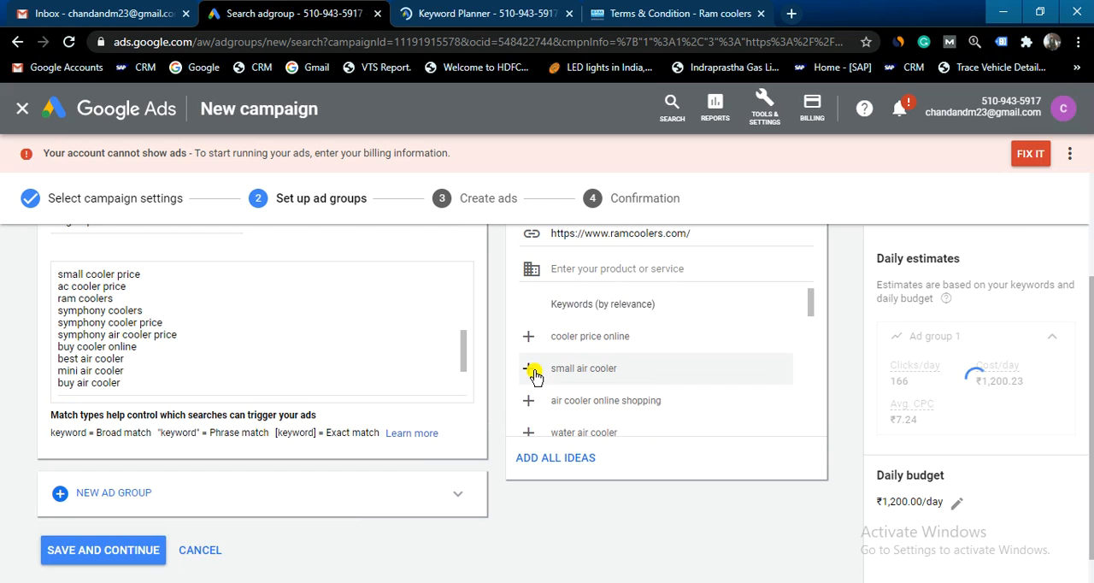
{"action": "left_click", "coordinate": [531, 370]}
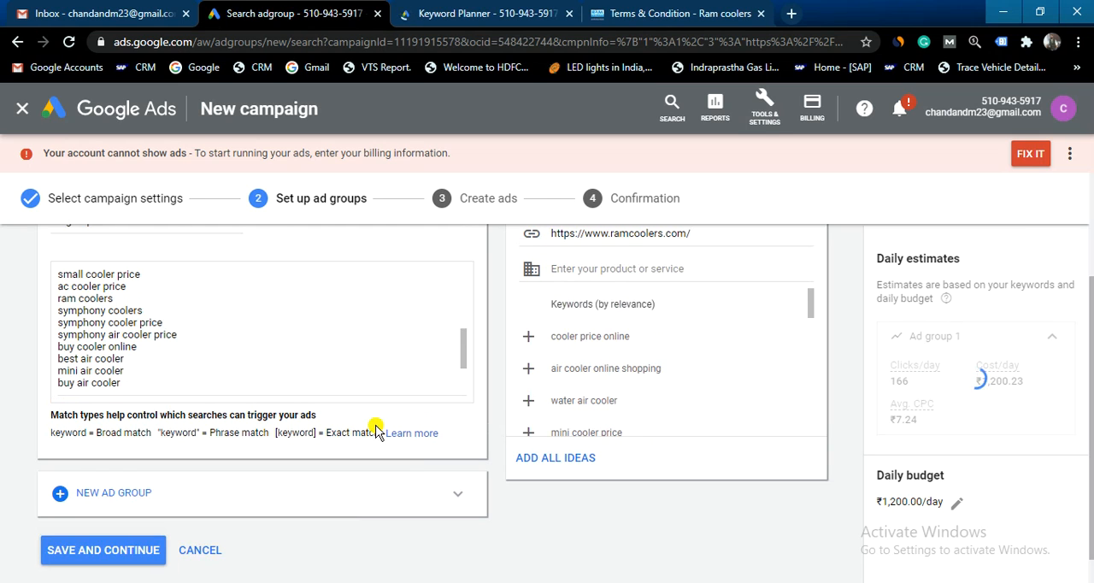
{"action": "scroll", "coordinate": [370, 329], "scroll_direction": "down", "scroll_amount": 2}
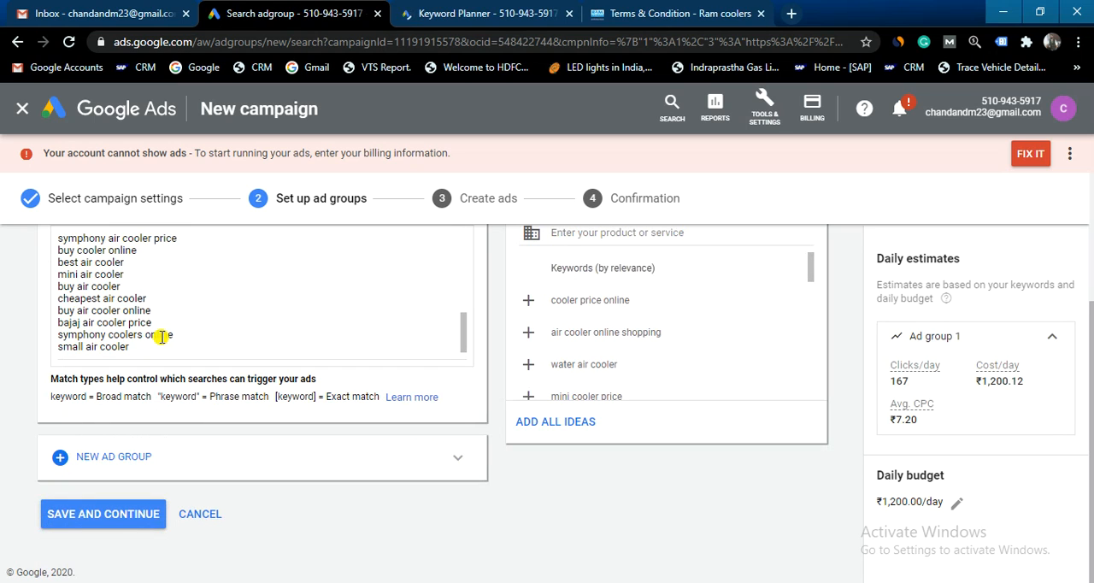
{"action": "left_click", "coordinate": [88, 508]}
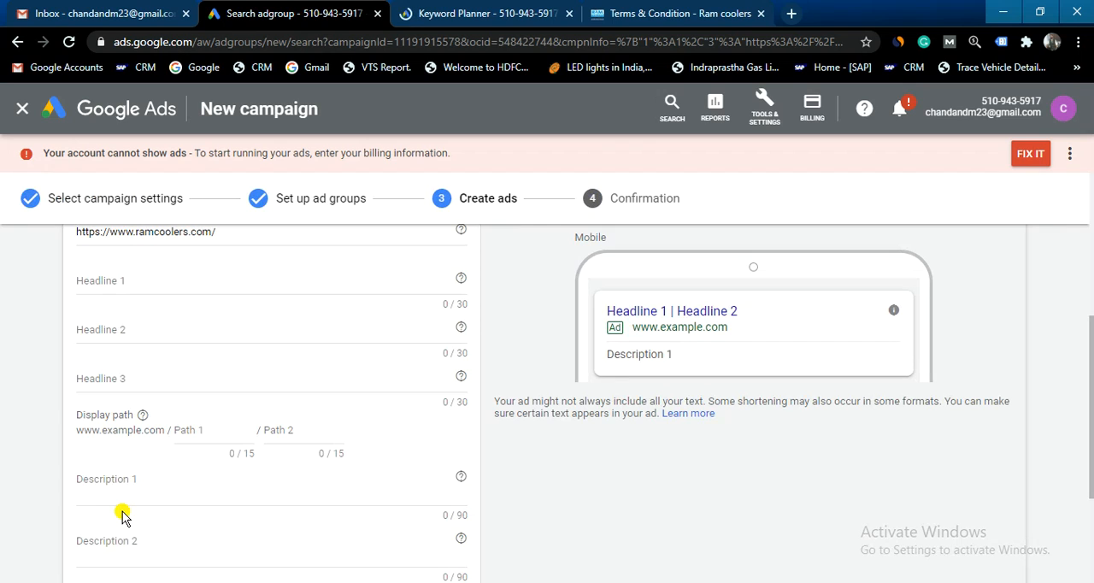
Step: Enter "small cooler" as Headline 1 of the new text ad for Ad group 1
{"action": "scroll", "coordinate": [121, 511], "scroll_direction": "up", "scroll_amount": 1}
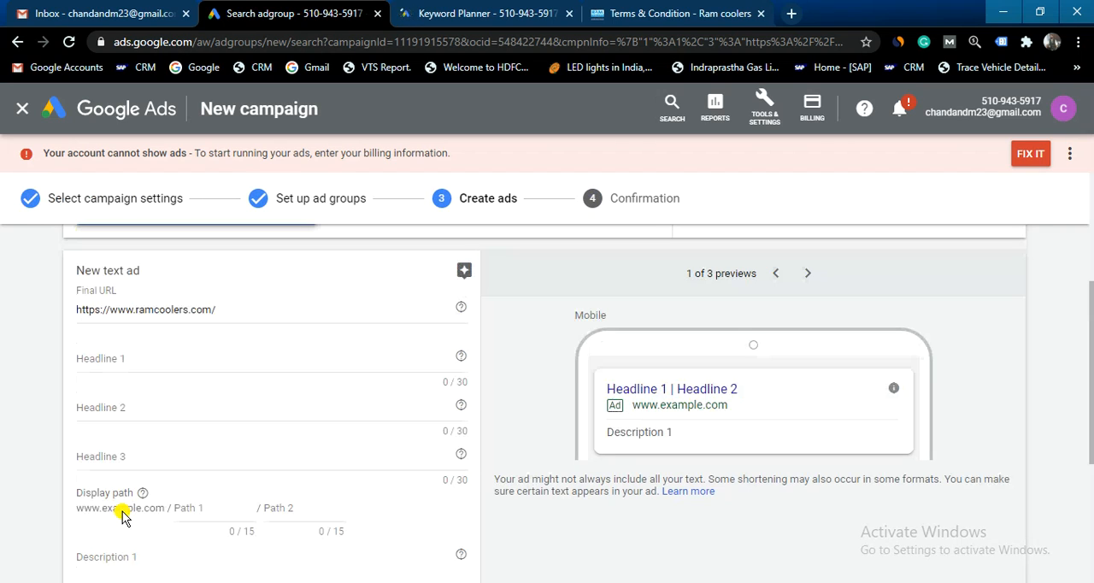
{"action": "scroll", "coordinate": [58, 384], "scroll_direction": "up", "scroll_amount": 1}
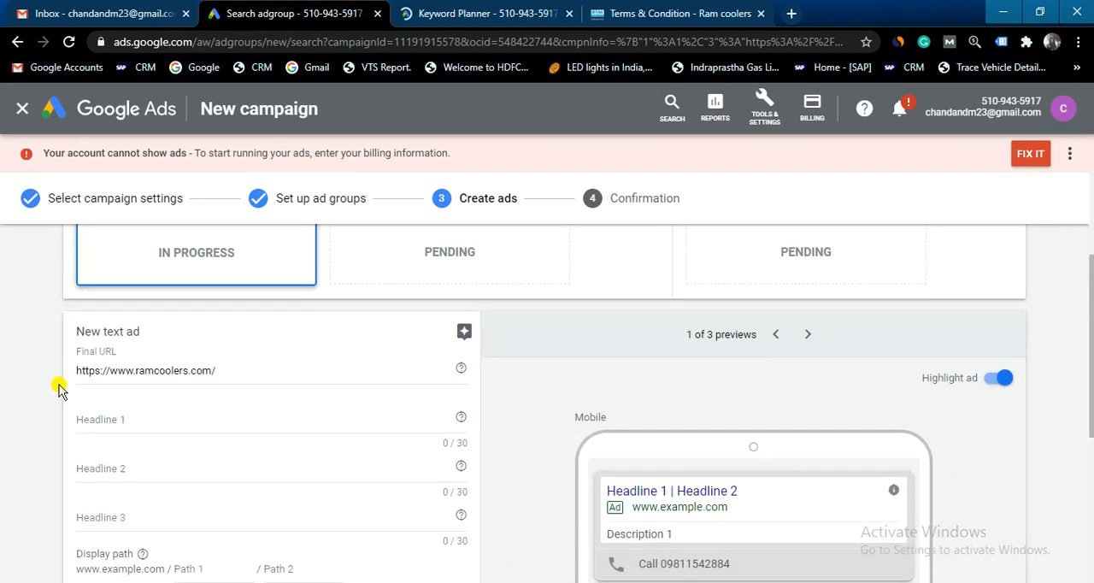
{"action": "scroll", "coordinate": [58, 384], "scroll_direction": "up", "scroll_amount": 1}
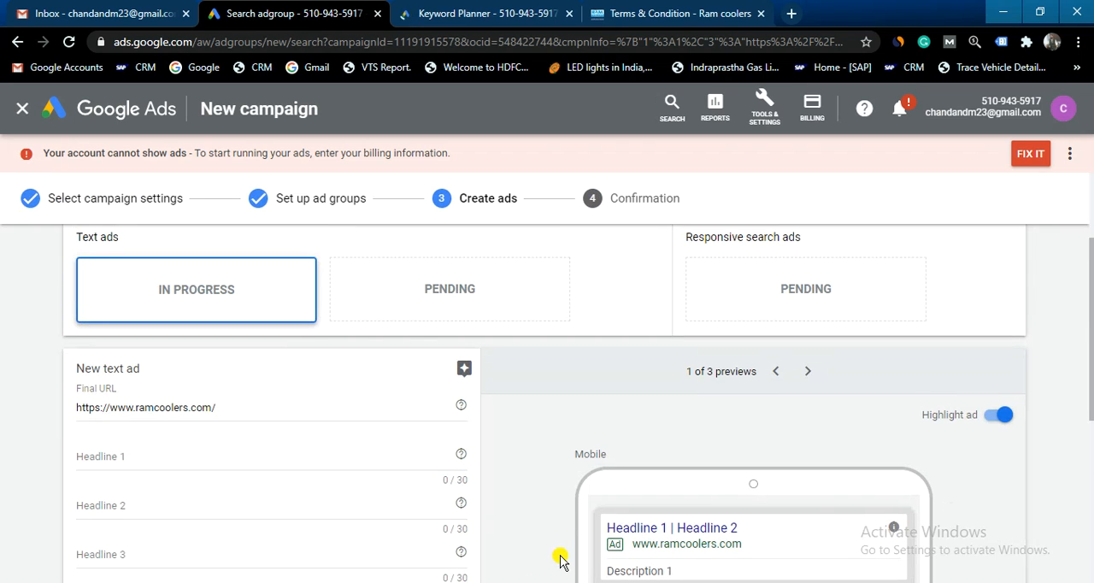
{"action": "scroll", "coordinate": [560, 559], "scroll_direction": "down", "scroll_amount": 2}
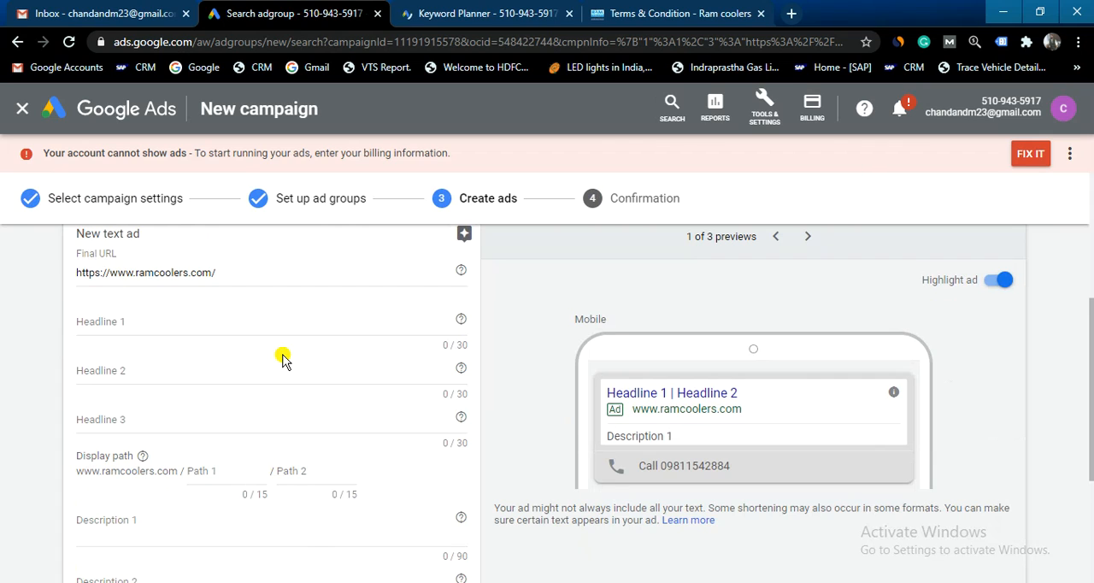
{"action": "left_click", "coordinate": [200, 324]}
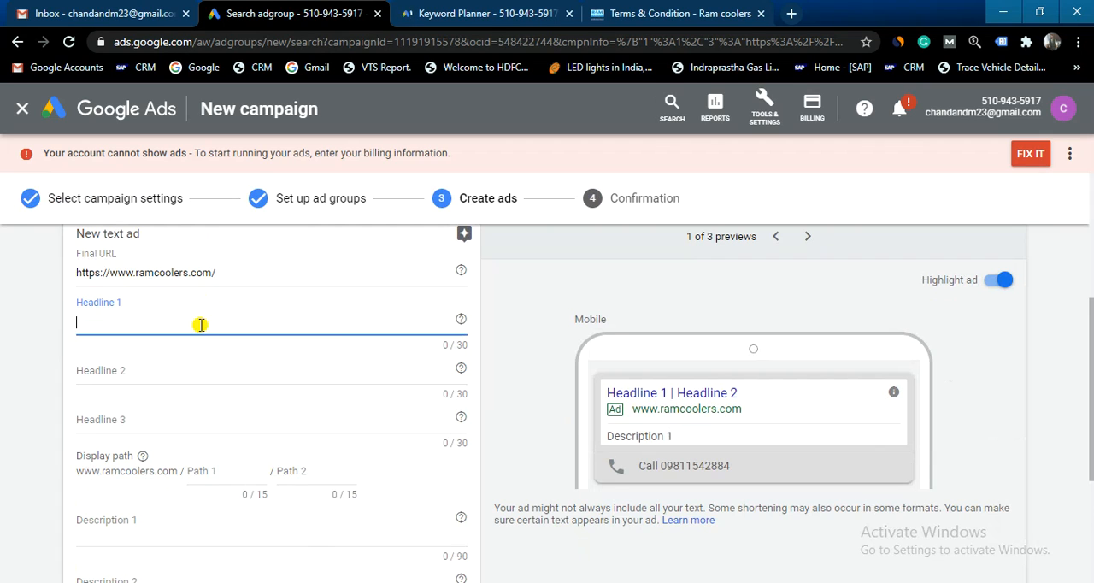
{"action": "type", "text": "smai"}
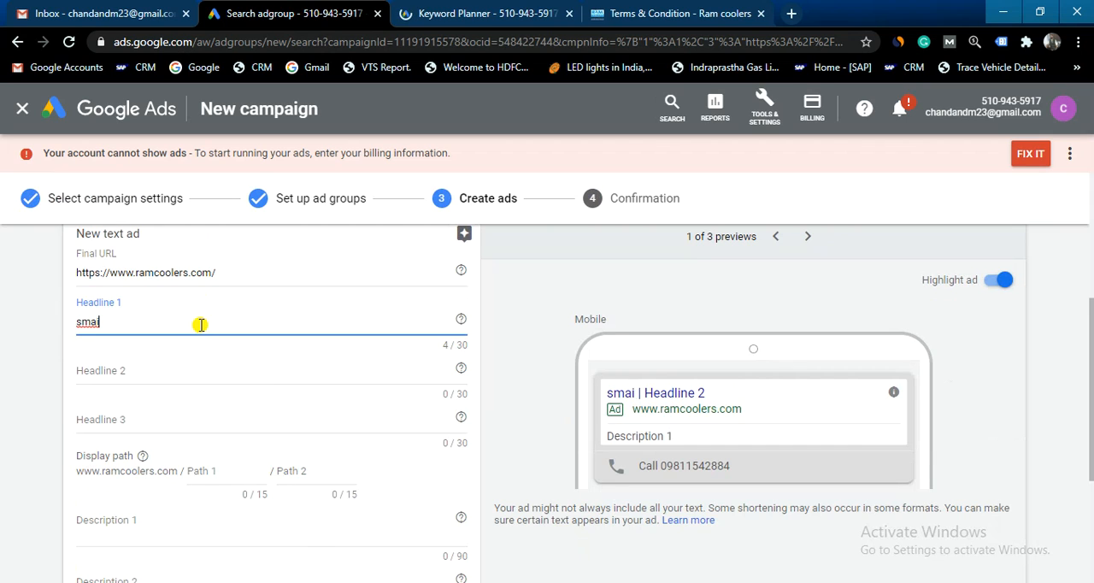
{"action": "type", "text": "l"}
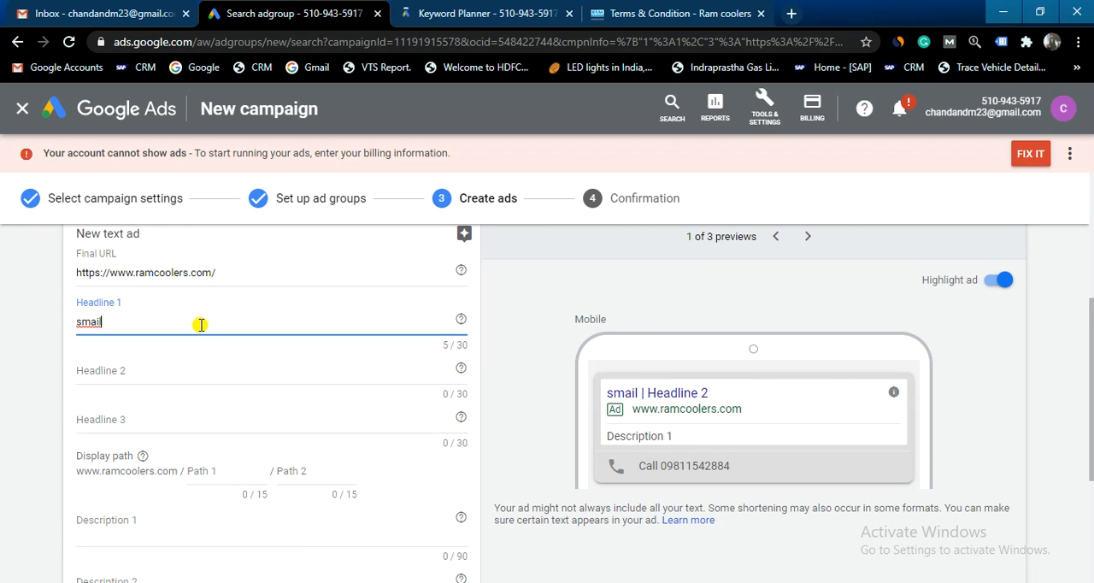
{"action": "key", "text": "Left"}
{"action": "key", "text": "BackSpace"}
{"action": "key", "text": "Delete"}
{"action": "type", "text": "ll c"}
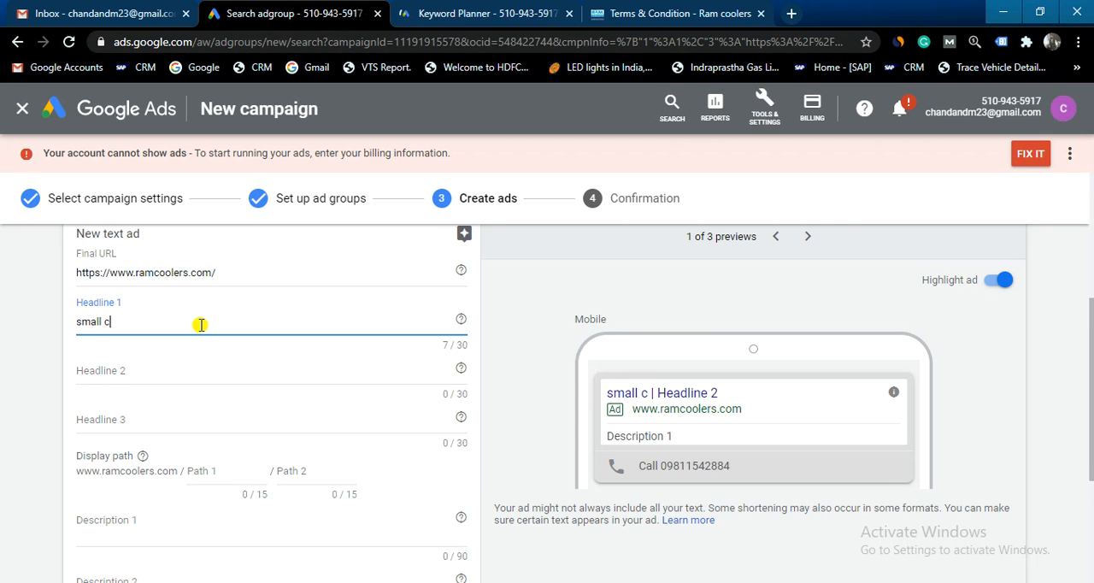
{"action": "type", "text": "ooler"}
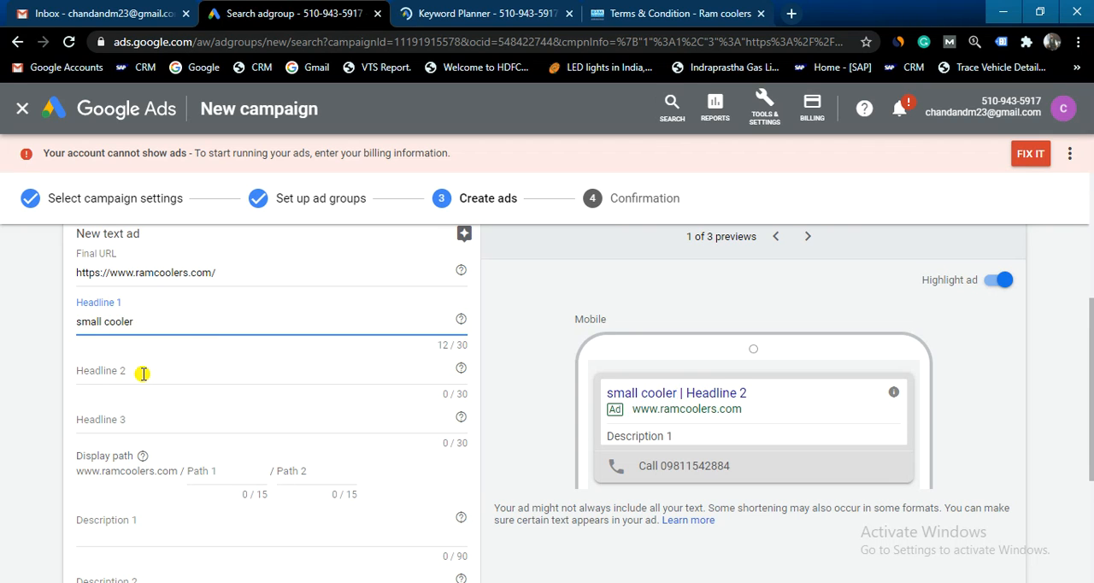
Step: Set the text ad's Headline 2 to "best price" and Headline 3 to "beautiful design"
{"action": "left_click", "coordinate": [154, 370]}
{"action": "type", "text": "be"}
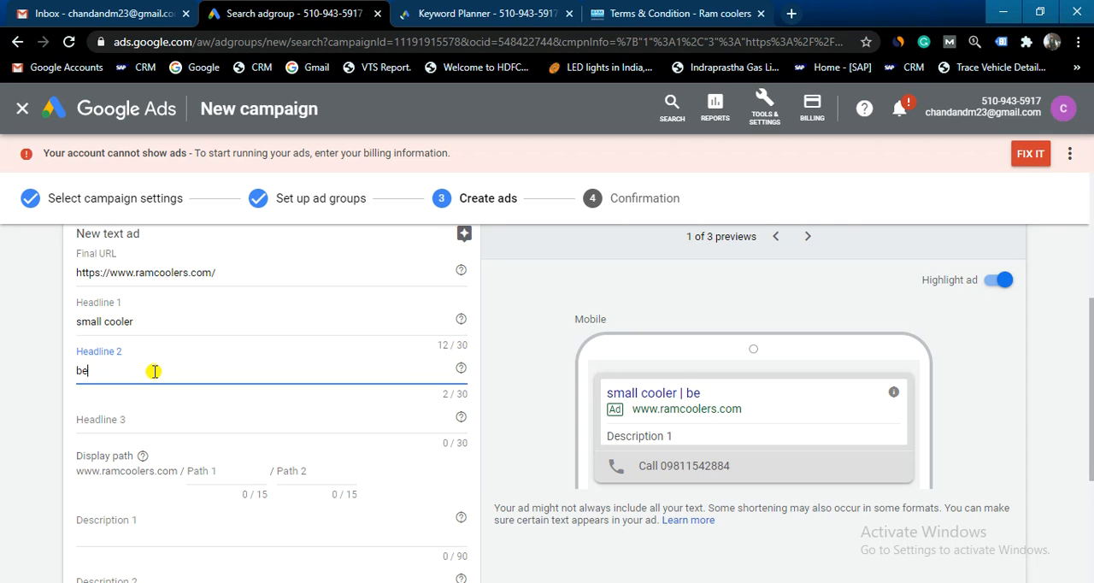
{"action": "type", "text": "st price"}
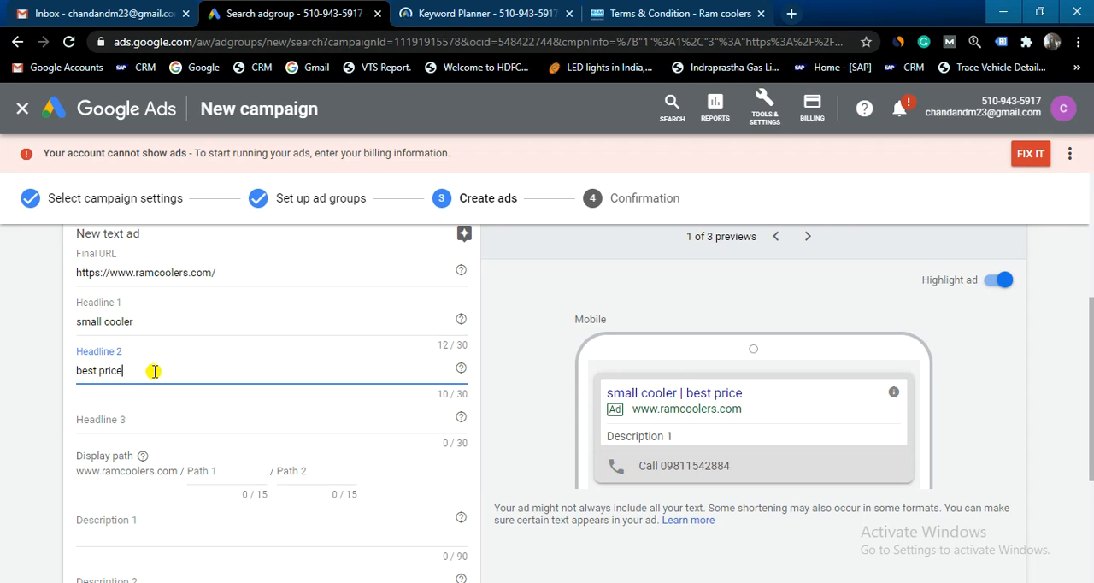
{"action": "left_click", "coordinate": [137, 423]}
{"action": "type", "text": "bea"}
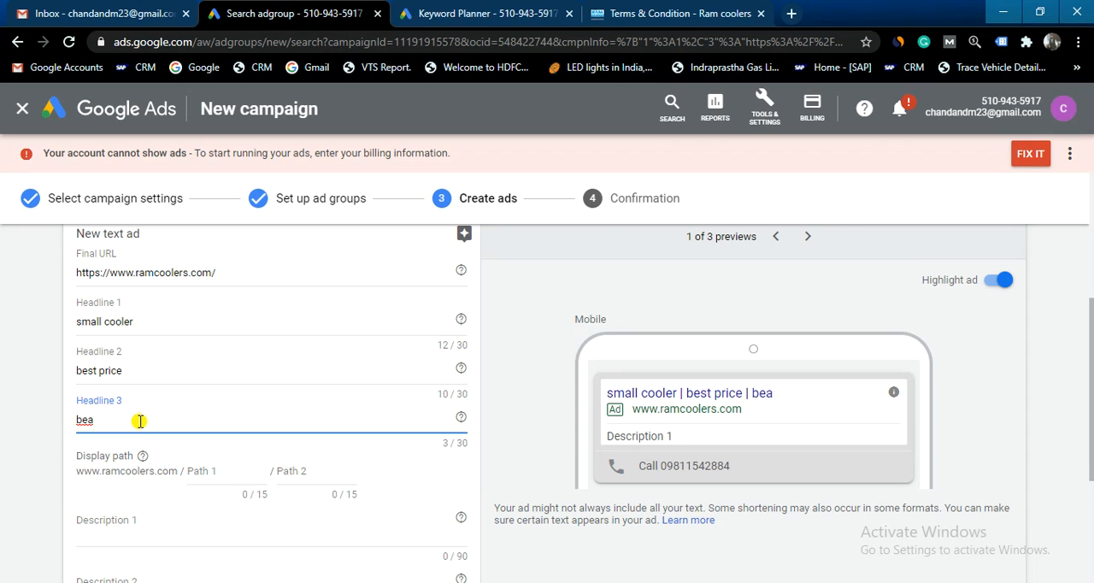
{"action": "type", "text": "utiful design"}
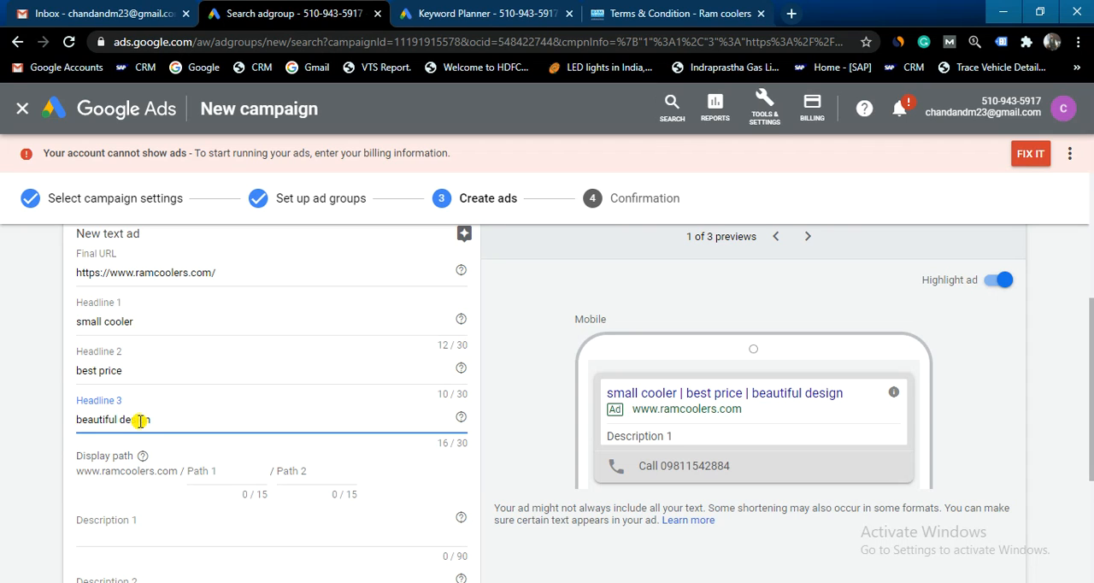
Step: Set the ad's display path to "air cooler" for Path 1 and "big" for Path 2
{"action": "left_click", "coordinate": [221, 483]}
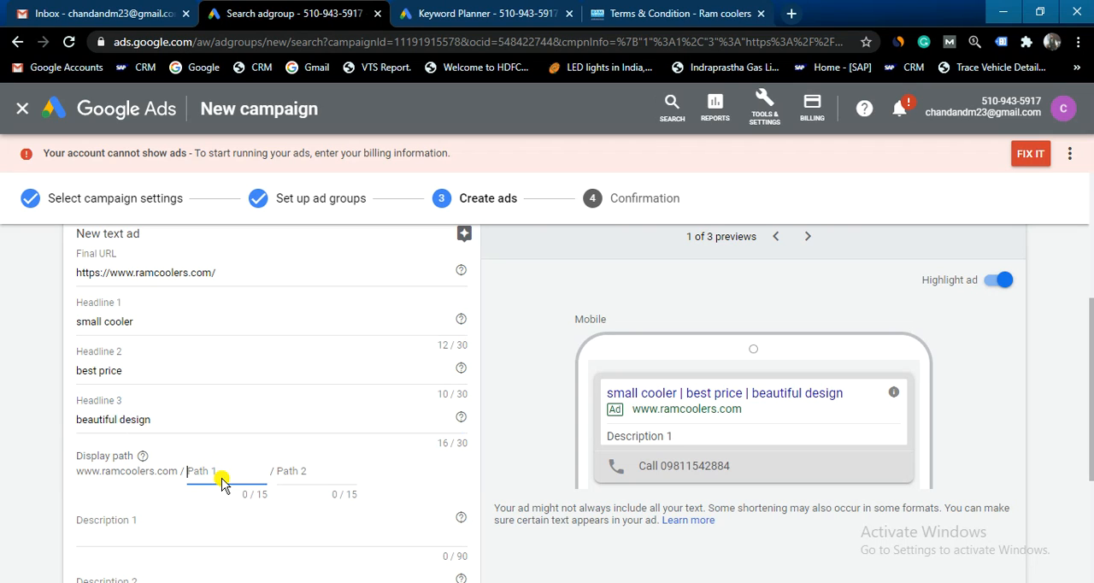
{"action": "type", "text": "ir"}
{"action": "type", "text": "a"}
{"action": "type", "text": " cooler"}
{"action": "left_click", "coordinate": [285, 471]}
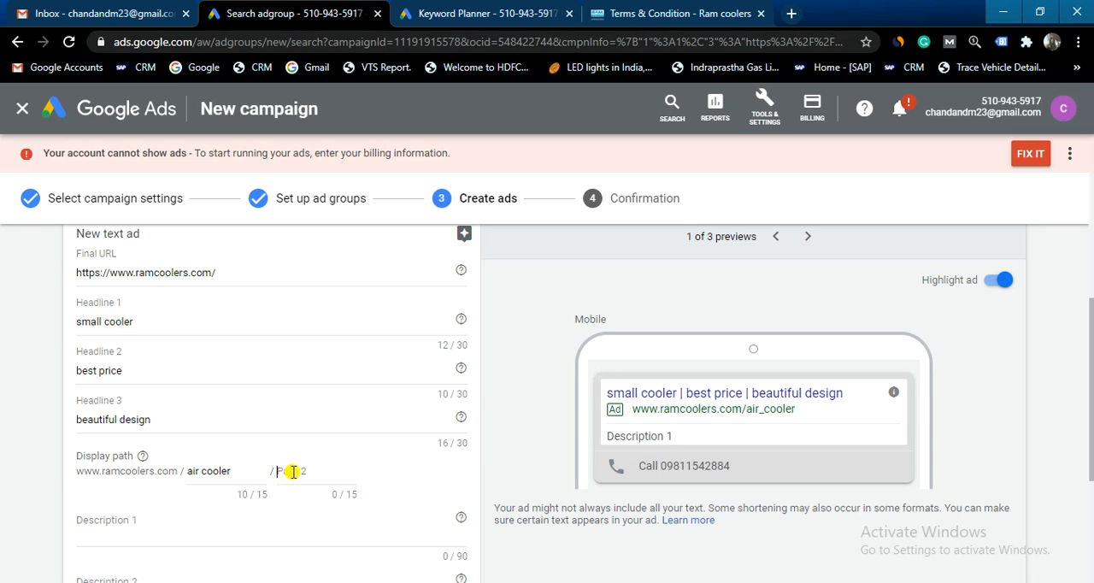
{"action": "type", "text": "big"}
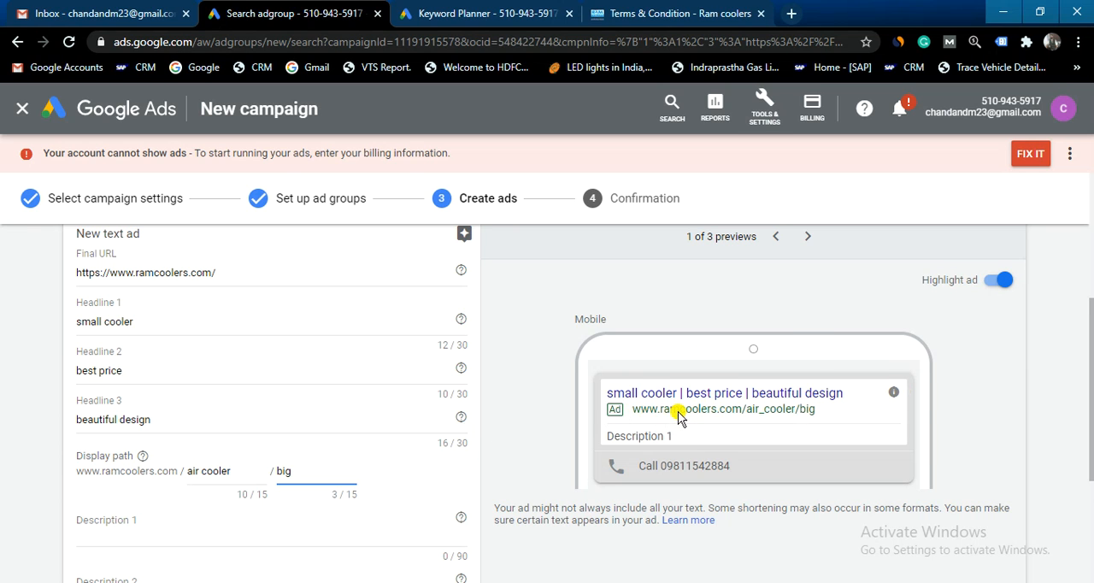
Step: Enter "test" as both Description 1 and Description 2 of the text ad
{"action": "scroll", "coordinate": [398, 414], "scroll_direction": "down", "scroll_amount": 2}
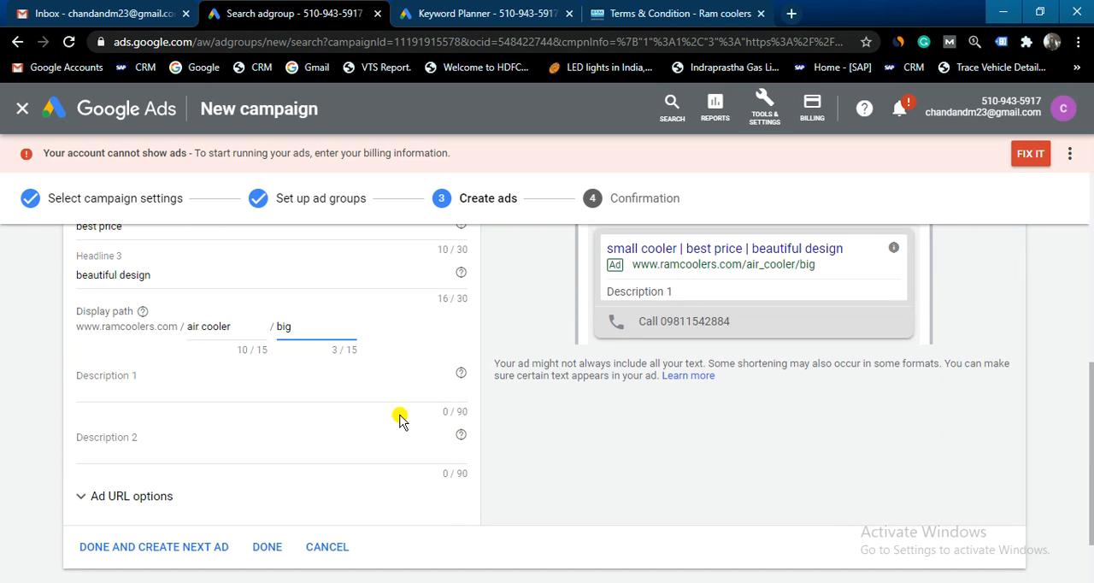
{"action": "left_click", "coordinate": [225, 385]}
{"action": "type", "text": "t"}
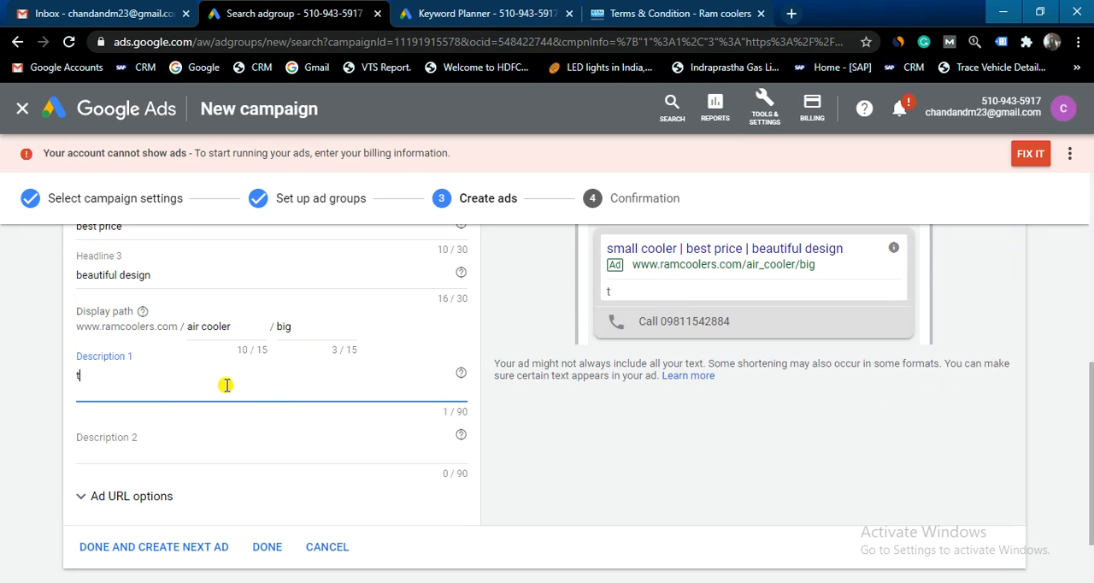
{"action": "type", "text": "est"}
{"action": "left_click", "coordinate": [164, 451]}
{"action": "type", "text": "test"}
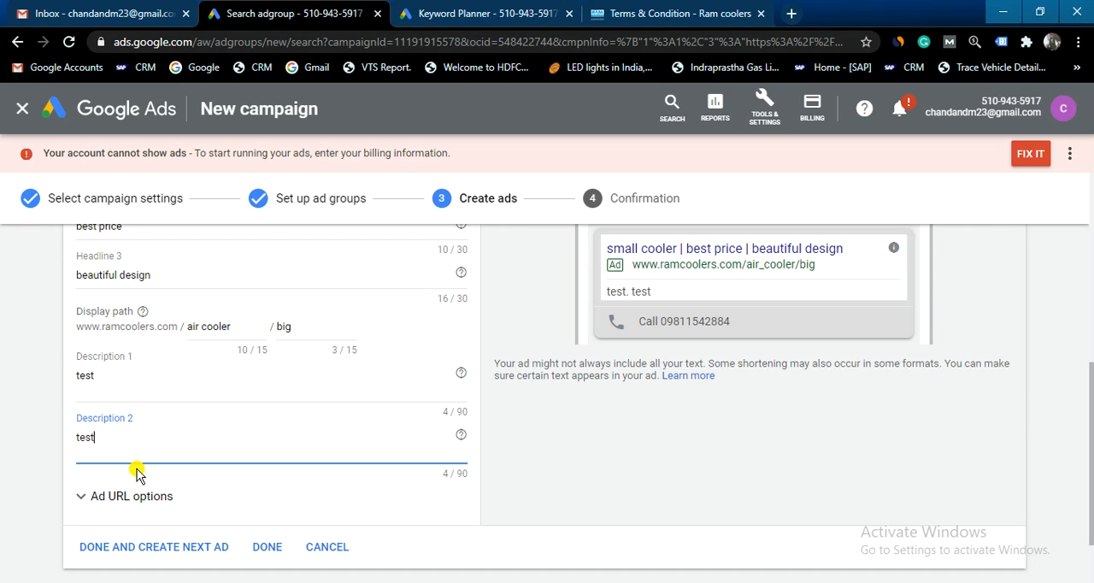
Step: Finish the text ad without creating another, save the ads and continue through the confirmation to the campaign's ad groups
{"action": "scroll", "coordinate": [137, 474], "scroll_direction": "down", "scroll_amount": 1}
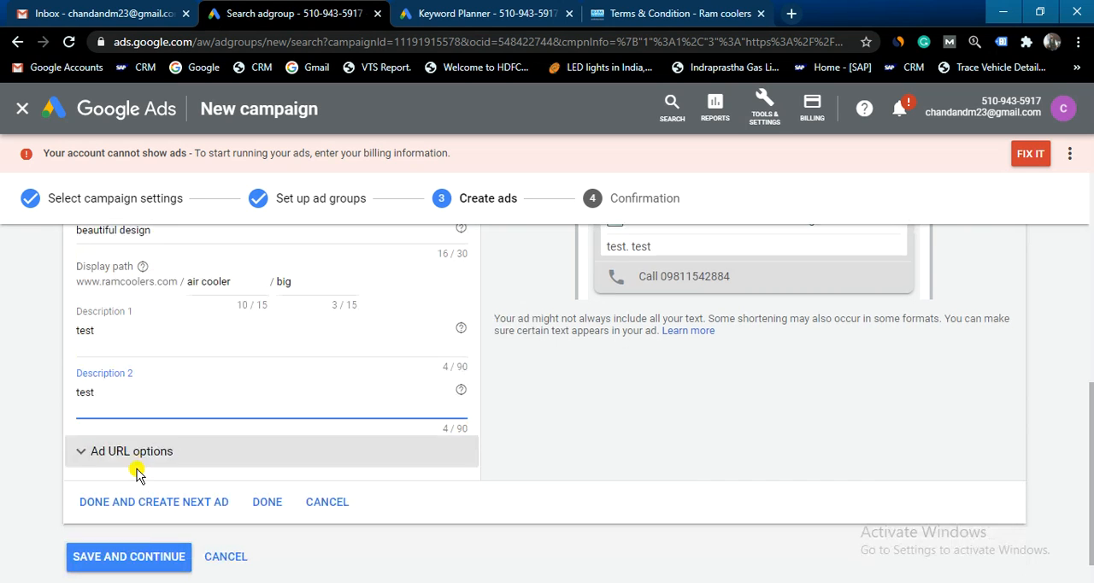
{"action": "scroll", "coordinate": [137, 474], "scroll_direction": "down", "scroll_amount": 1}
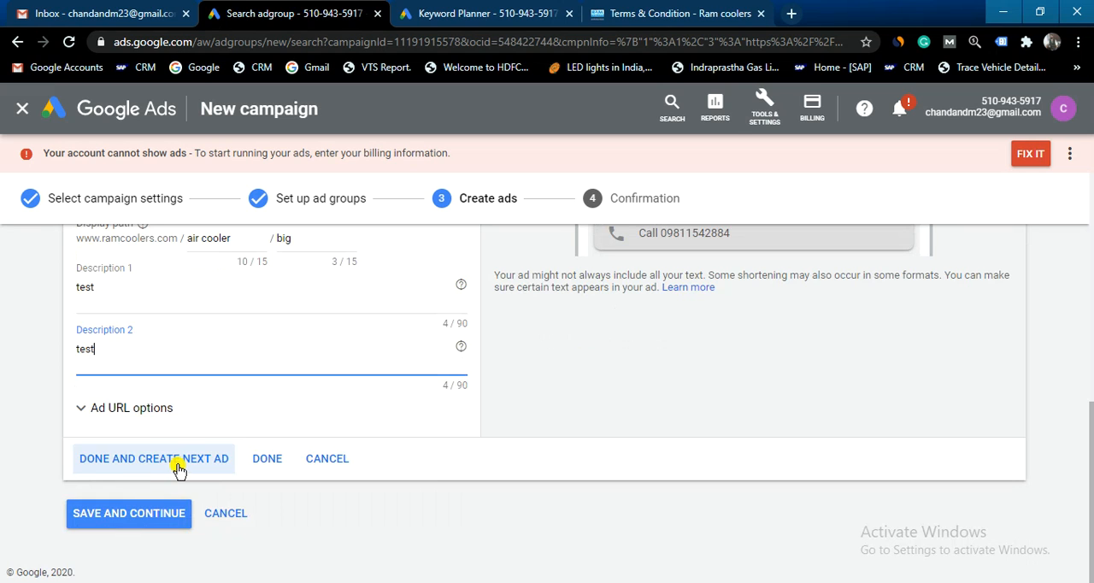
{"action": "left_click", "coordinate": [267, 458]}
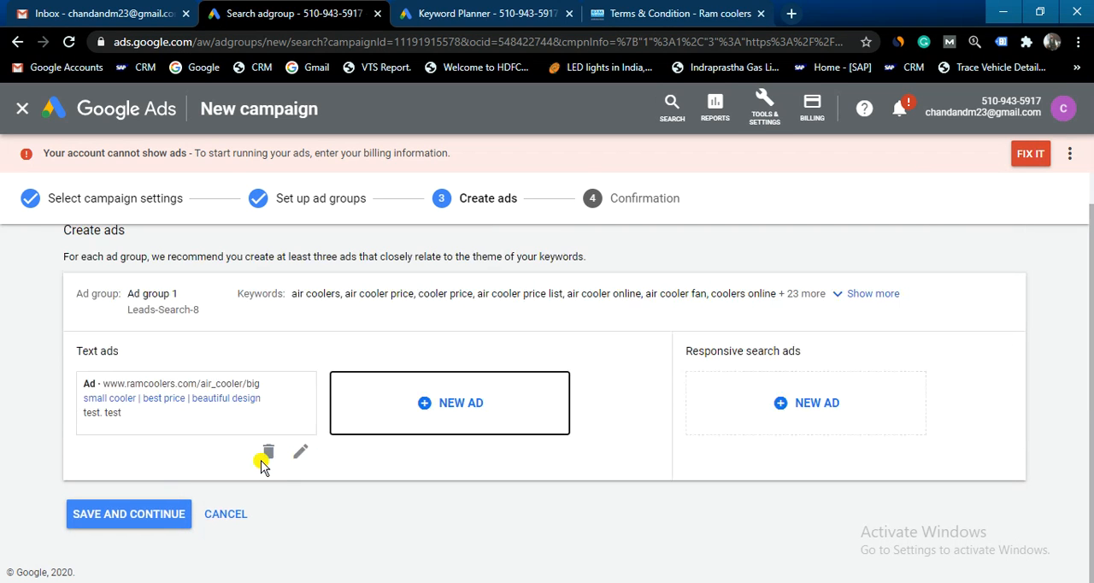
{"action": "left_click", "coordinate": [150, 515]}
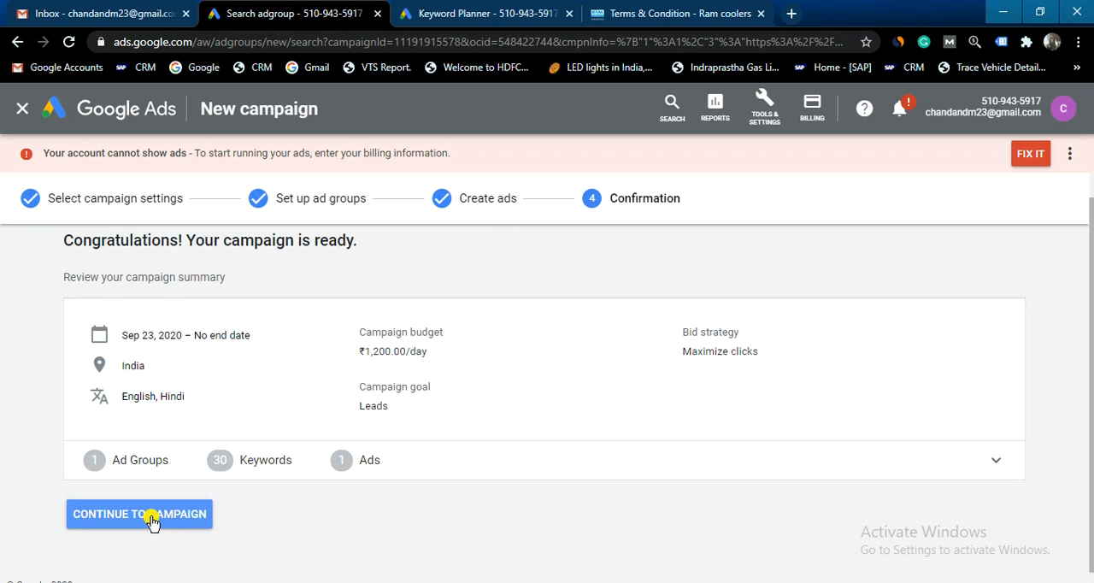
{"action": "left_click", "coordinate": [152, 522]}
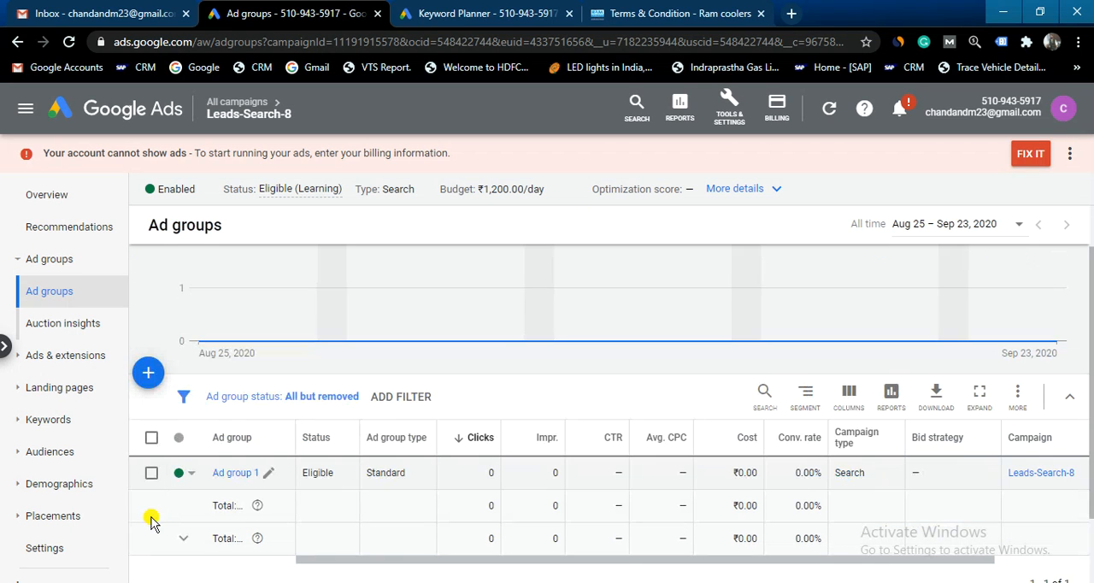
{"action": "scroll", "coordinate": [152, 521], "scroll_direction": "down", "scroll_amount": 1}
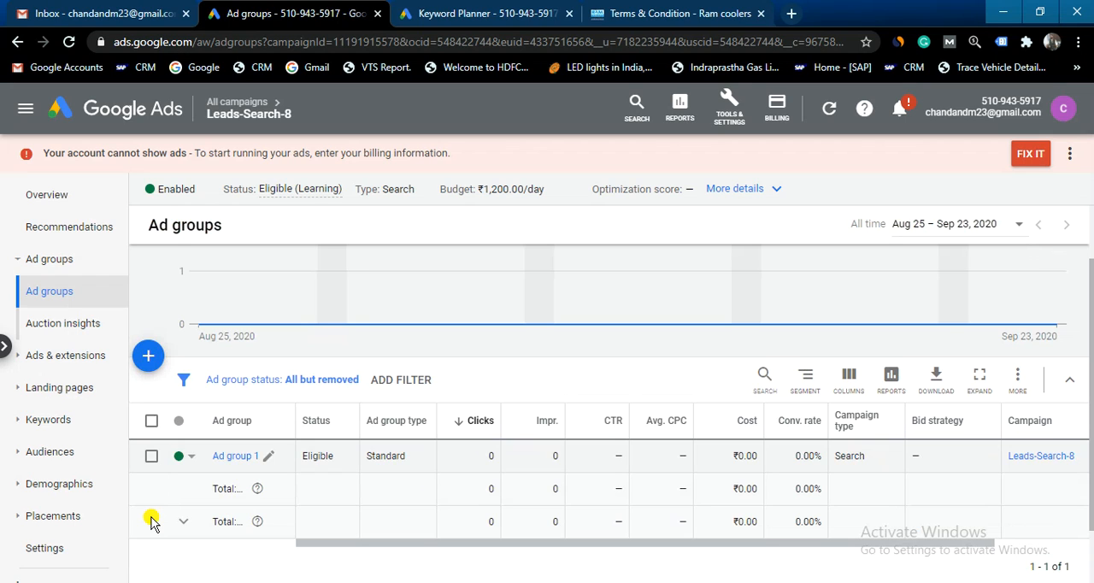